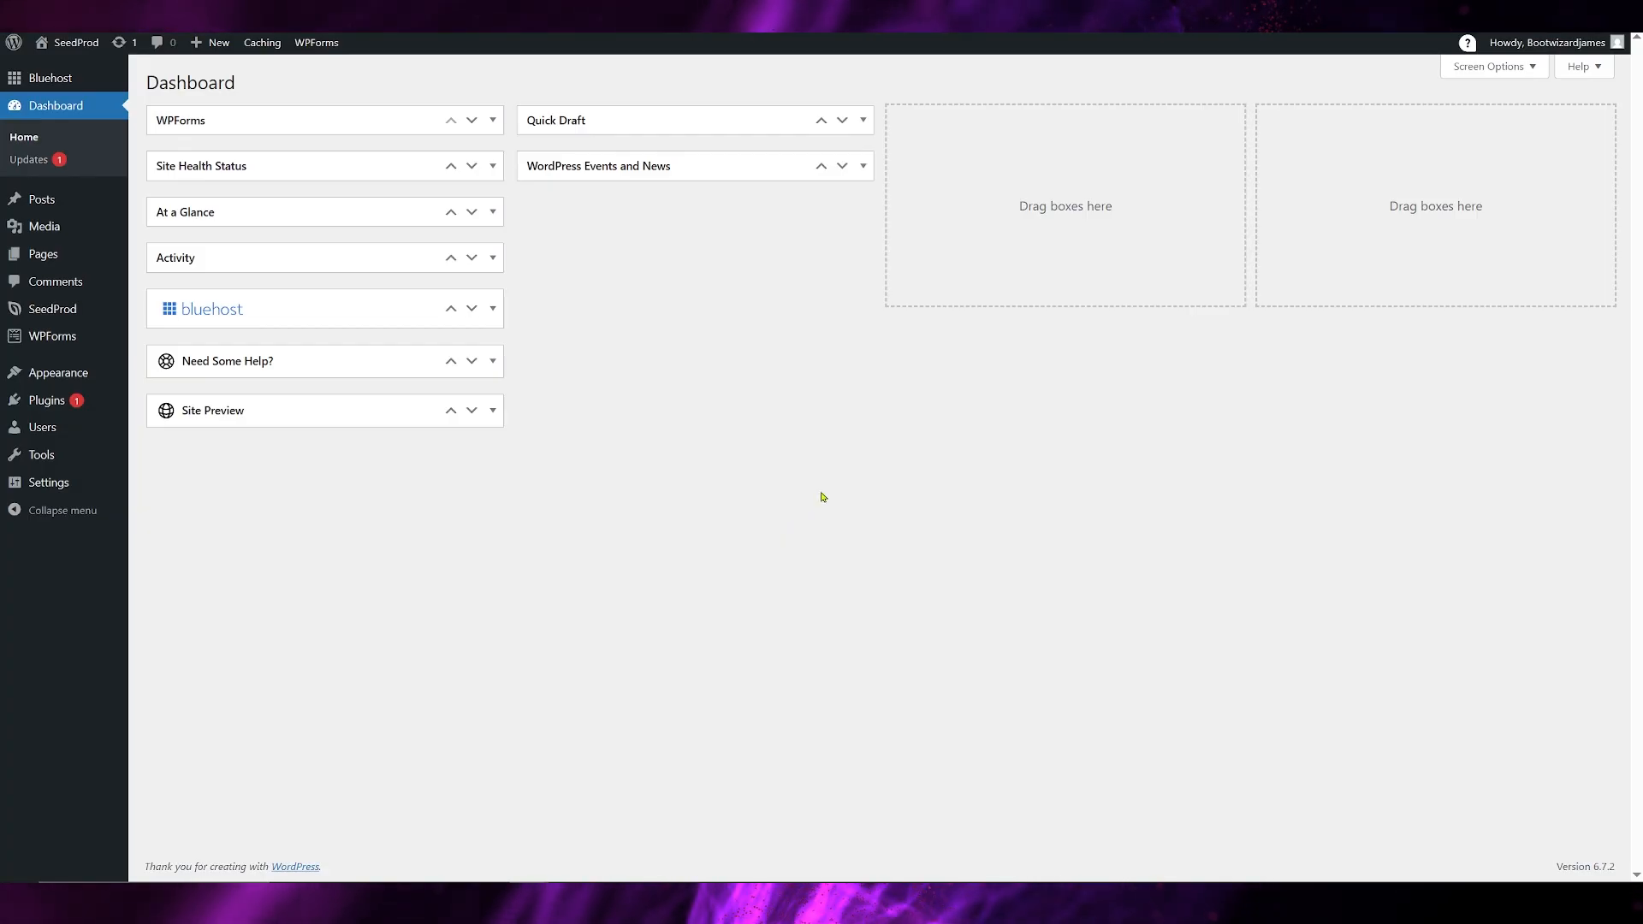
Search the catalogue of new plugins for SeedProd
mouse_move(55, 404)
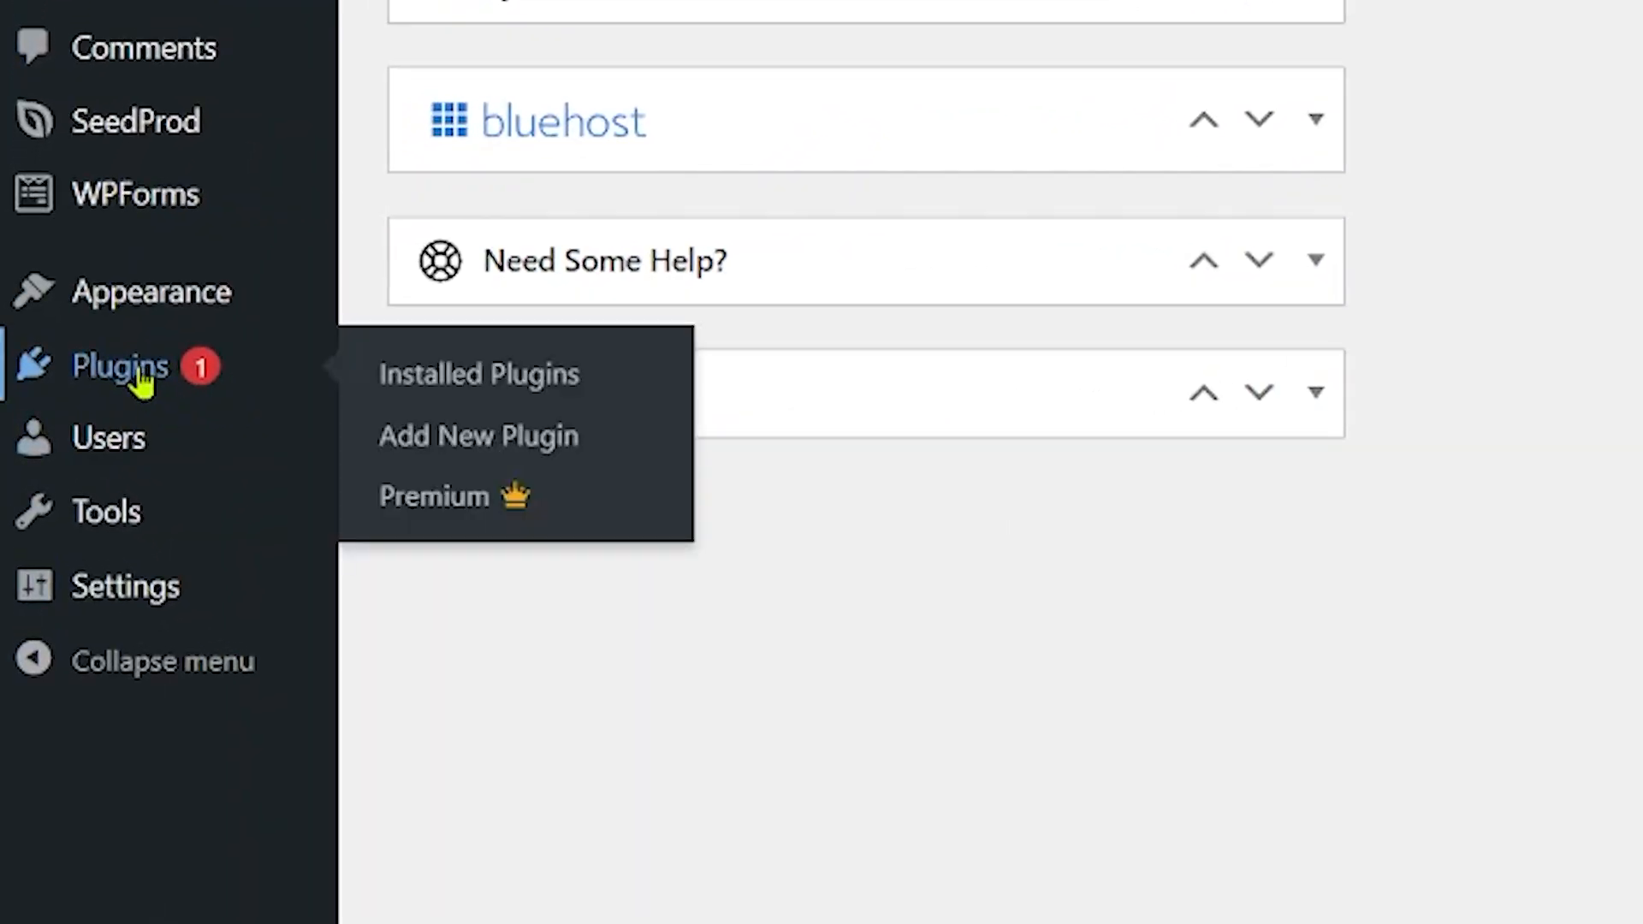
left_click(470, 445)
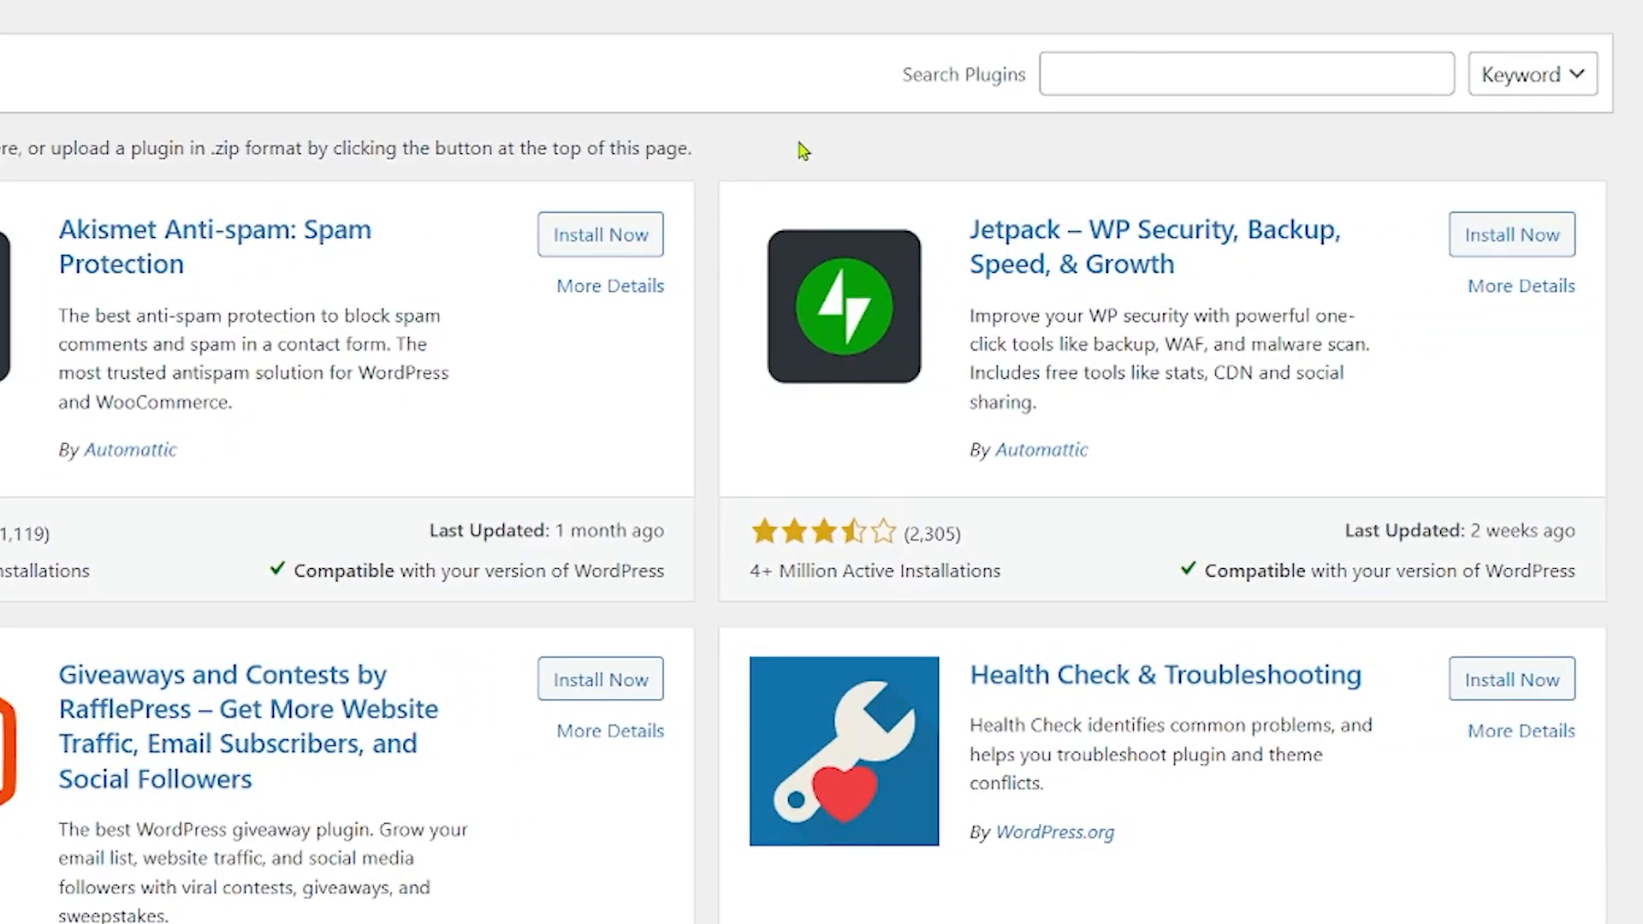
left_click(1093, 76)
type("seedp")
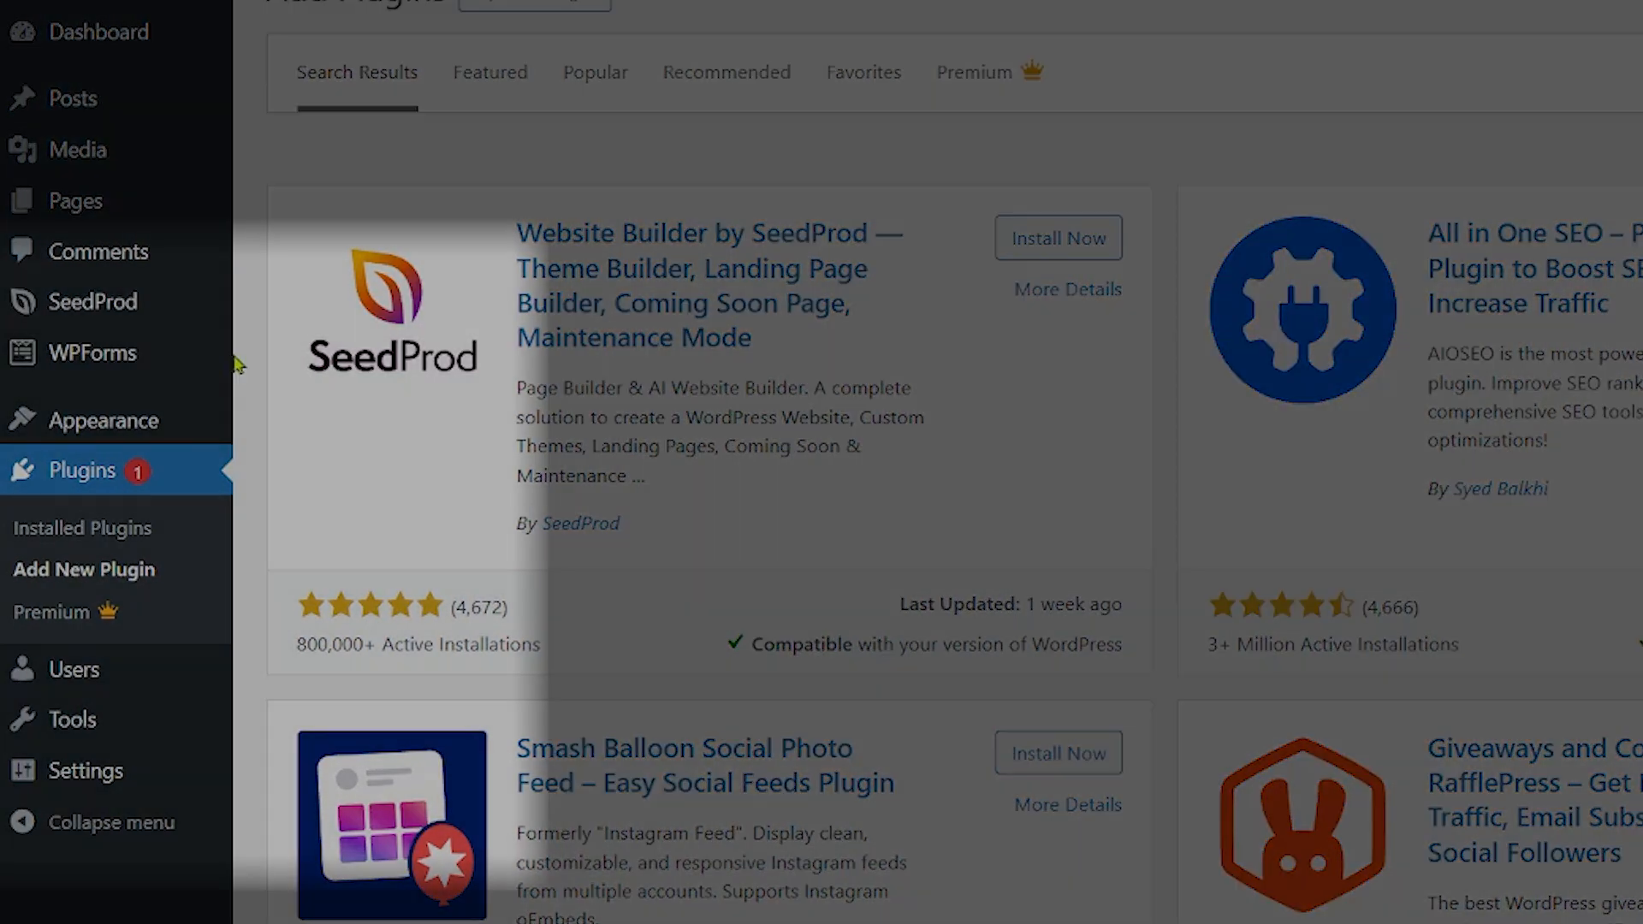
Start setting up a Maintenance Mode page in SeedProd and browse the maintenance templates
mouse_move(112, 318)
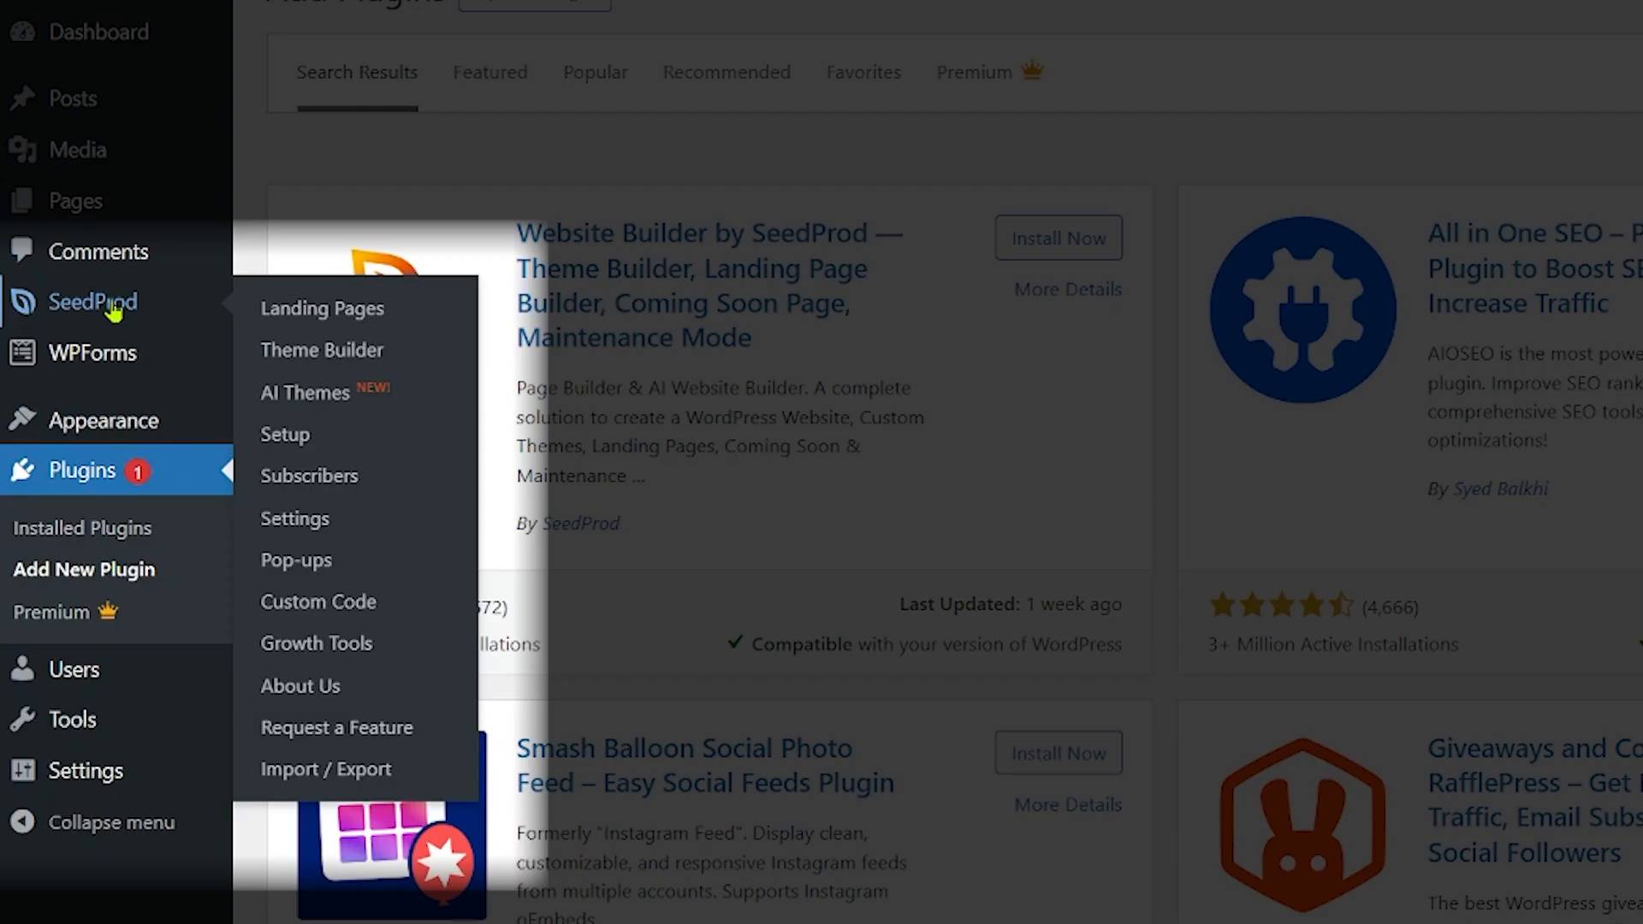
left_click(111, 308)
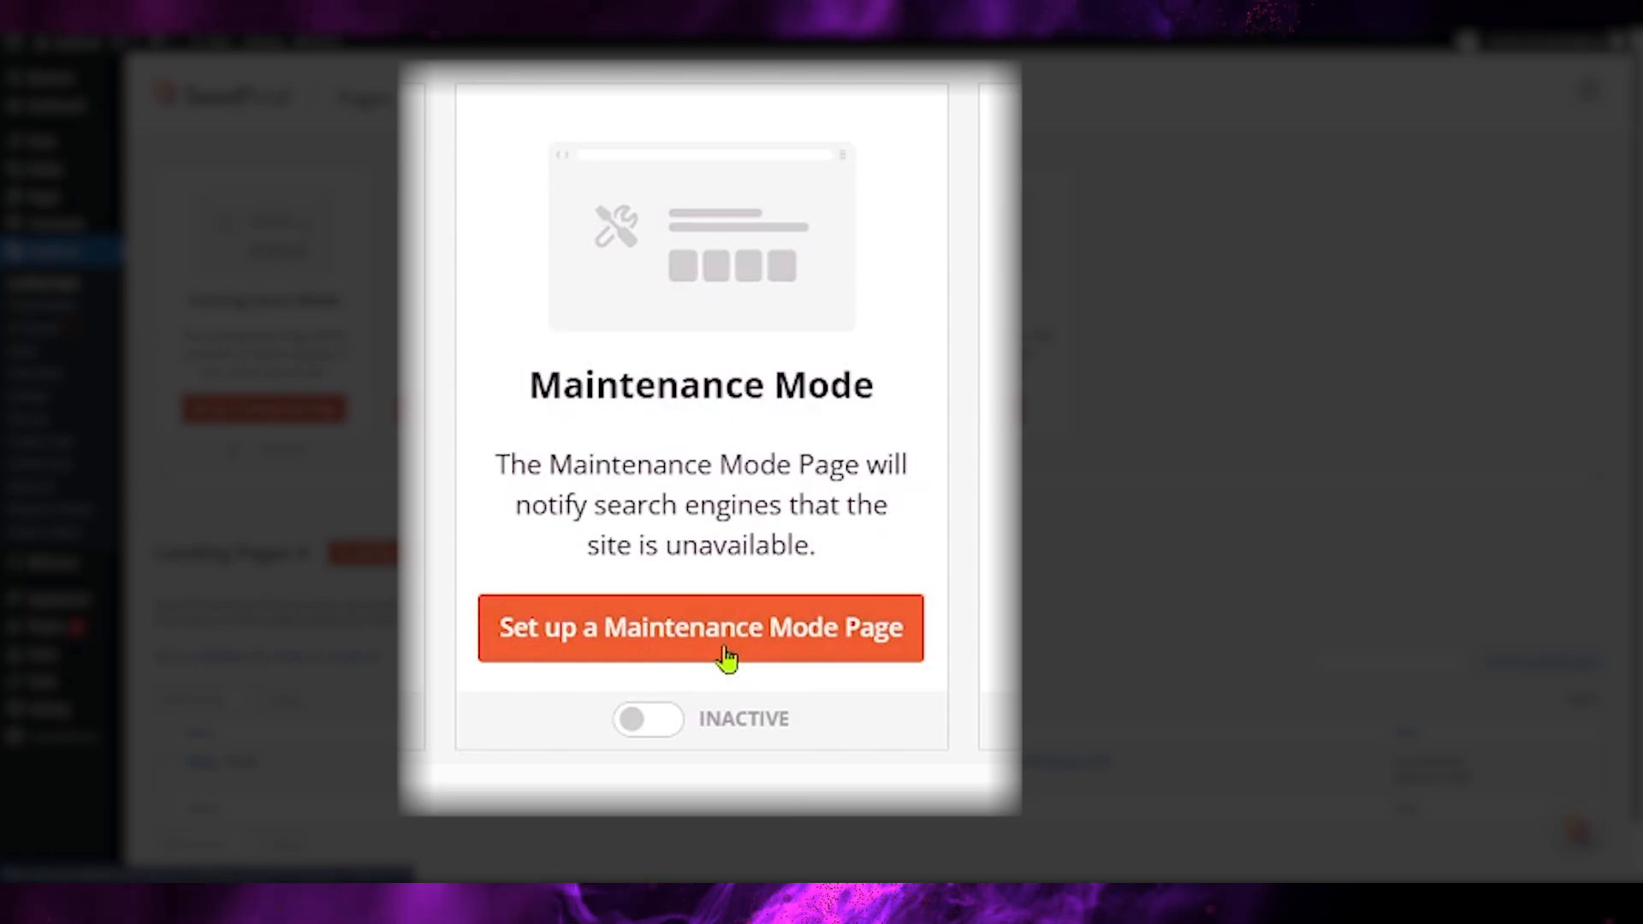
left_click(727, 658)
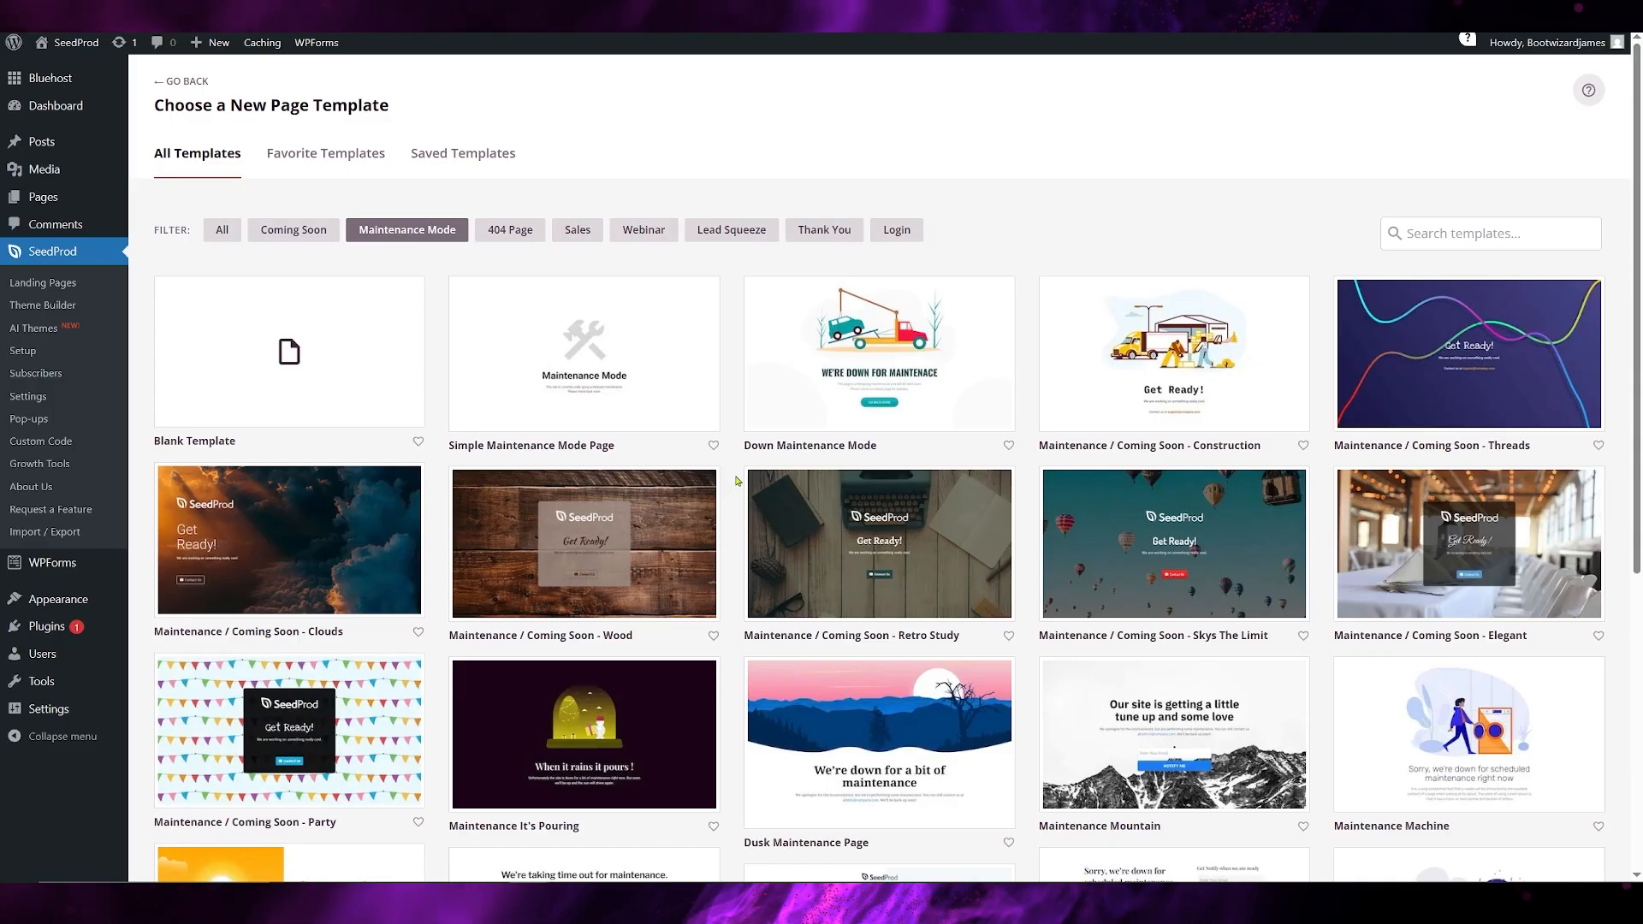
scroll(730, 476, "down", 5)
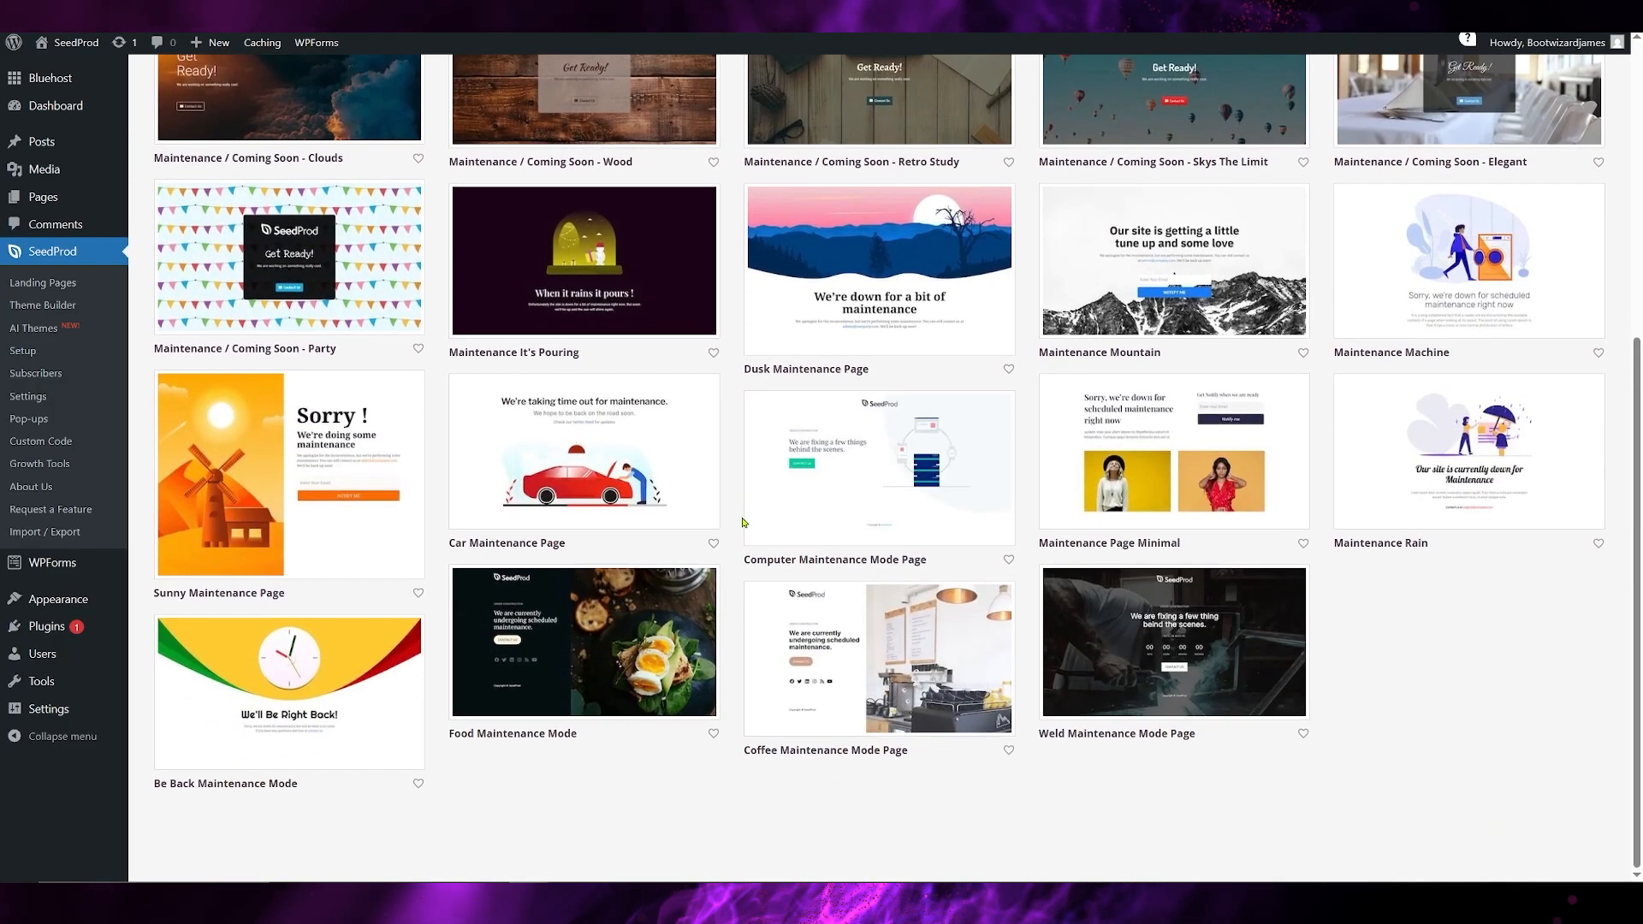
scroll(779, 576, "up", 5)
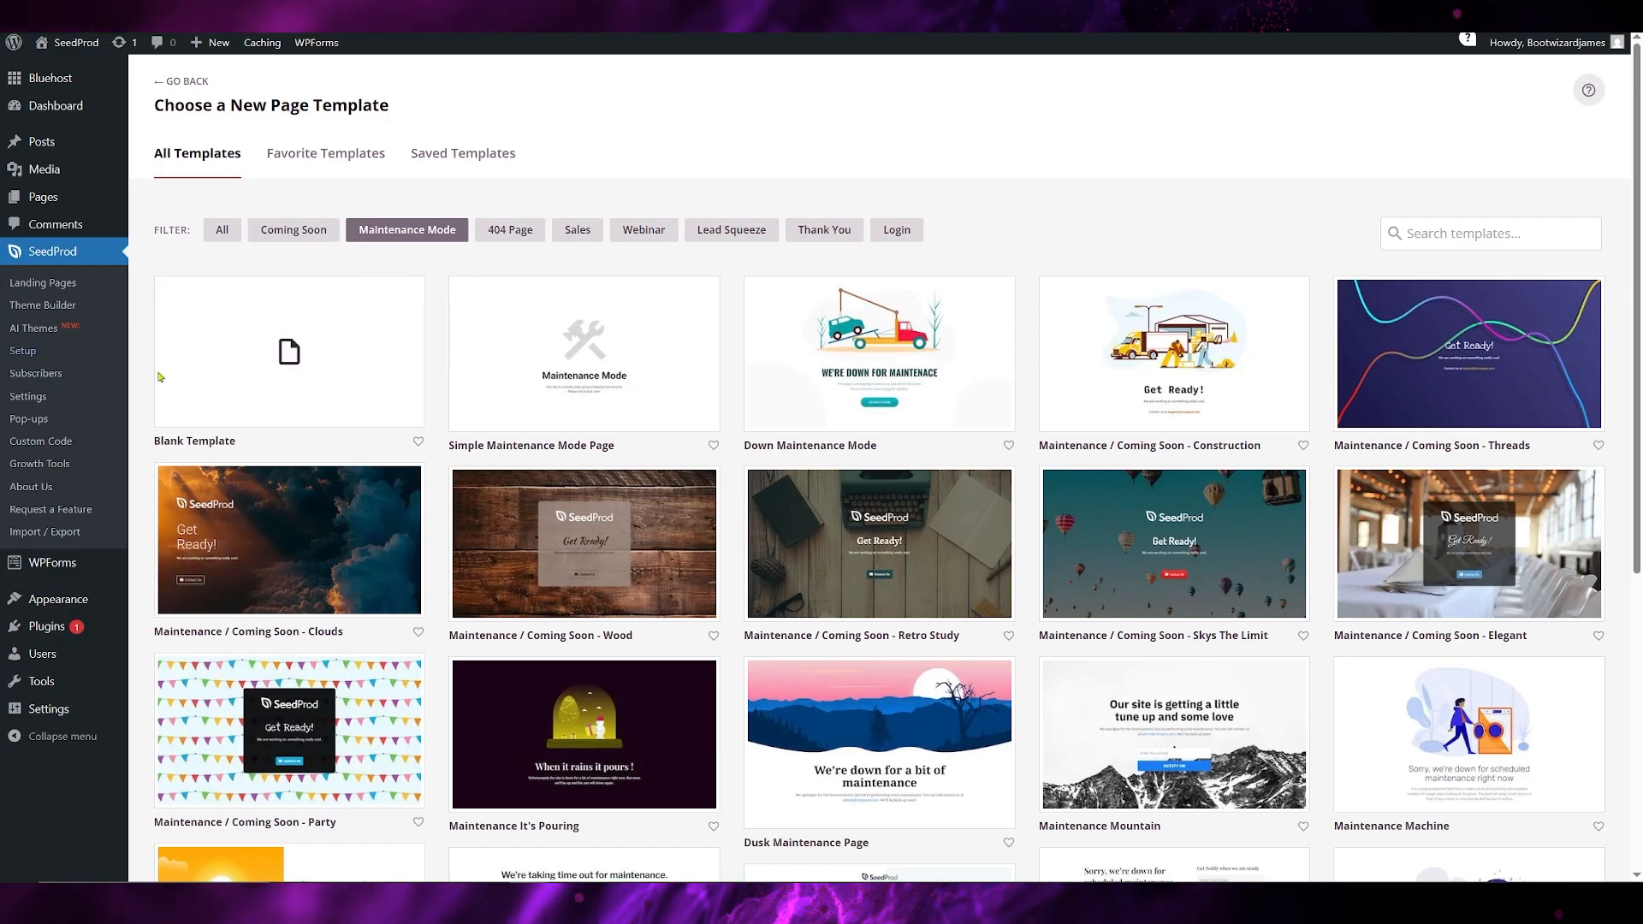
mouse_move(337, 377)
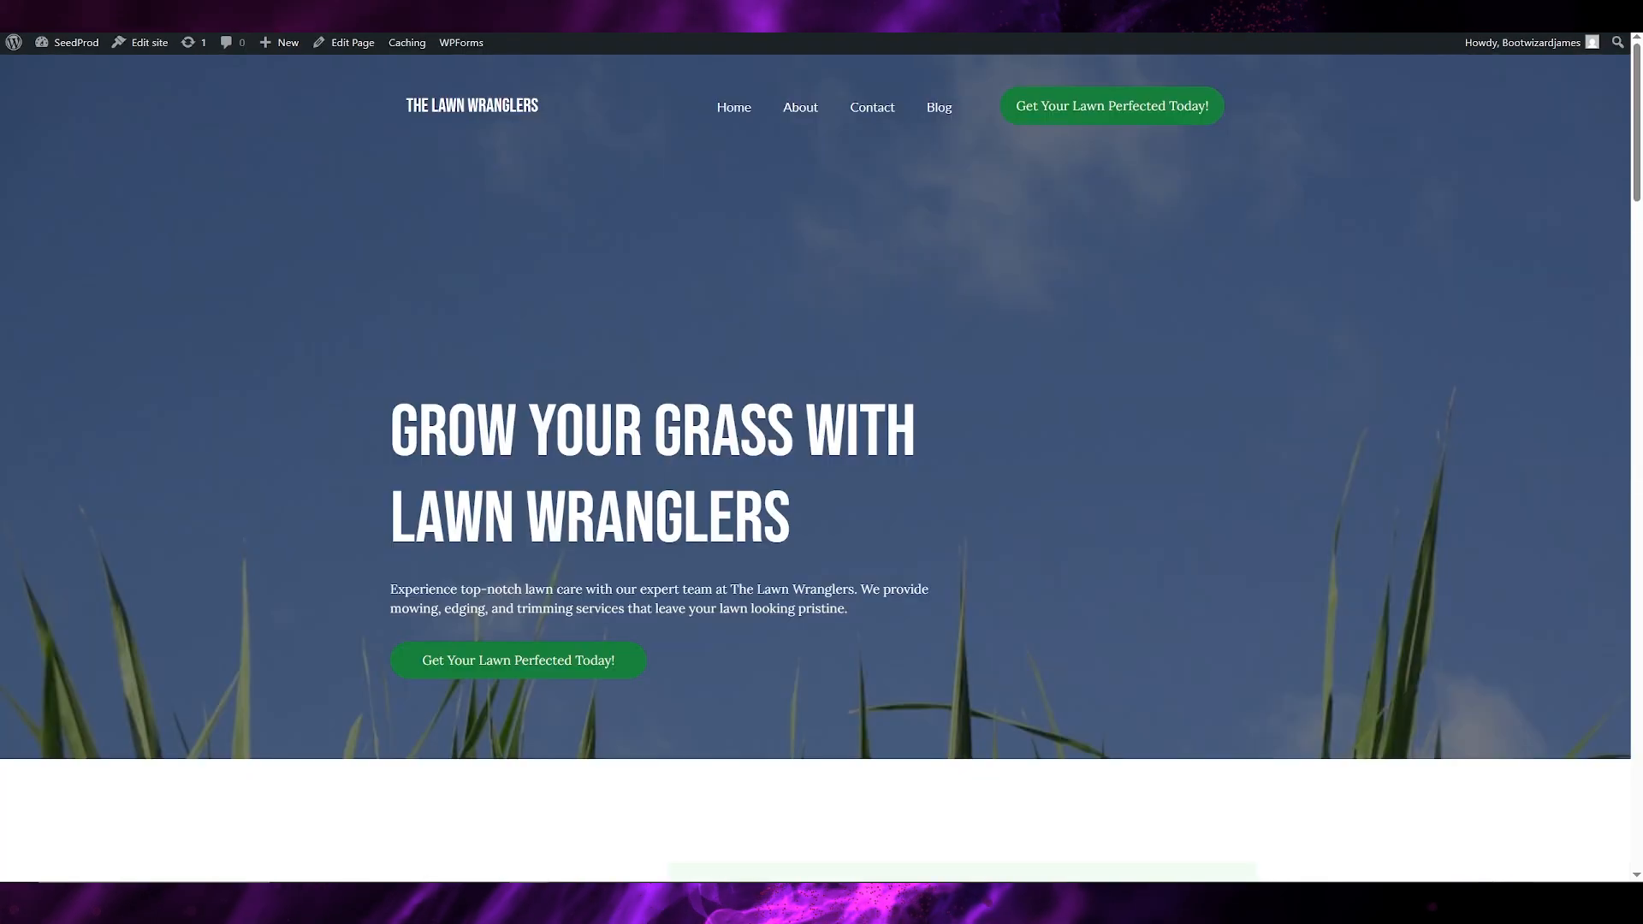
Examine the live Lawn Wranglers home page from the hero area through the customer satisfaction section to judge its style
scroll(787, 524, "down", 2)
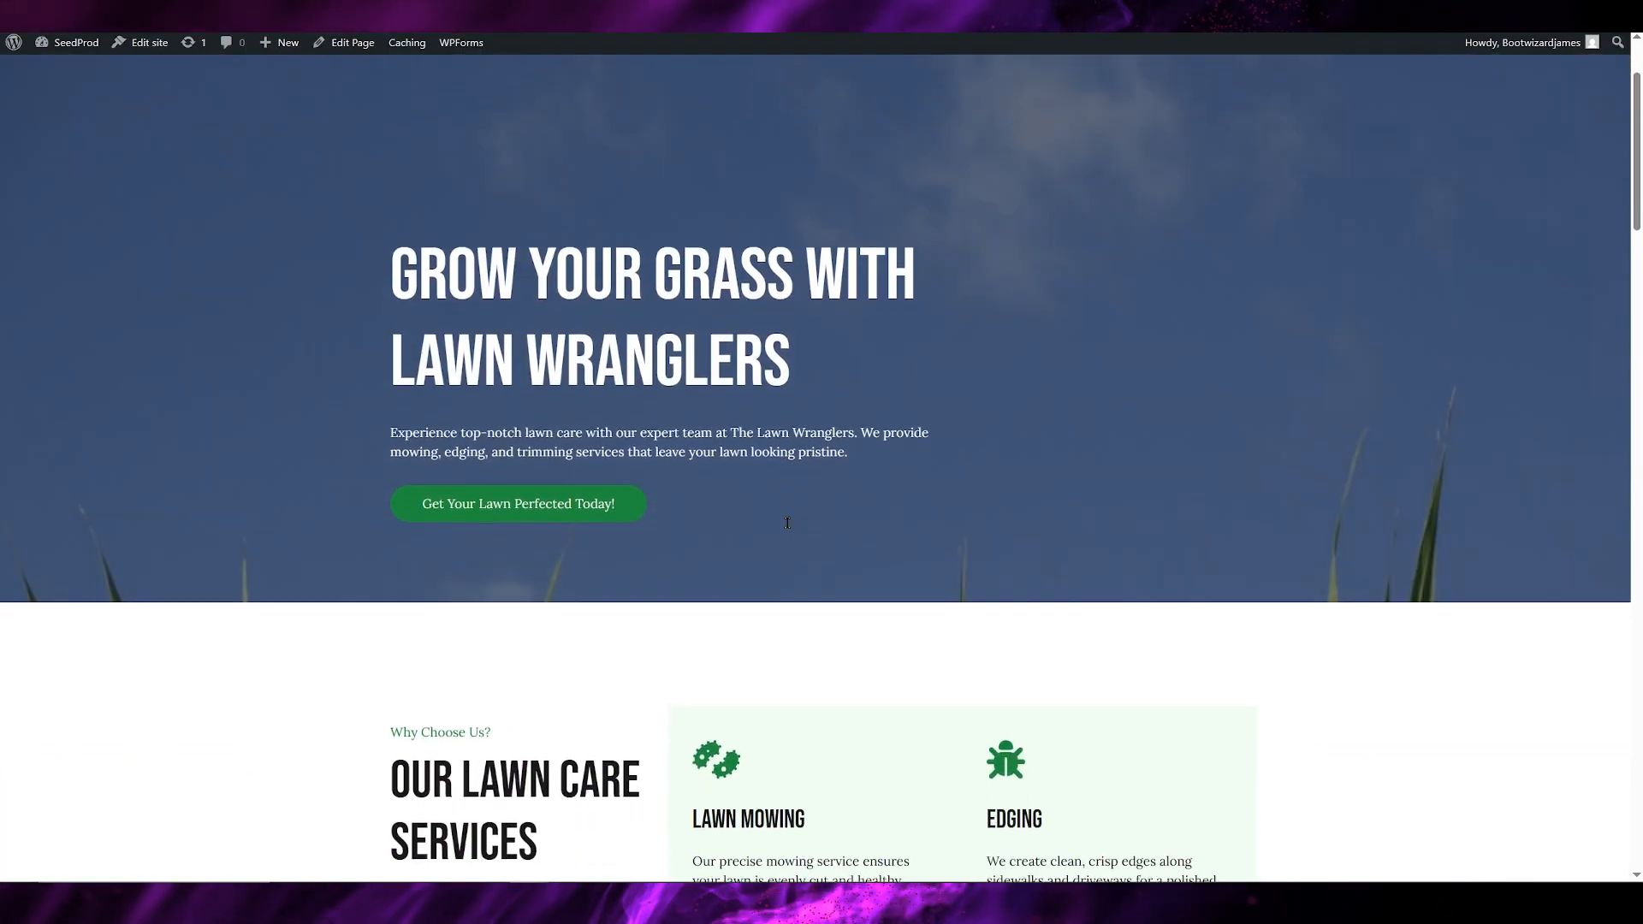
scroll(781, 525, "down", 1)
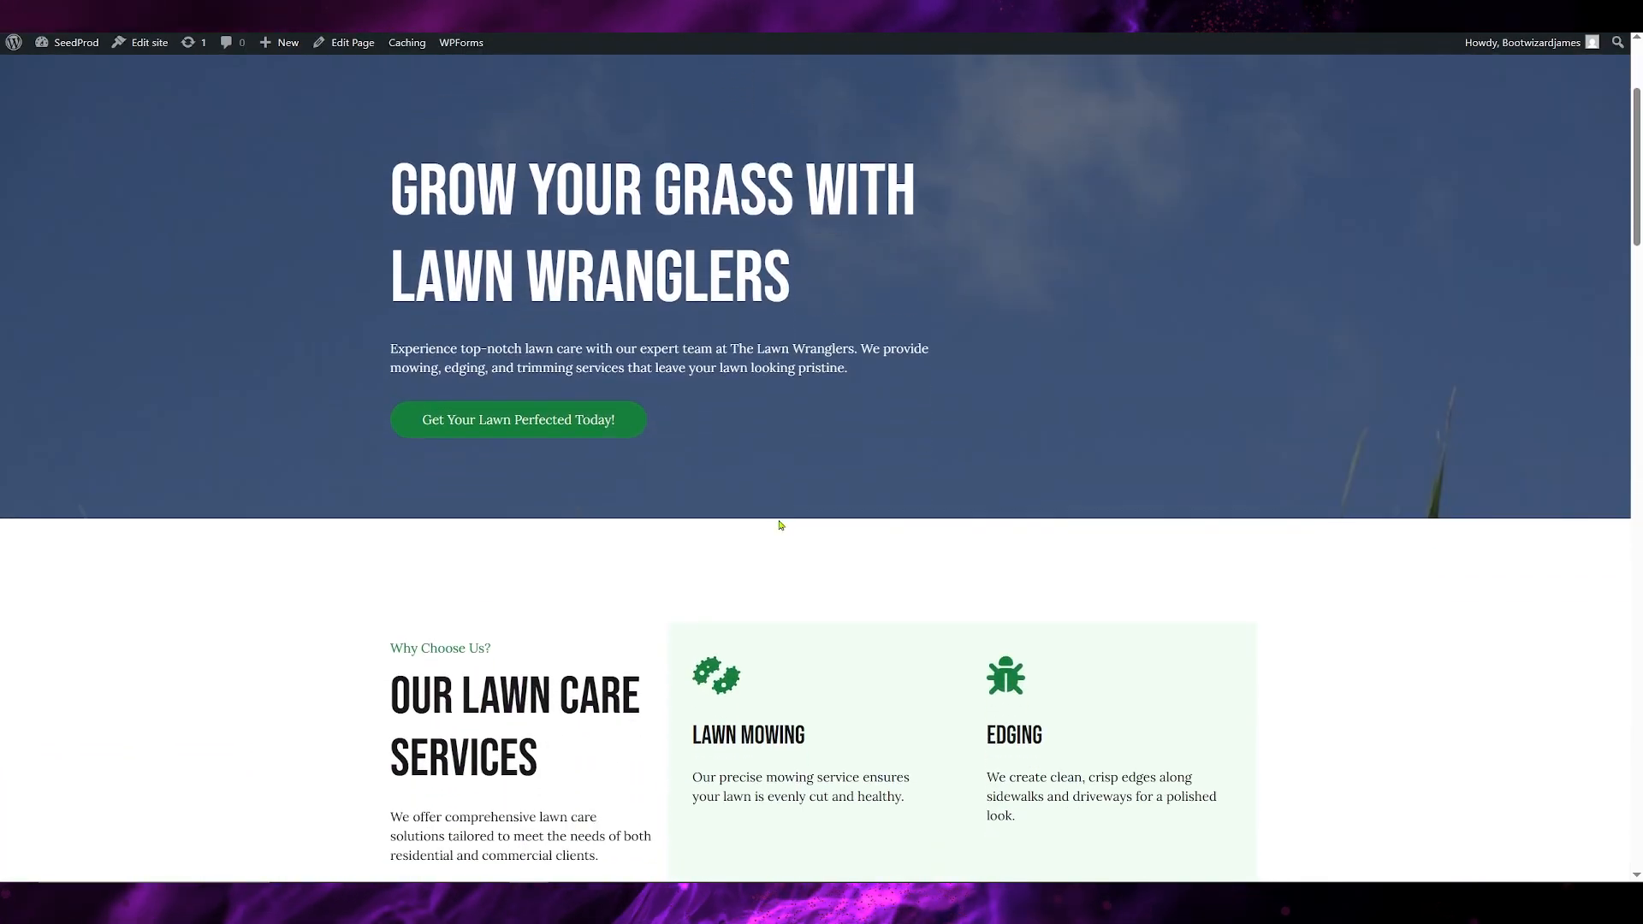
scroll(843, 636, "down", 4)
scroll(843, 636, "down", 7)
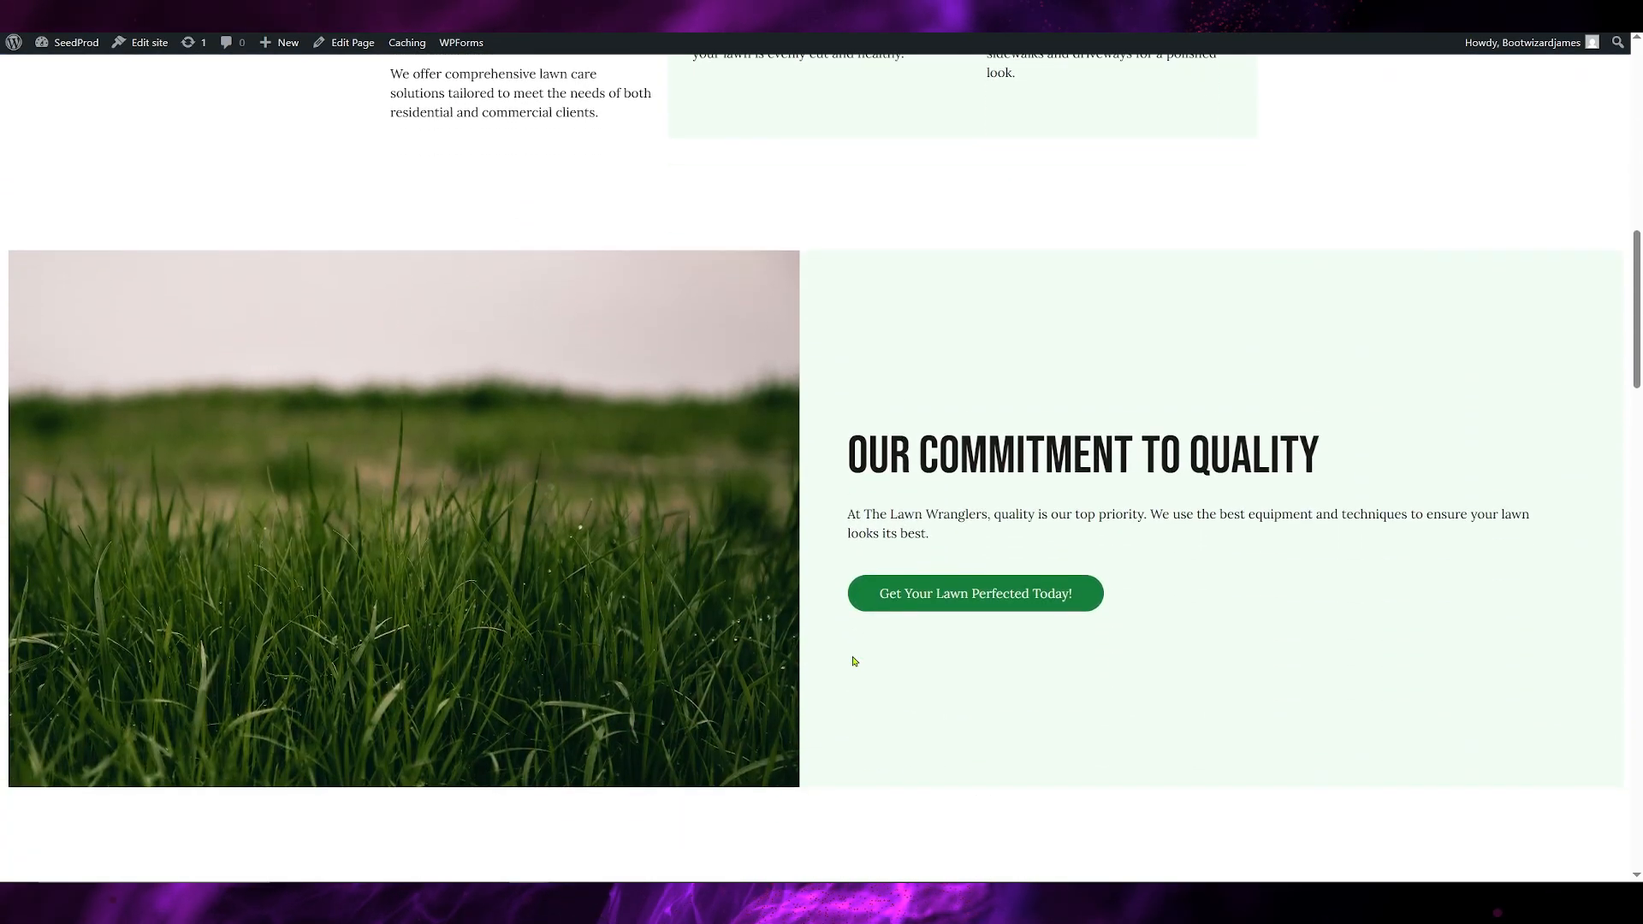
scroll(842, 676, "down", 3)
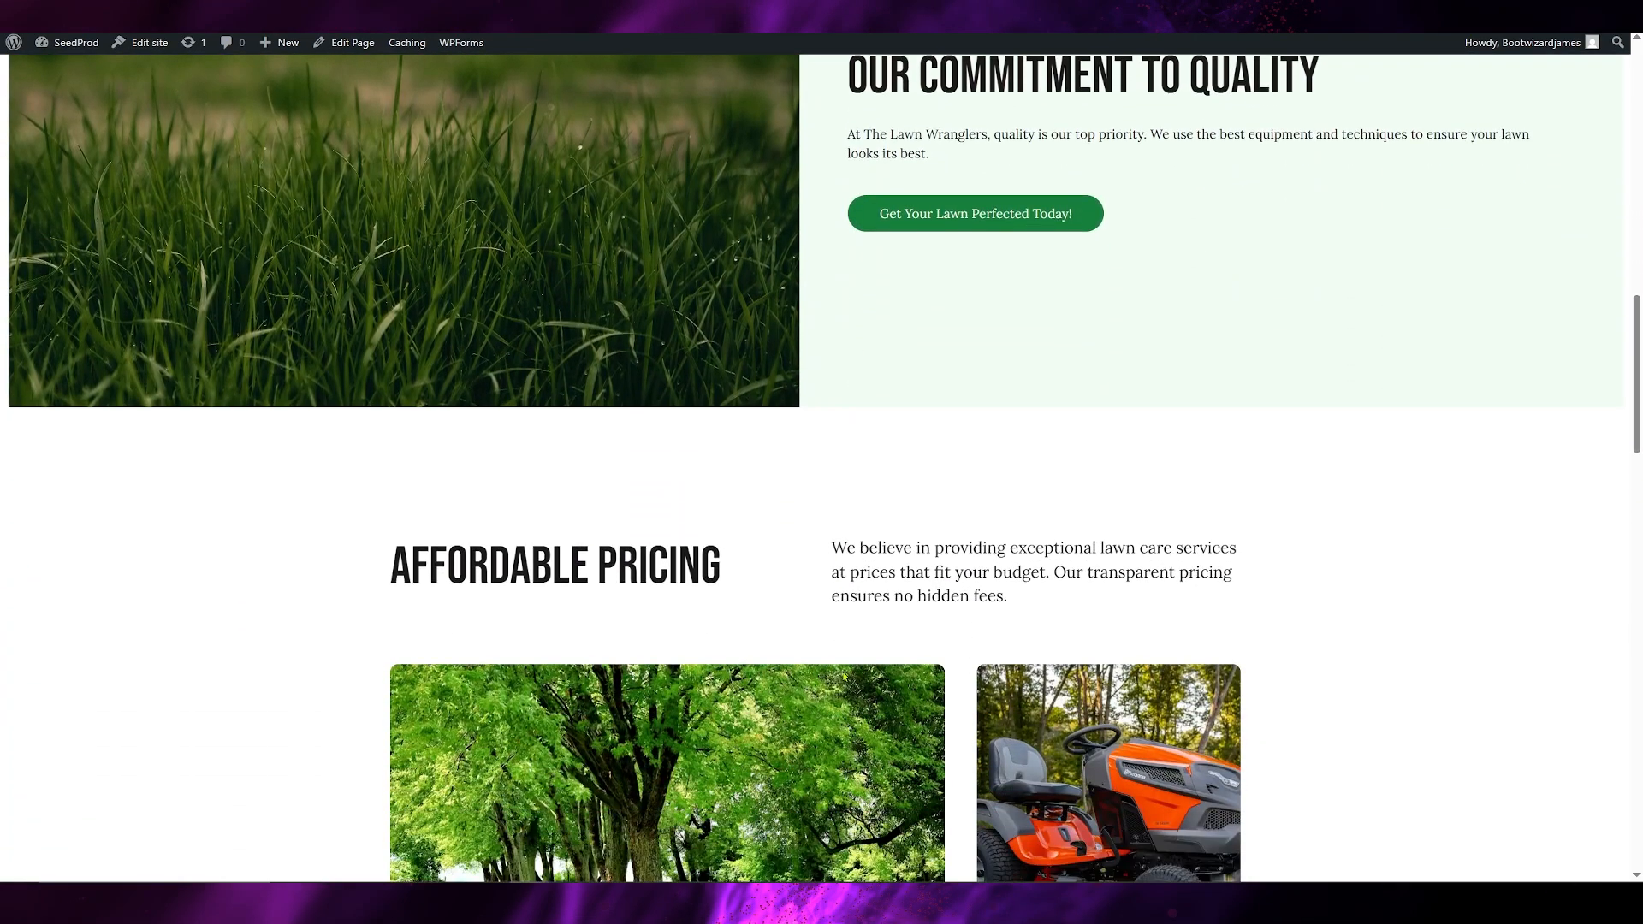
scroll(844, 675, "down", 7)
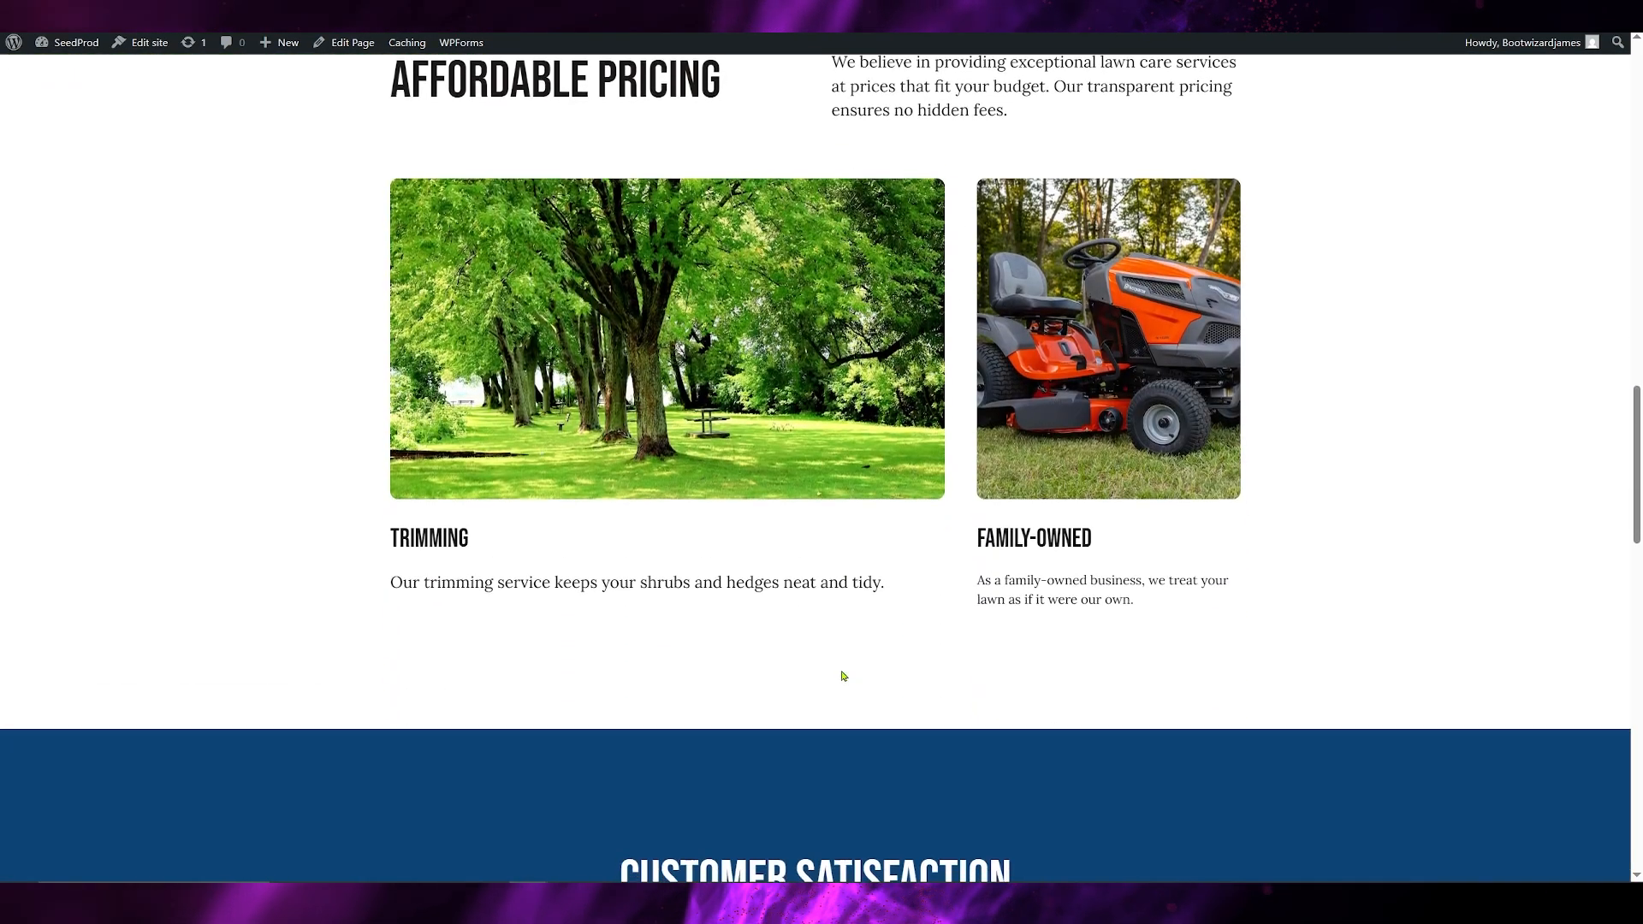
scroll(843, 651, "down", 8)
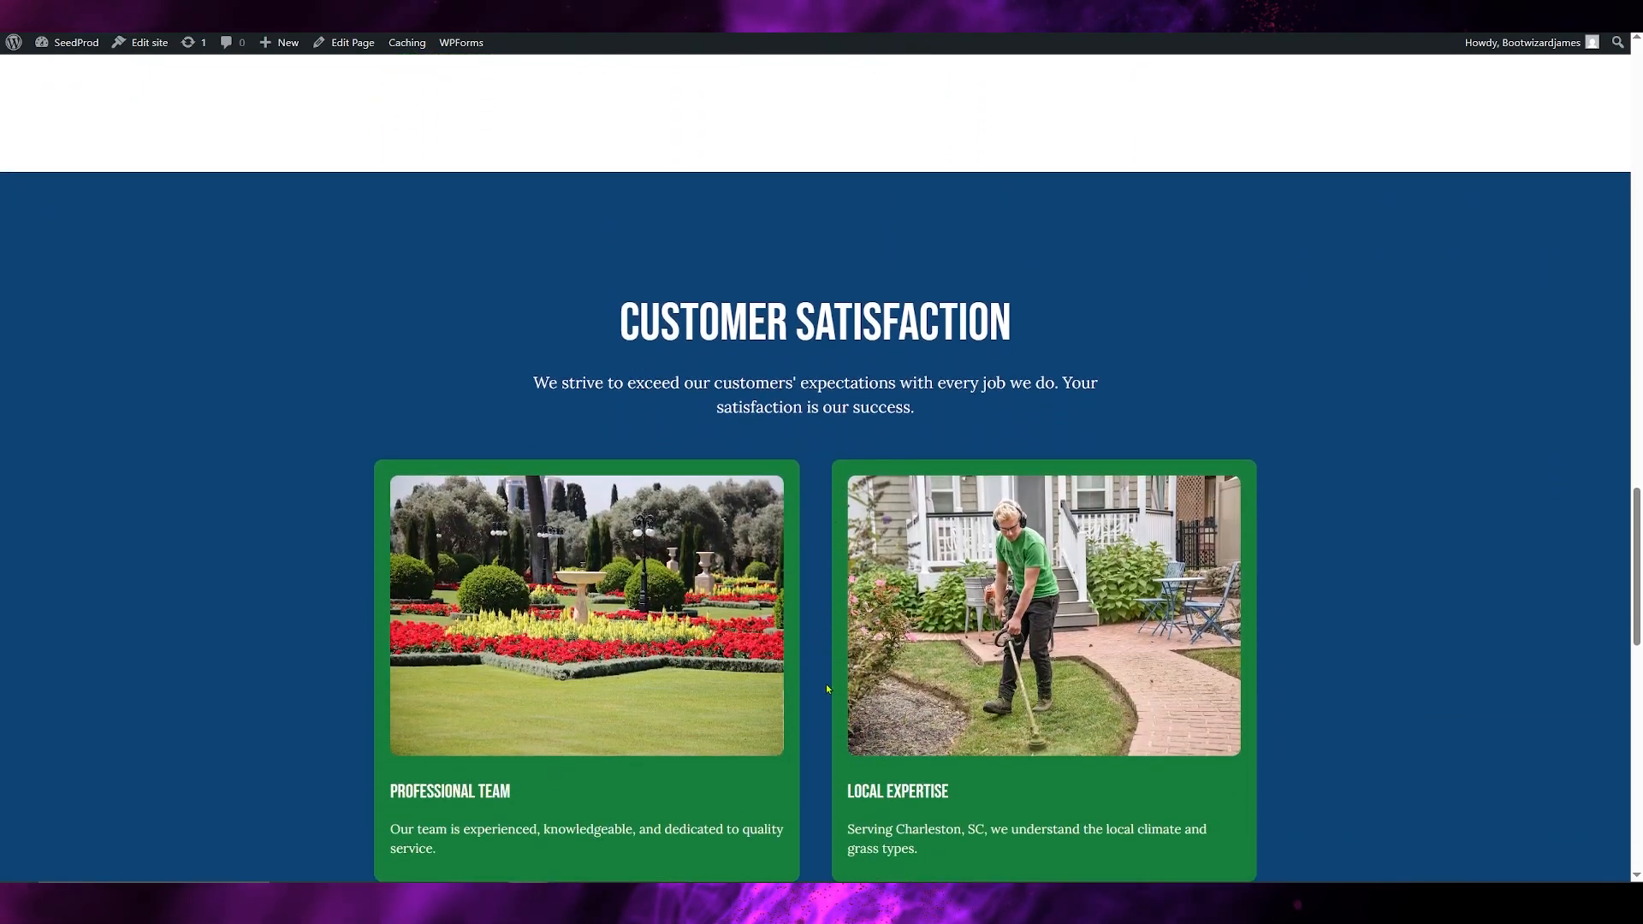
scroll(821, 697, "up", 20)
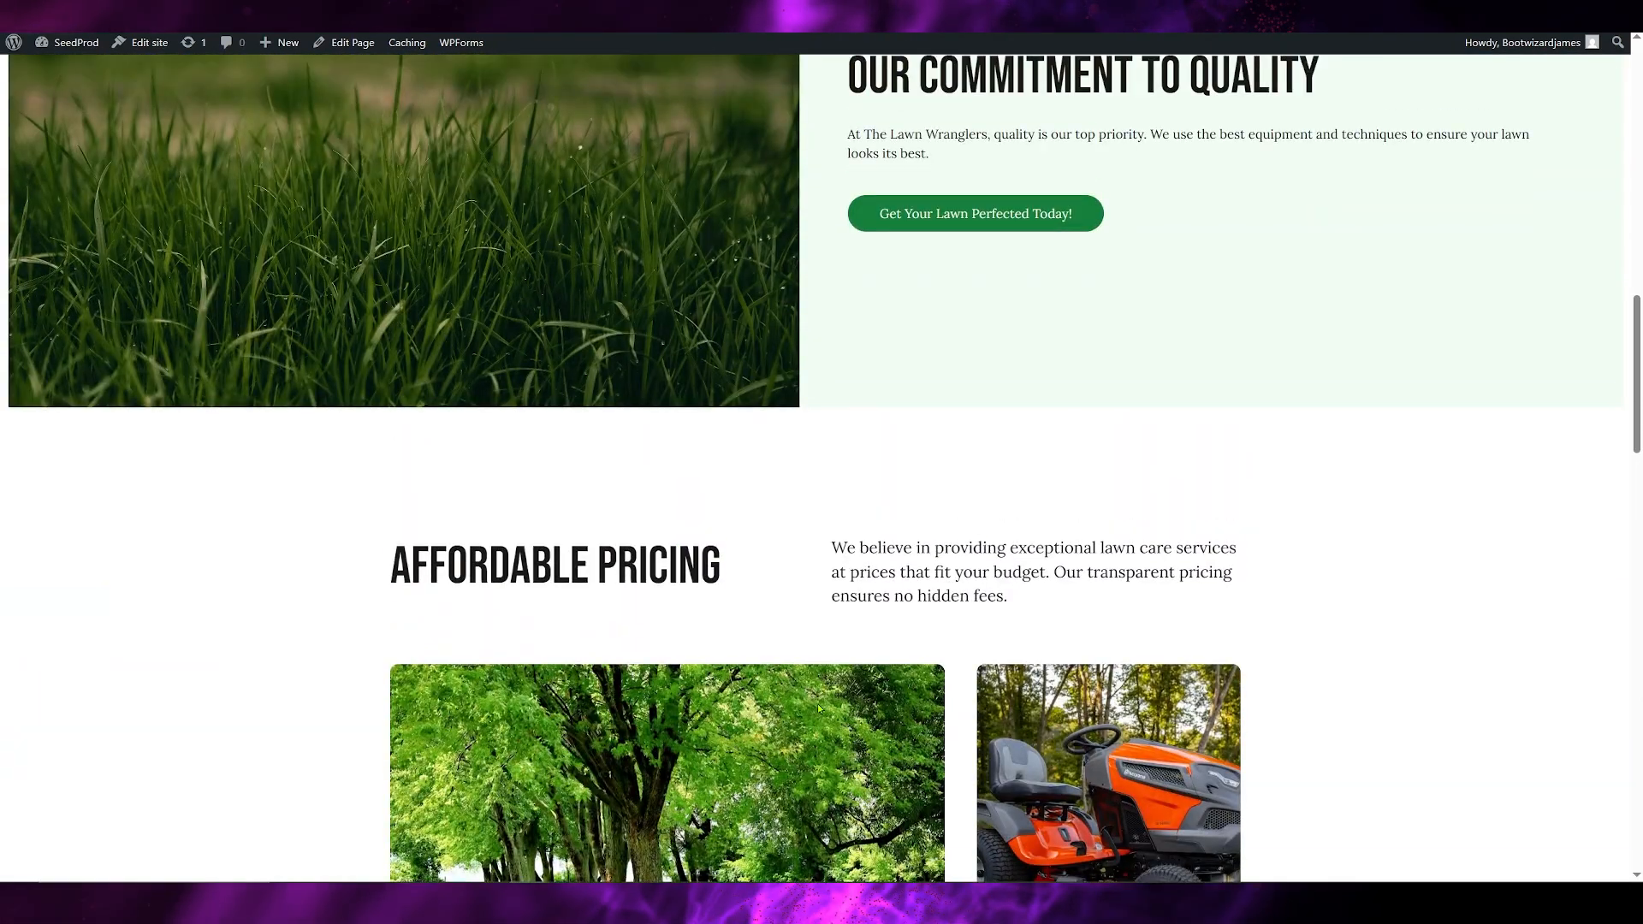
scroll(819, 708, "up", 10)
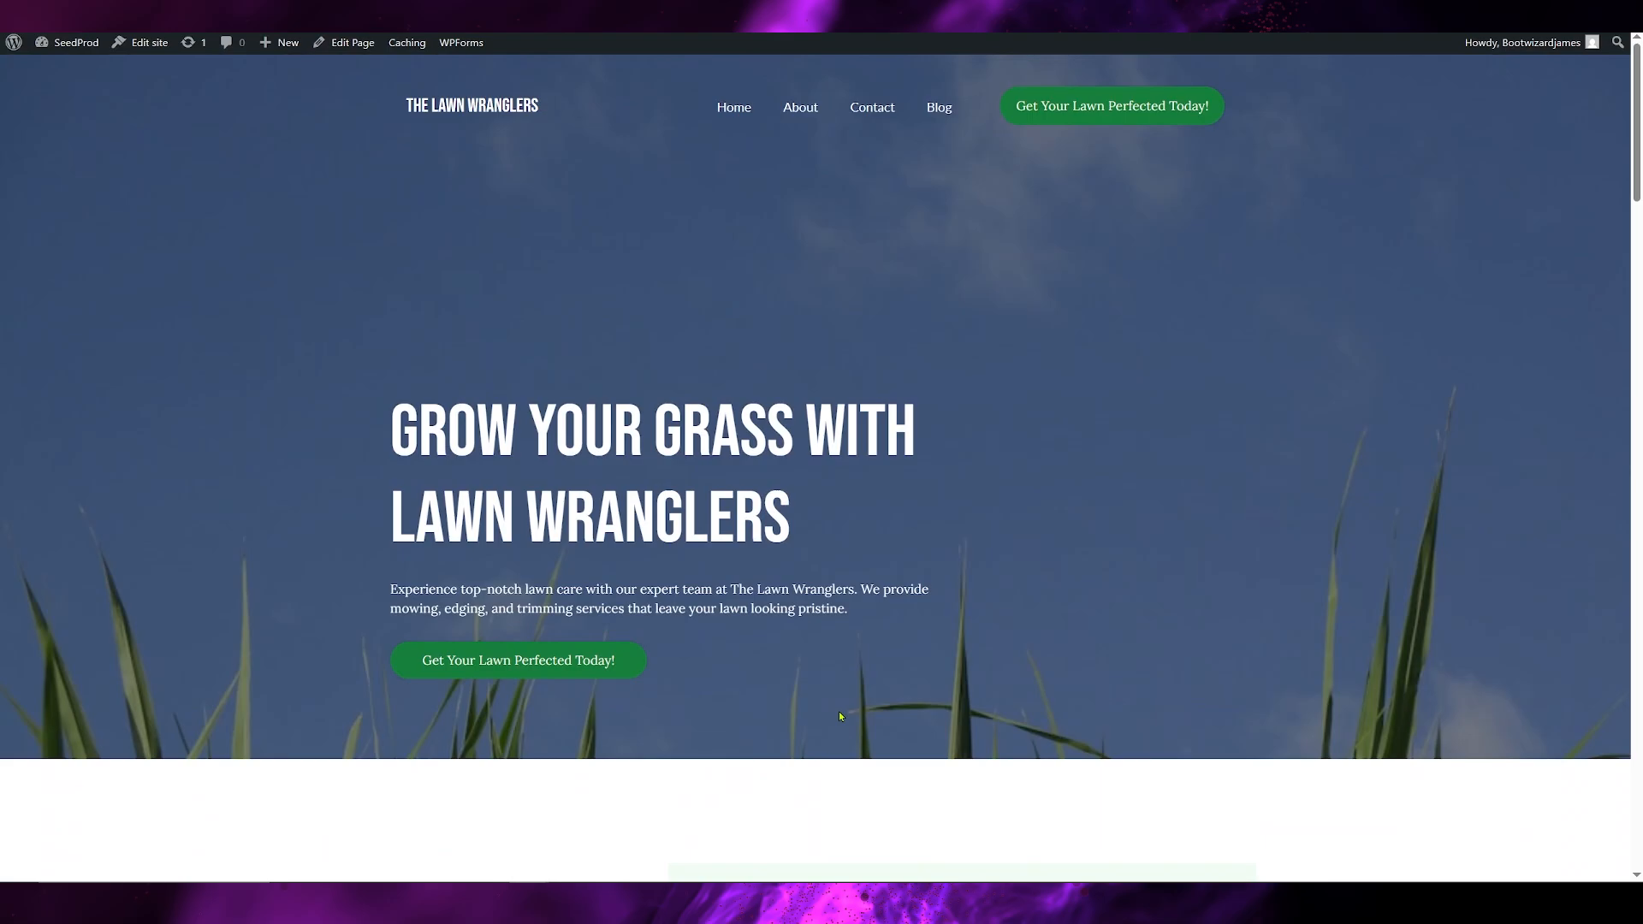
scroll(840, 716, "down", 2)
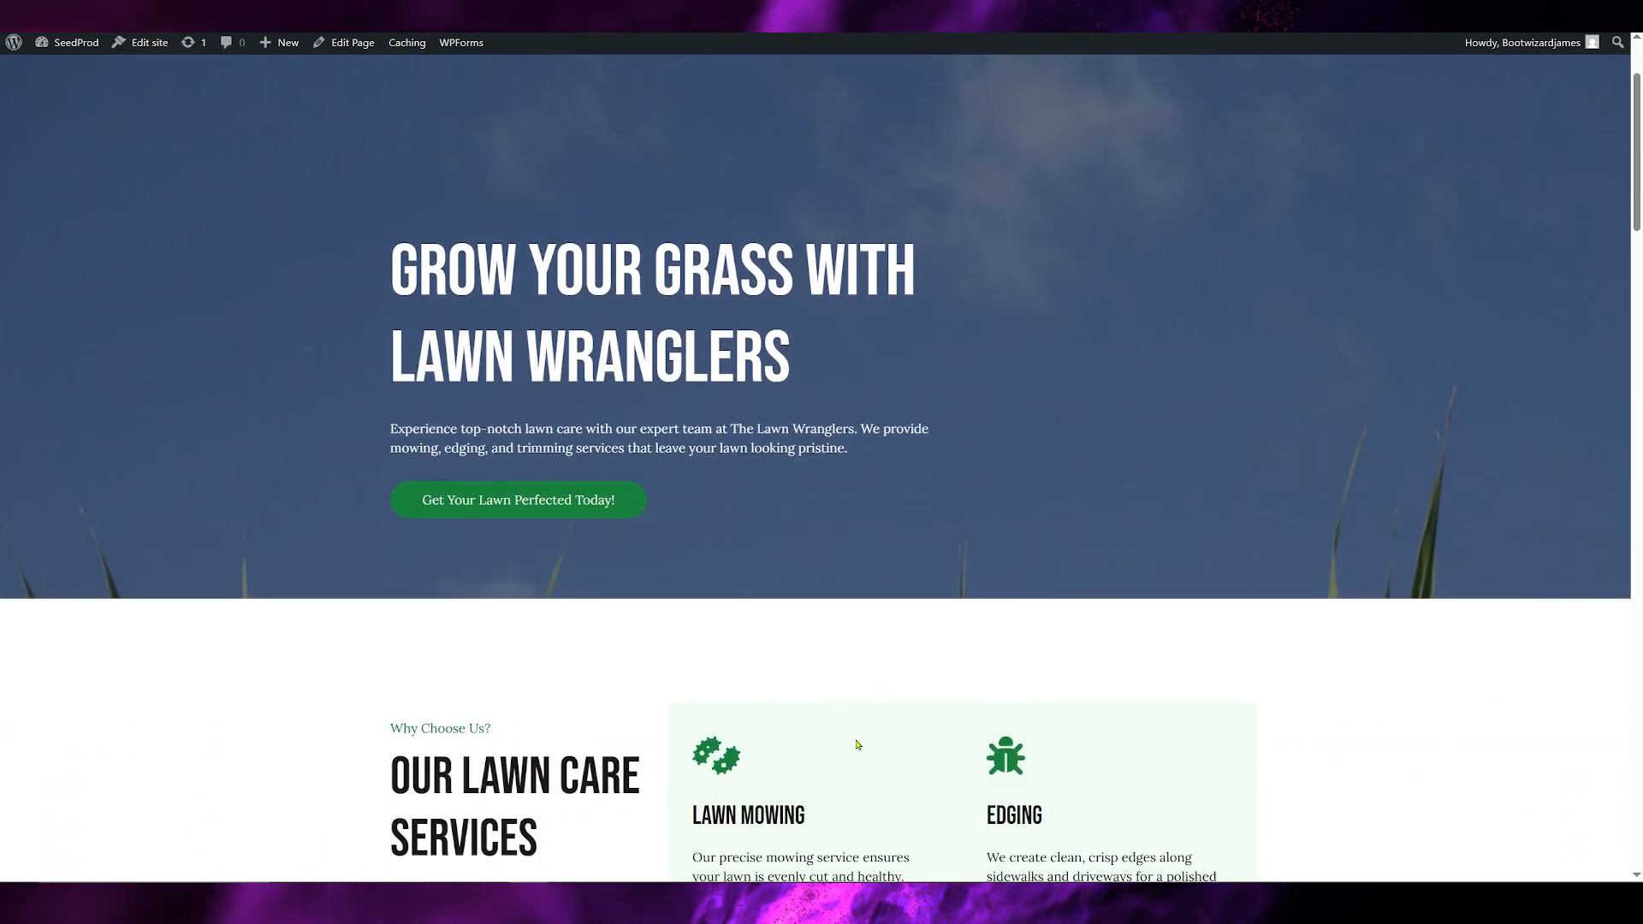
scroll(851, 744, "up", 2)
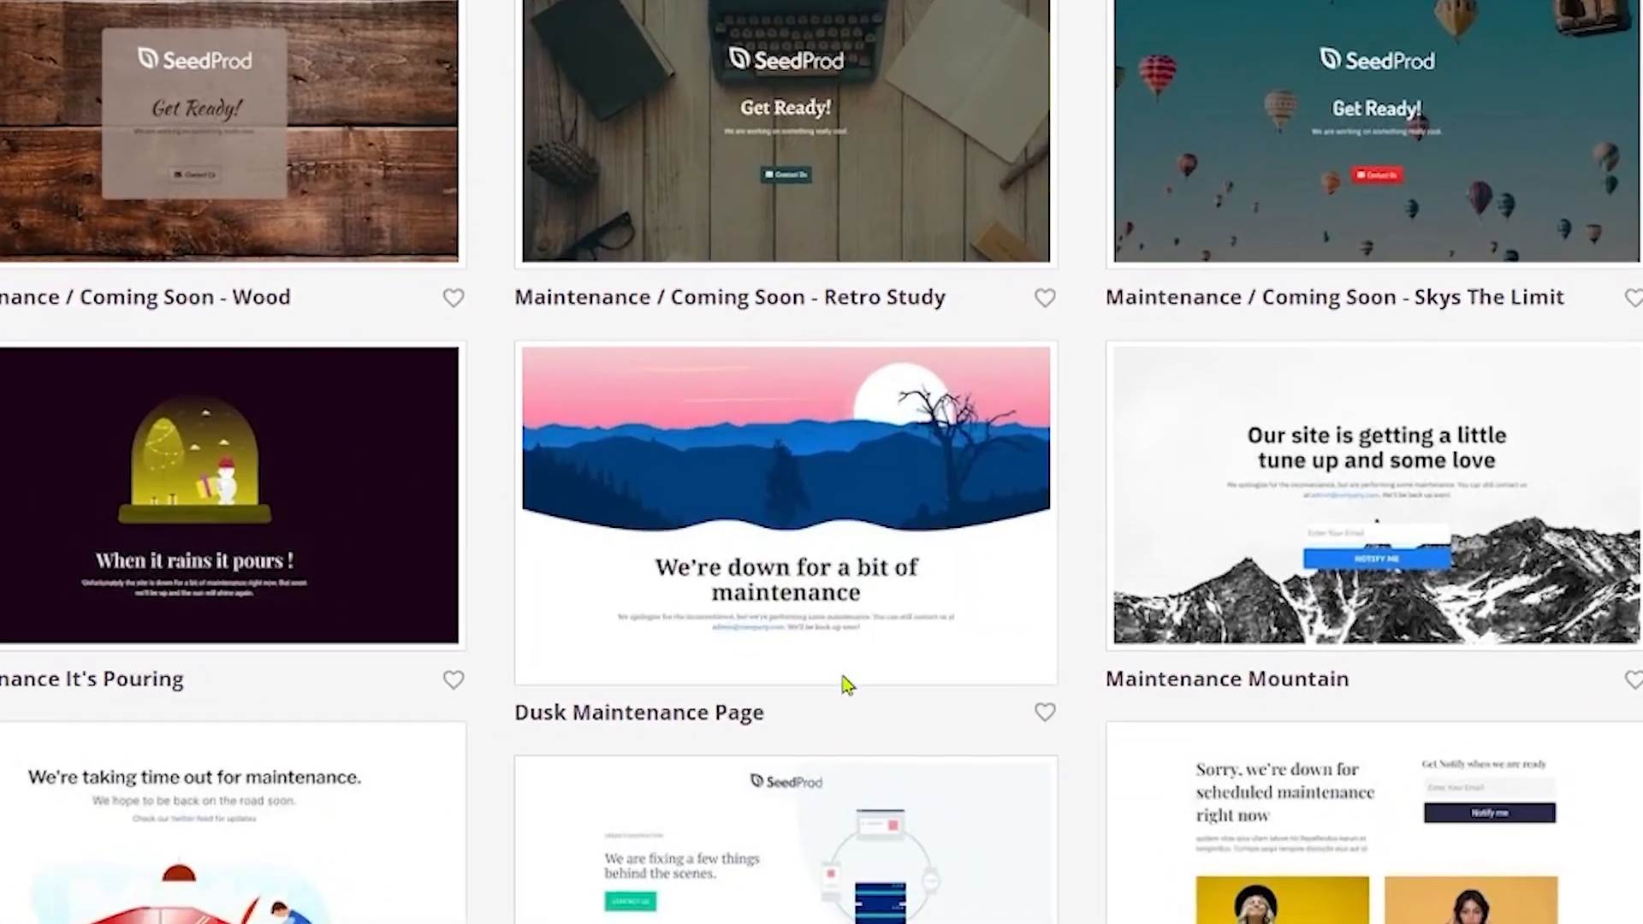
Use the Dusk Maintenance Page template and change its headline to "The lawnmowers are getting a tune up, we will be right back"
mouse_move(846, 759)
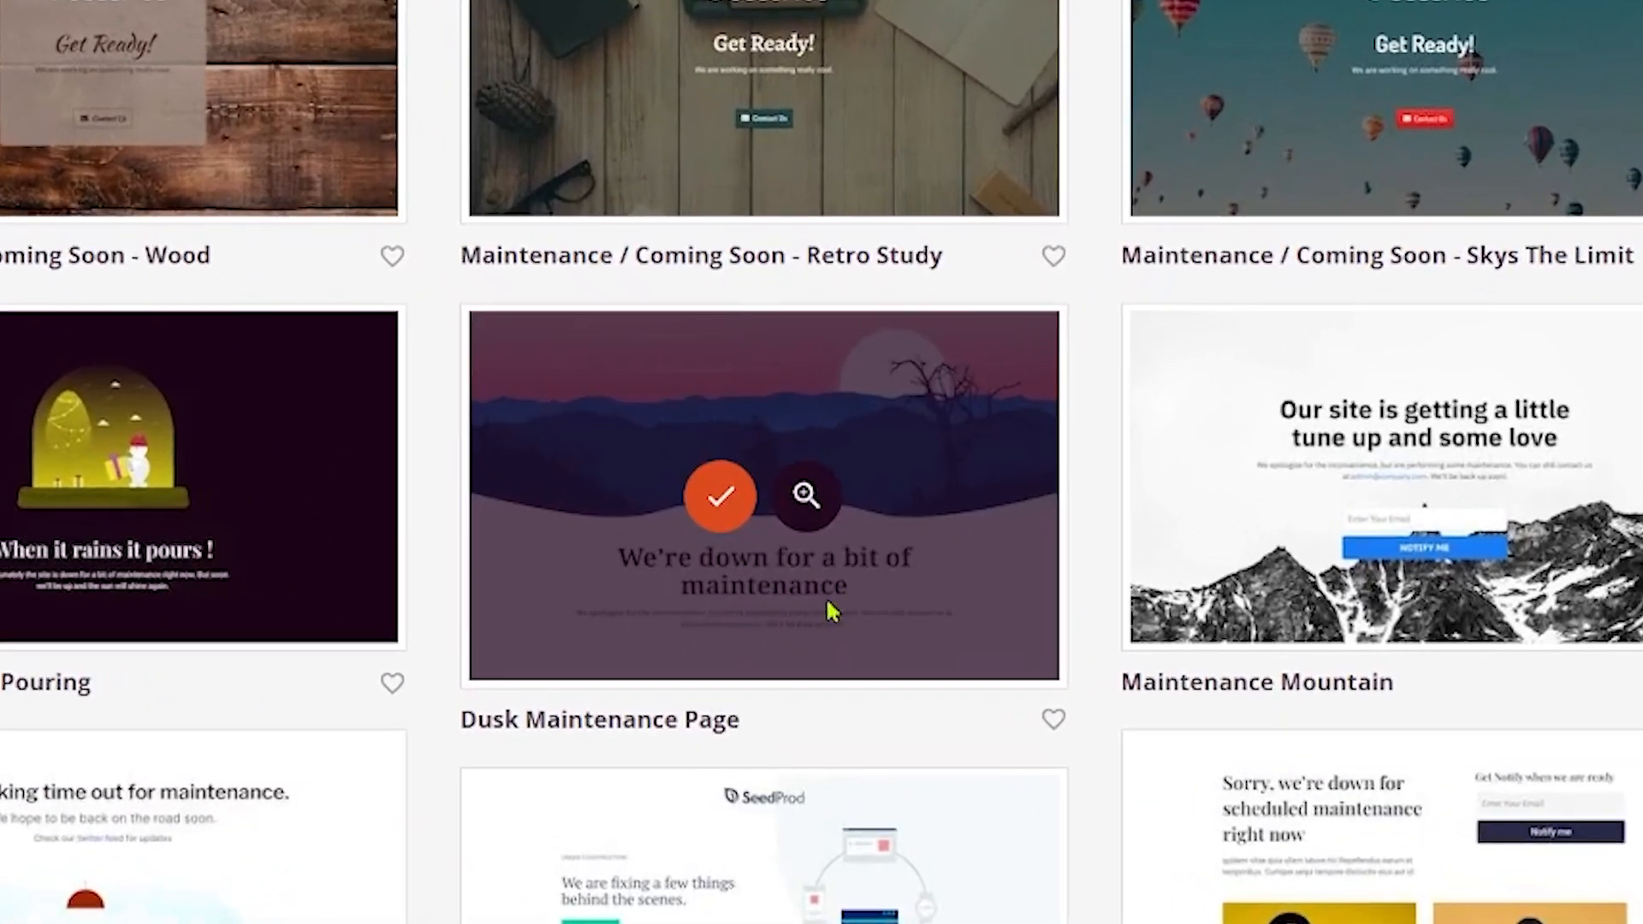
left_click(722, 506)
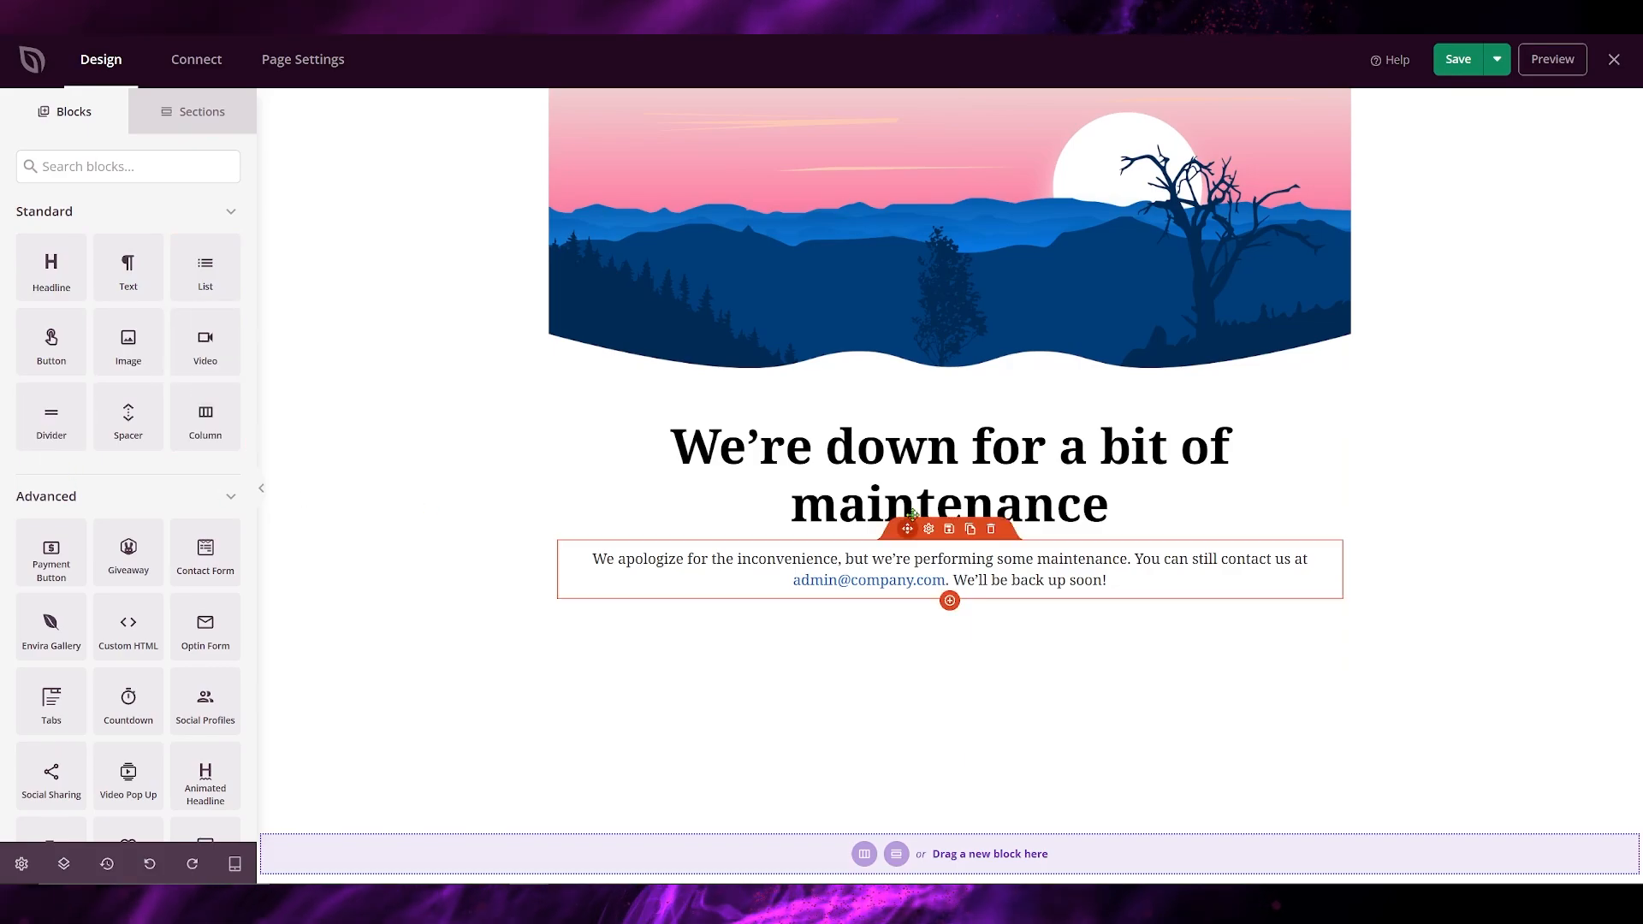
left_click(1037, 463)
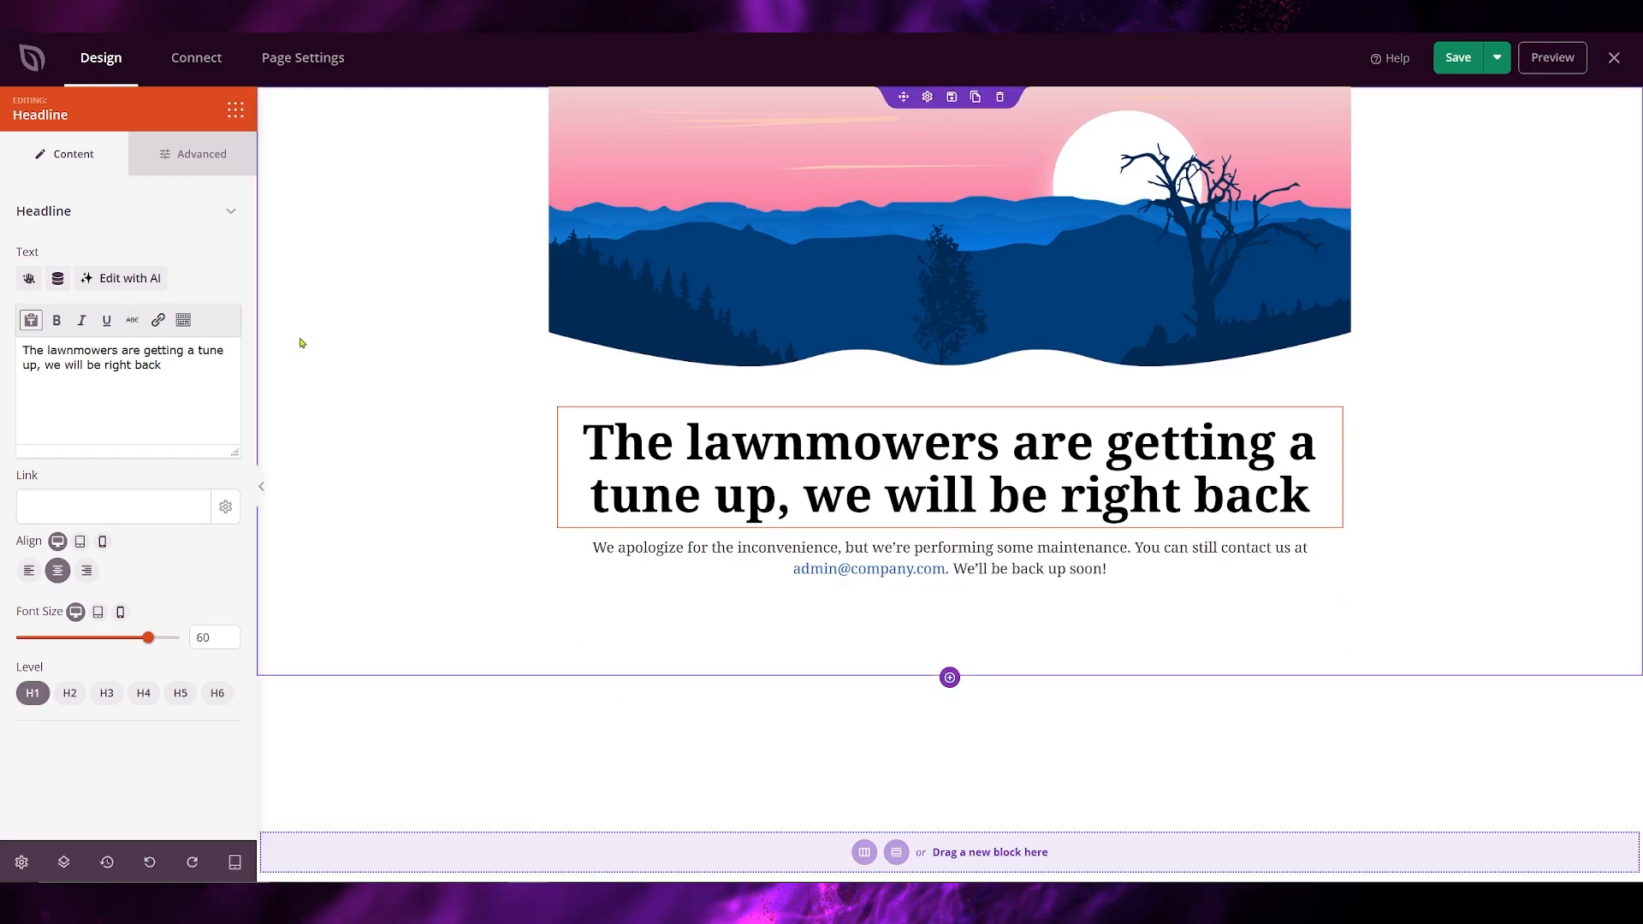
left_click(310, 231)
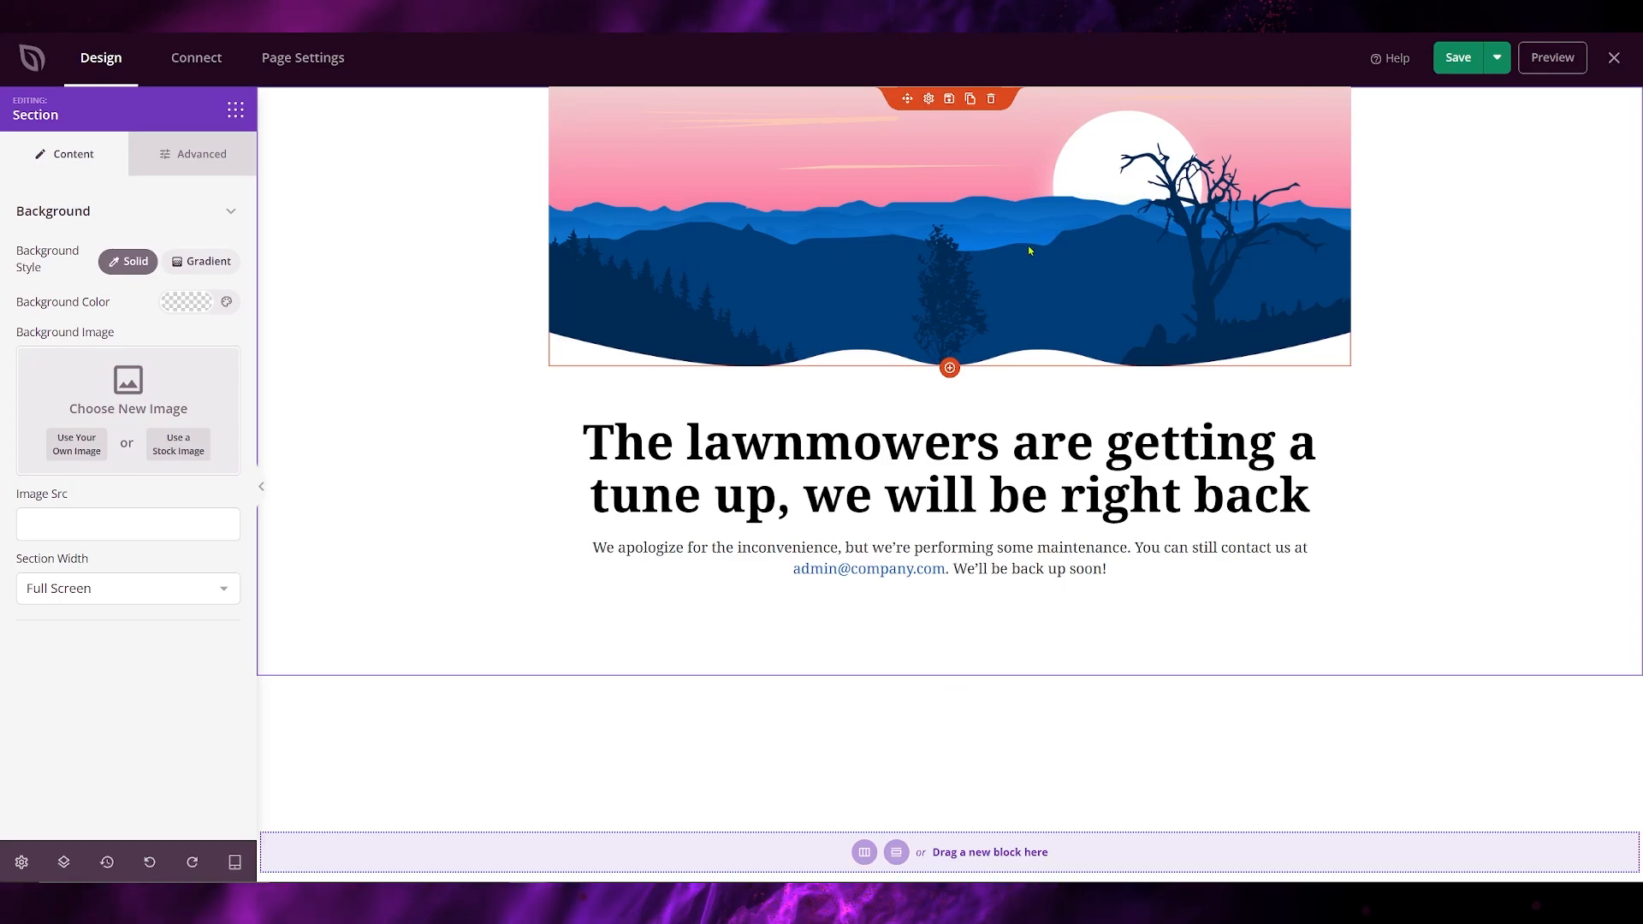
Replace the dusk landscape image above the headline with the grass and sky photo from the media library
left_click(940, 254)
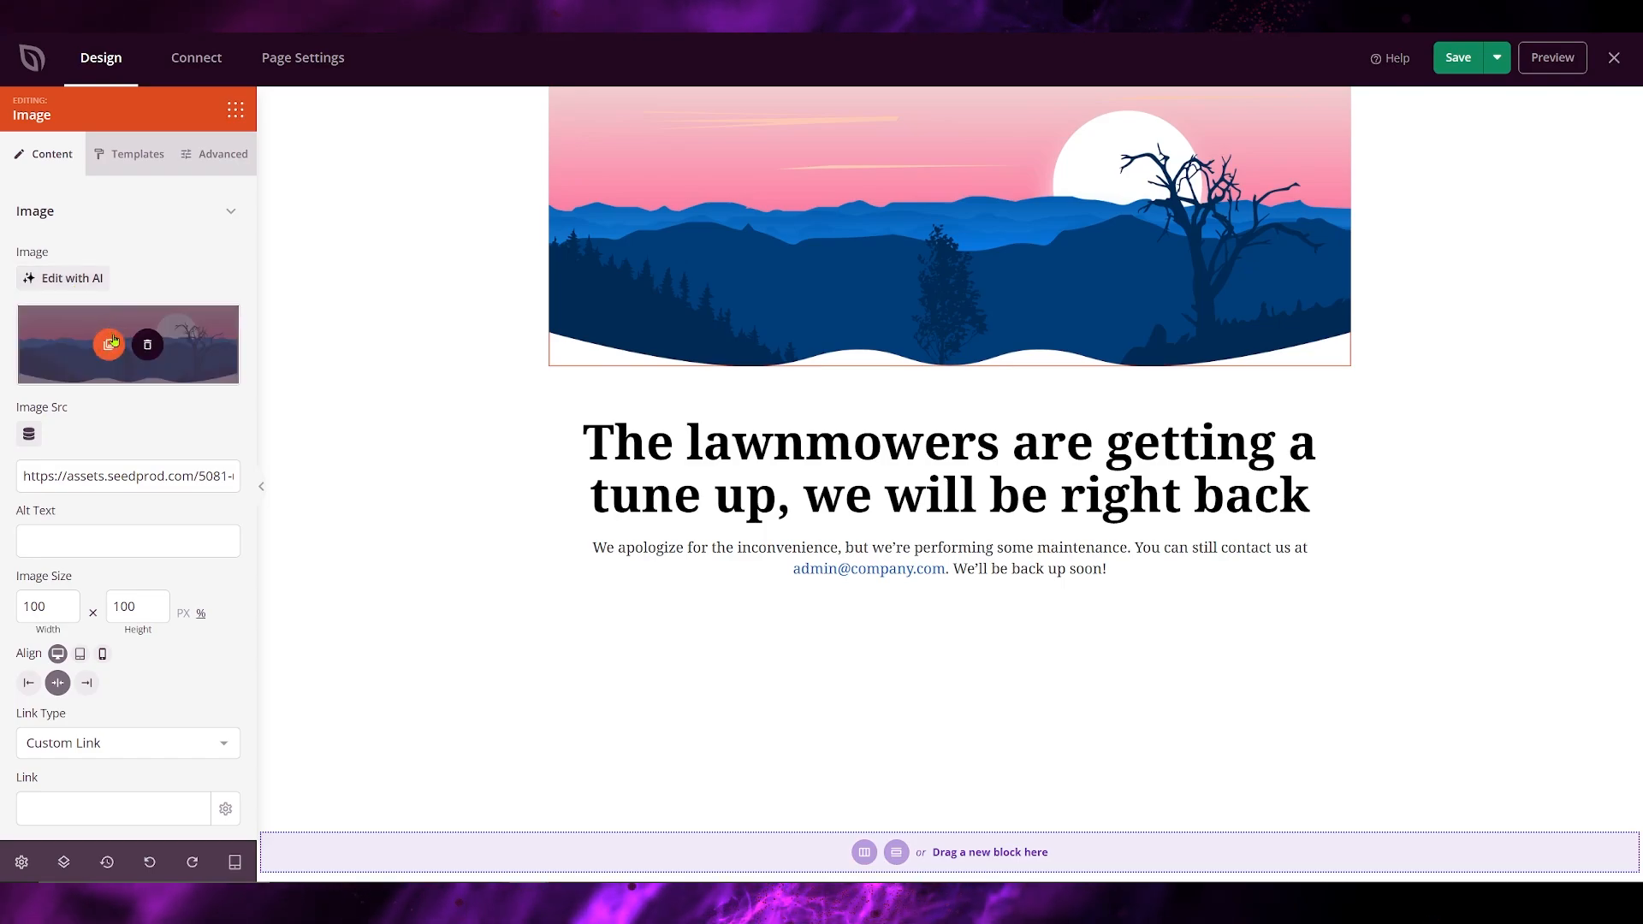
left_click(111, 346)
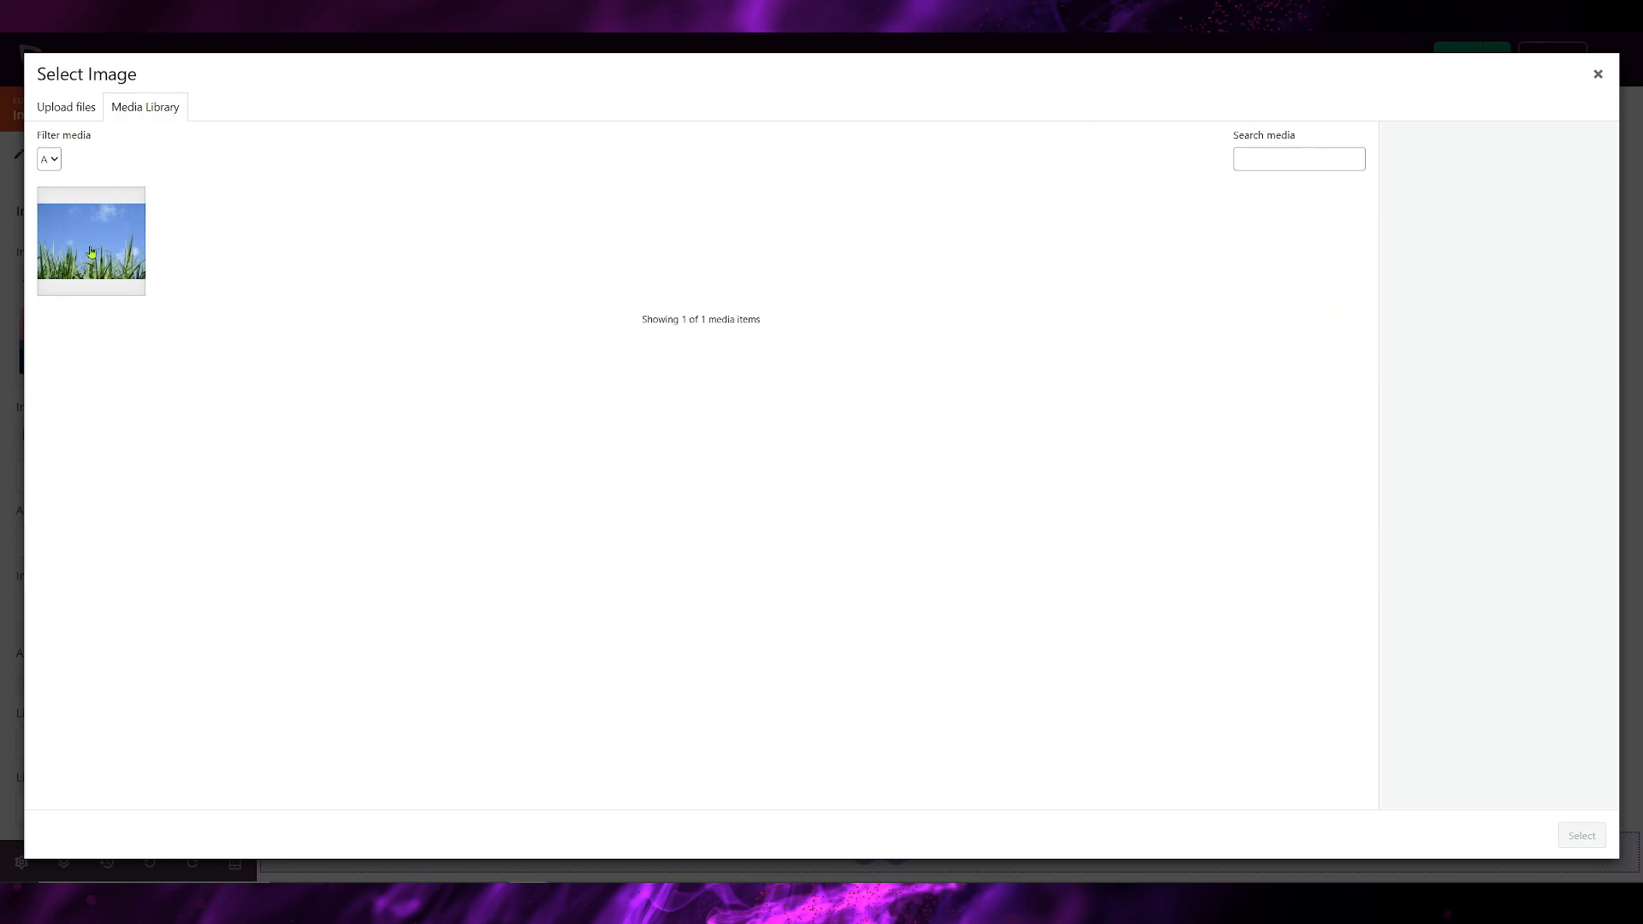
left_click(91, 252)
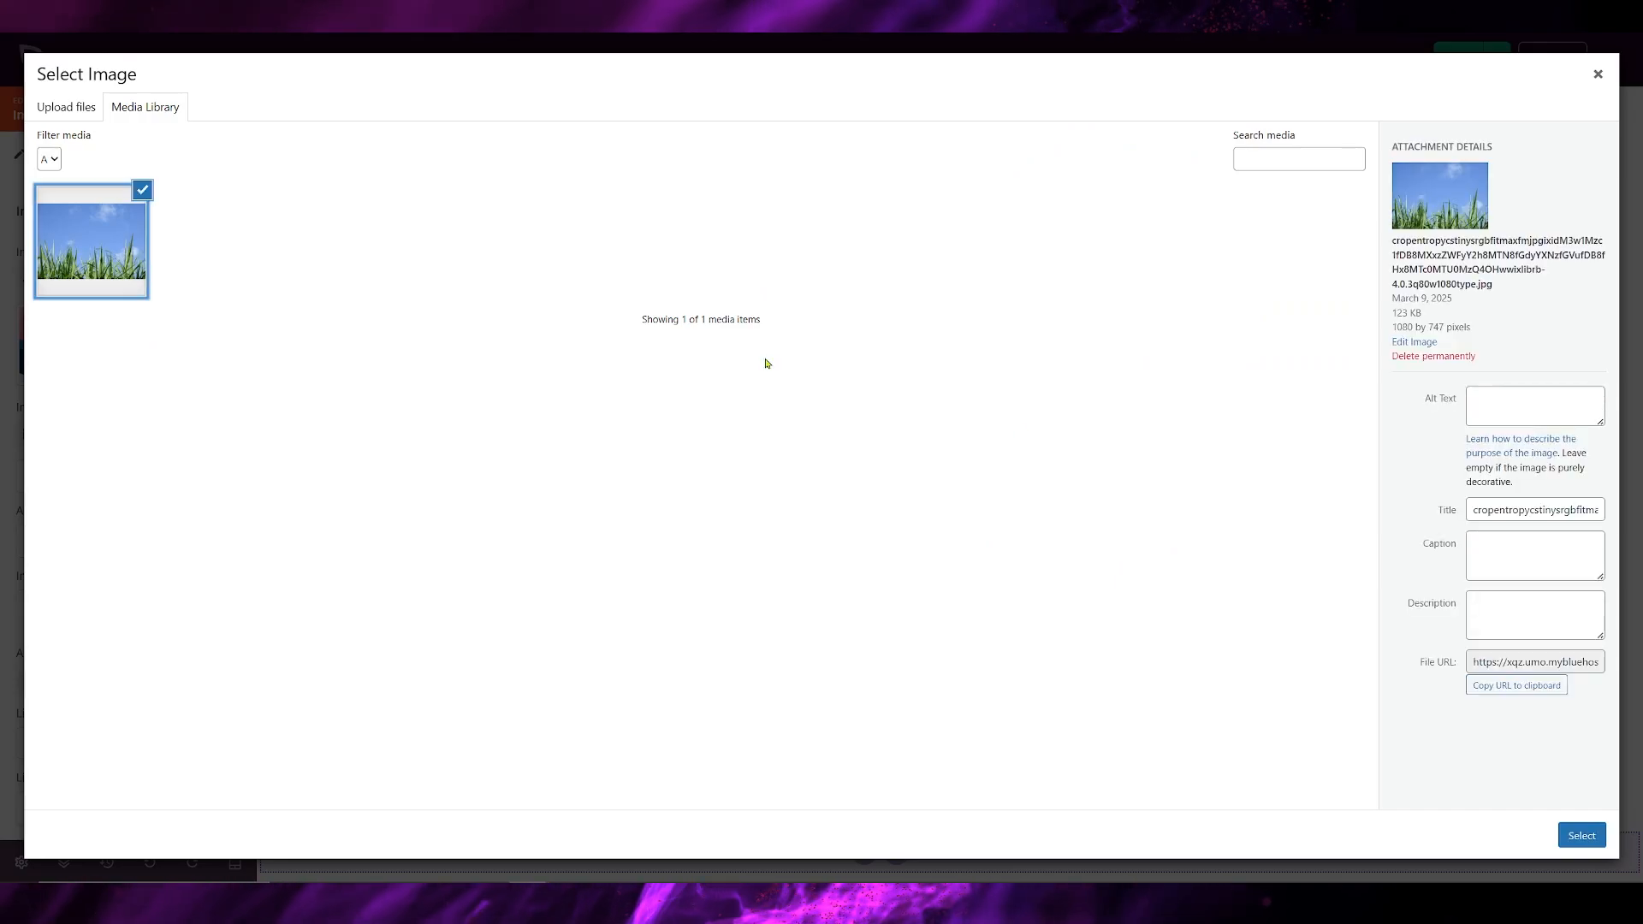
left_click(1581, 836)
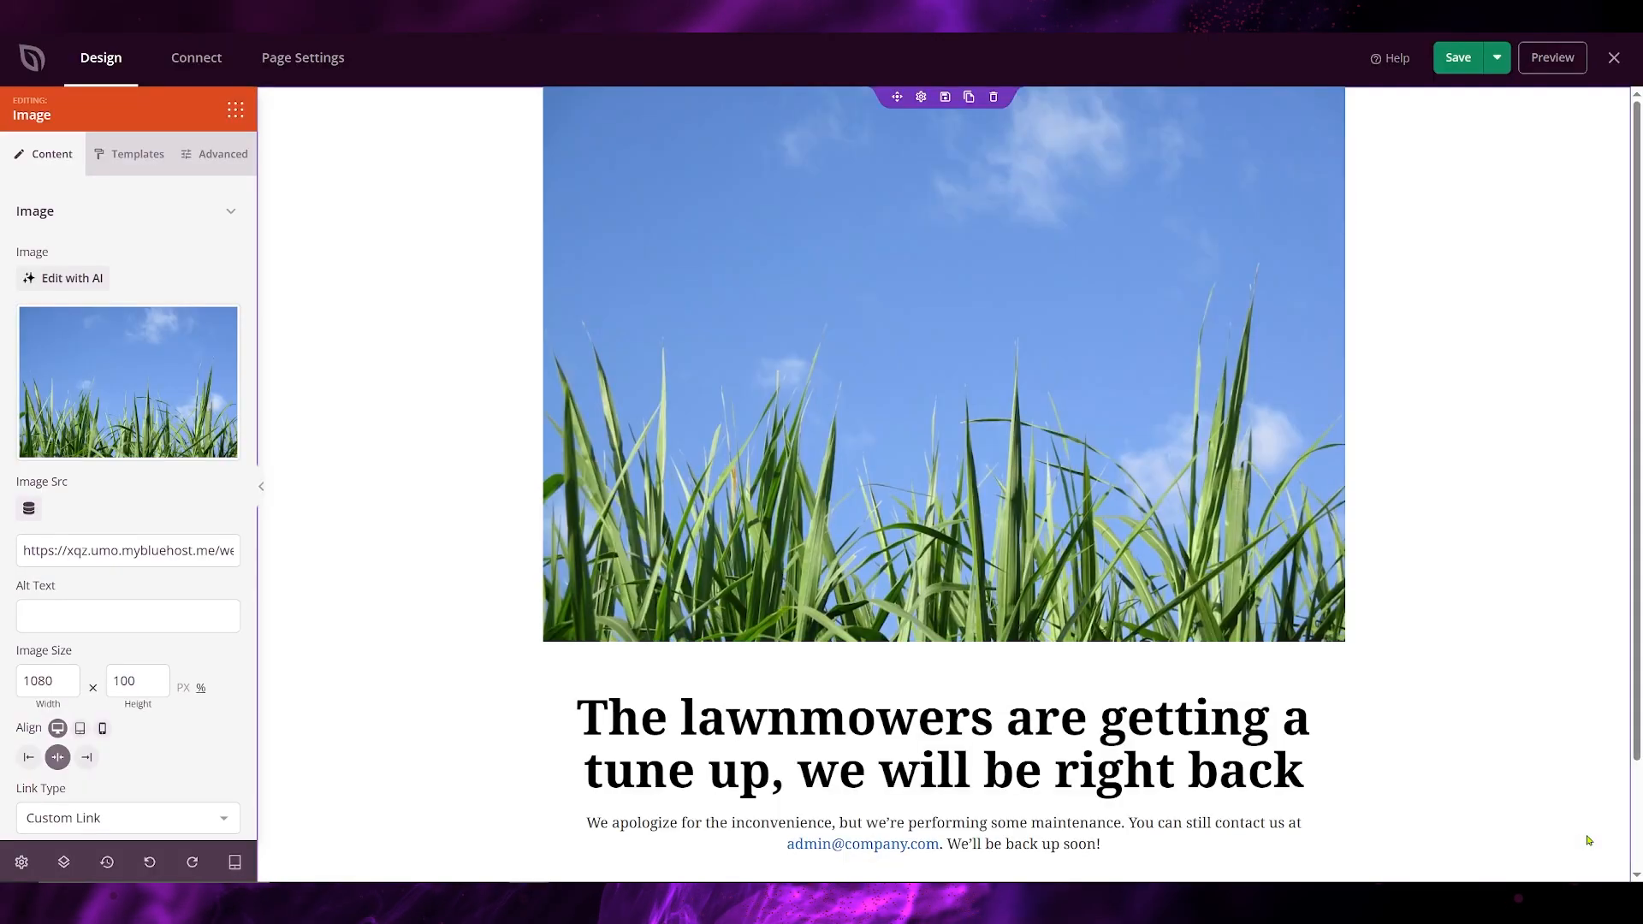
scroll(469, 568, "down", 1)
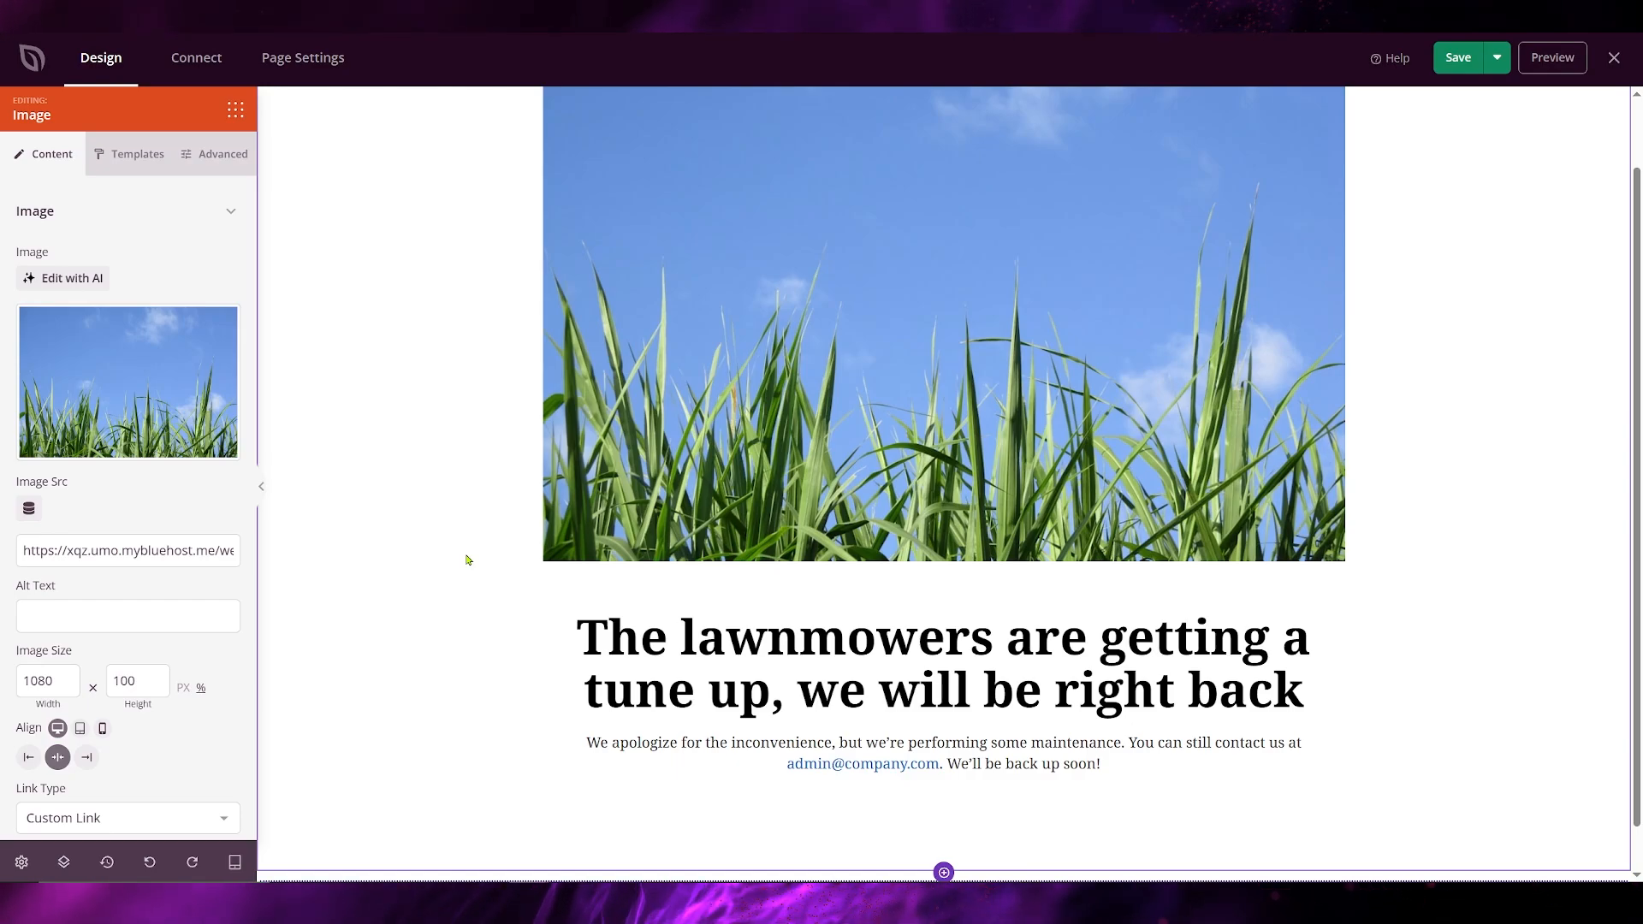
Try the grass and sky photo as the section's background image and remove it again
left_click(423, 580)
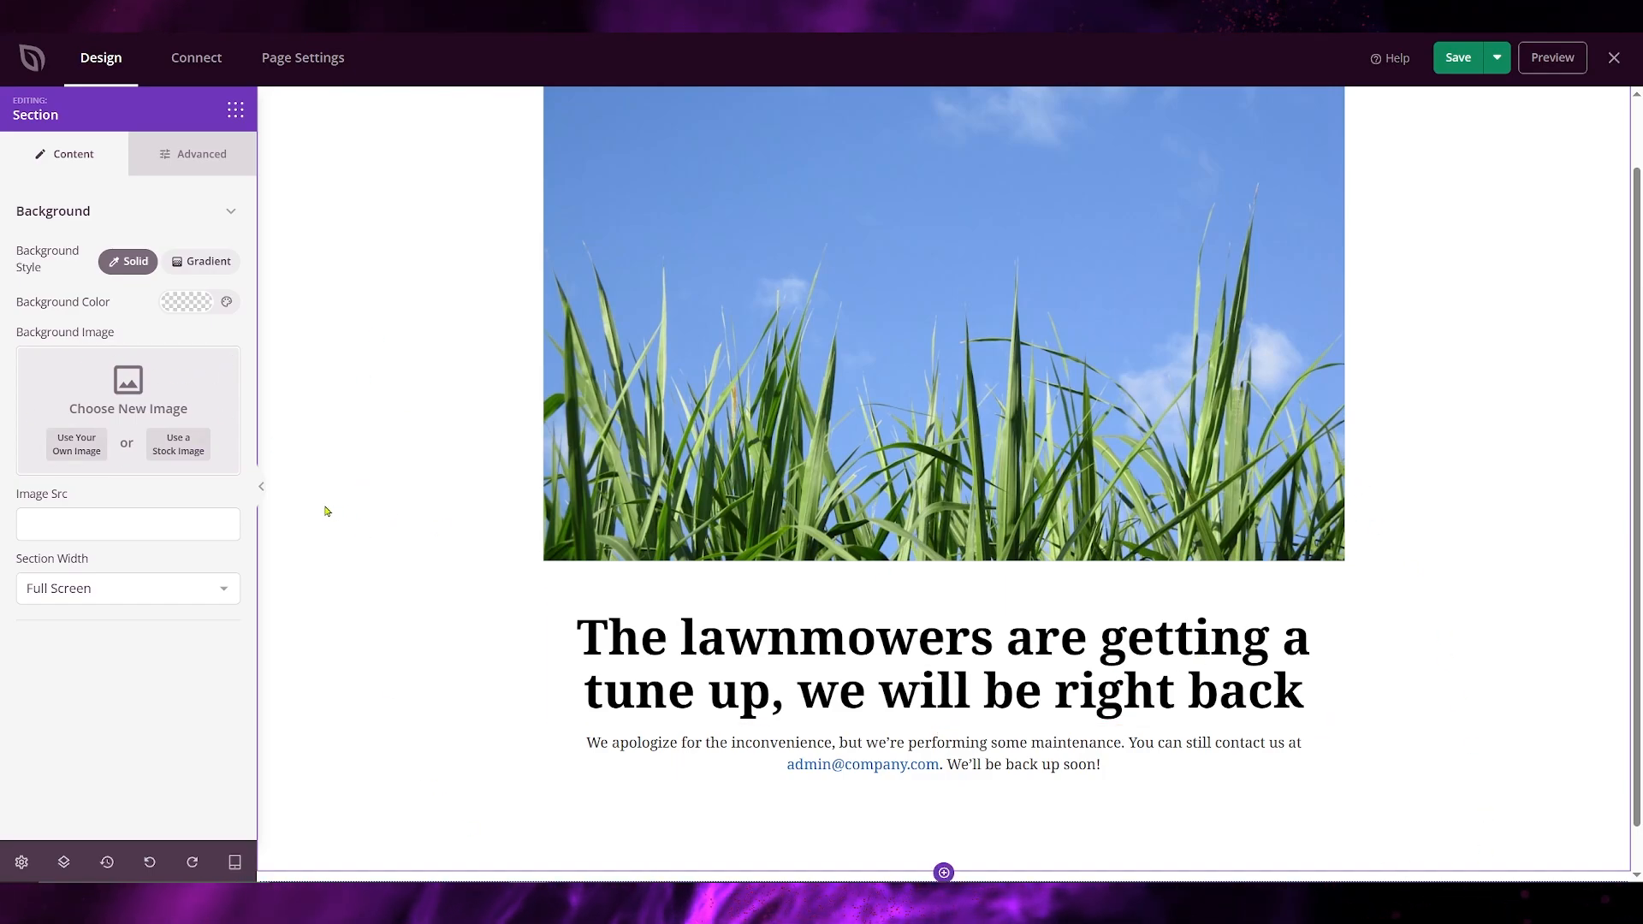
left_click(79, 448)
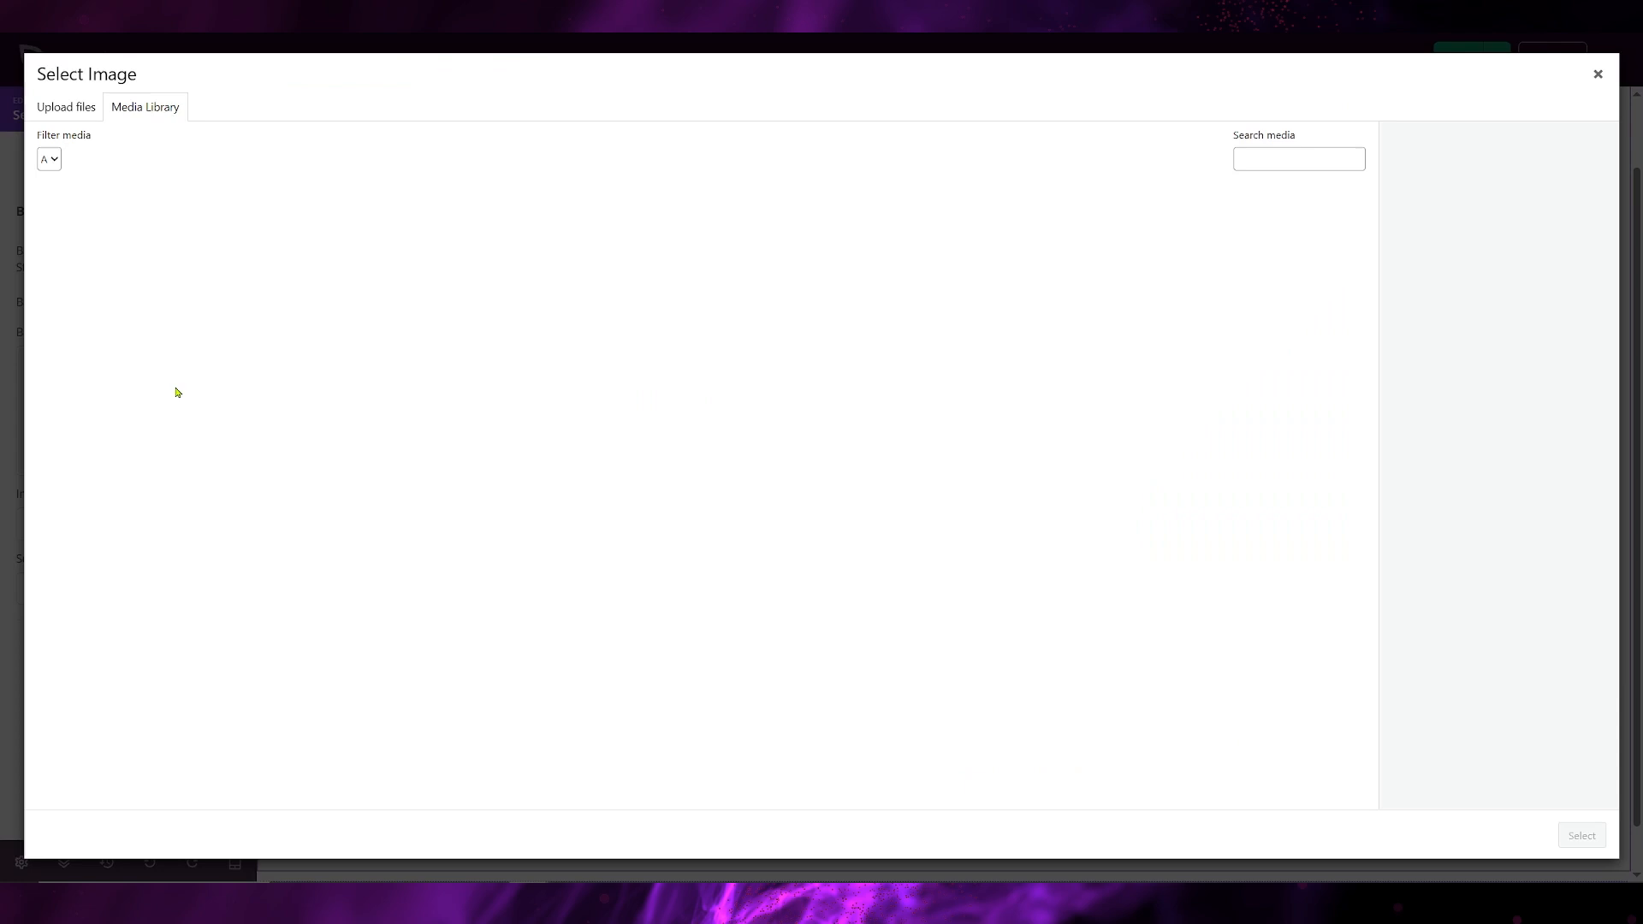
left_click(92, 240)
left_click(1581, 835)
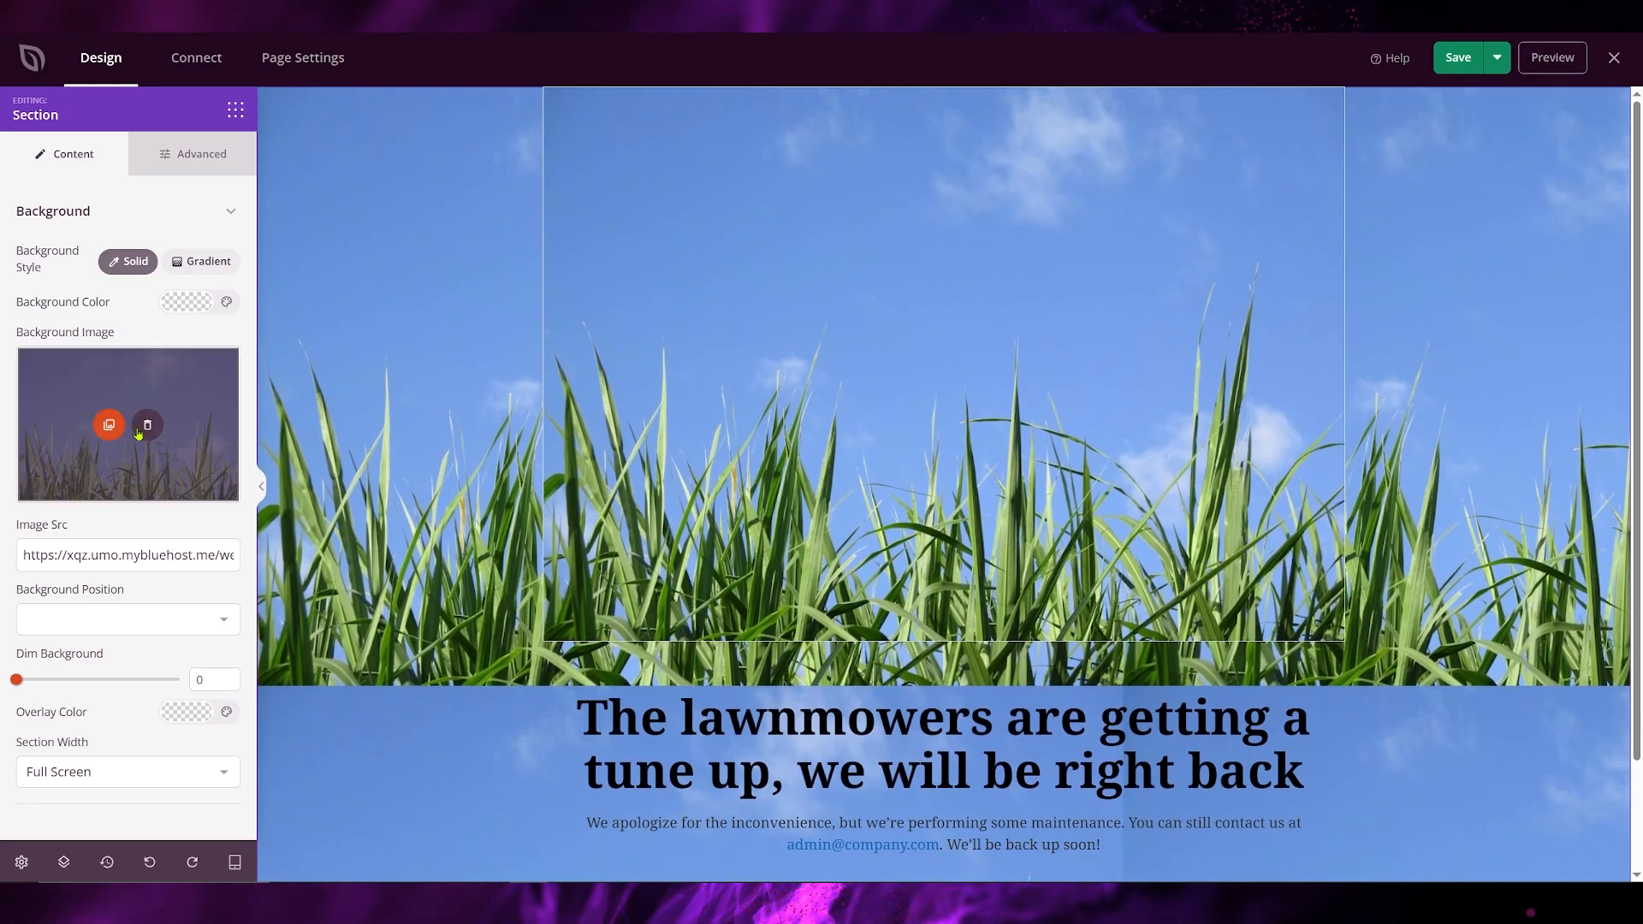
left_click(142, 431)
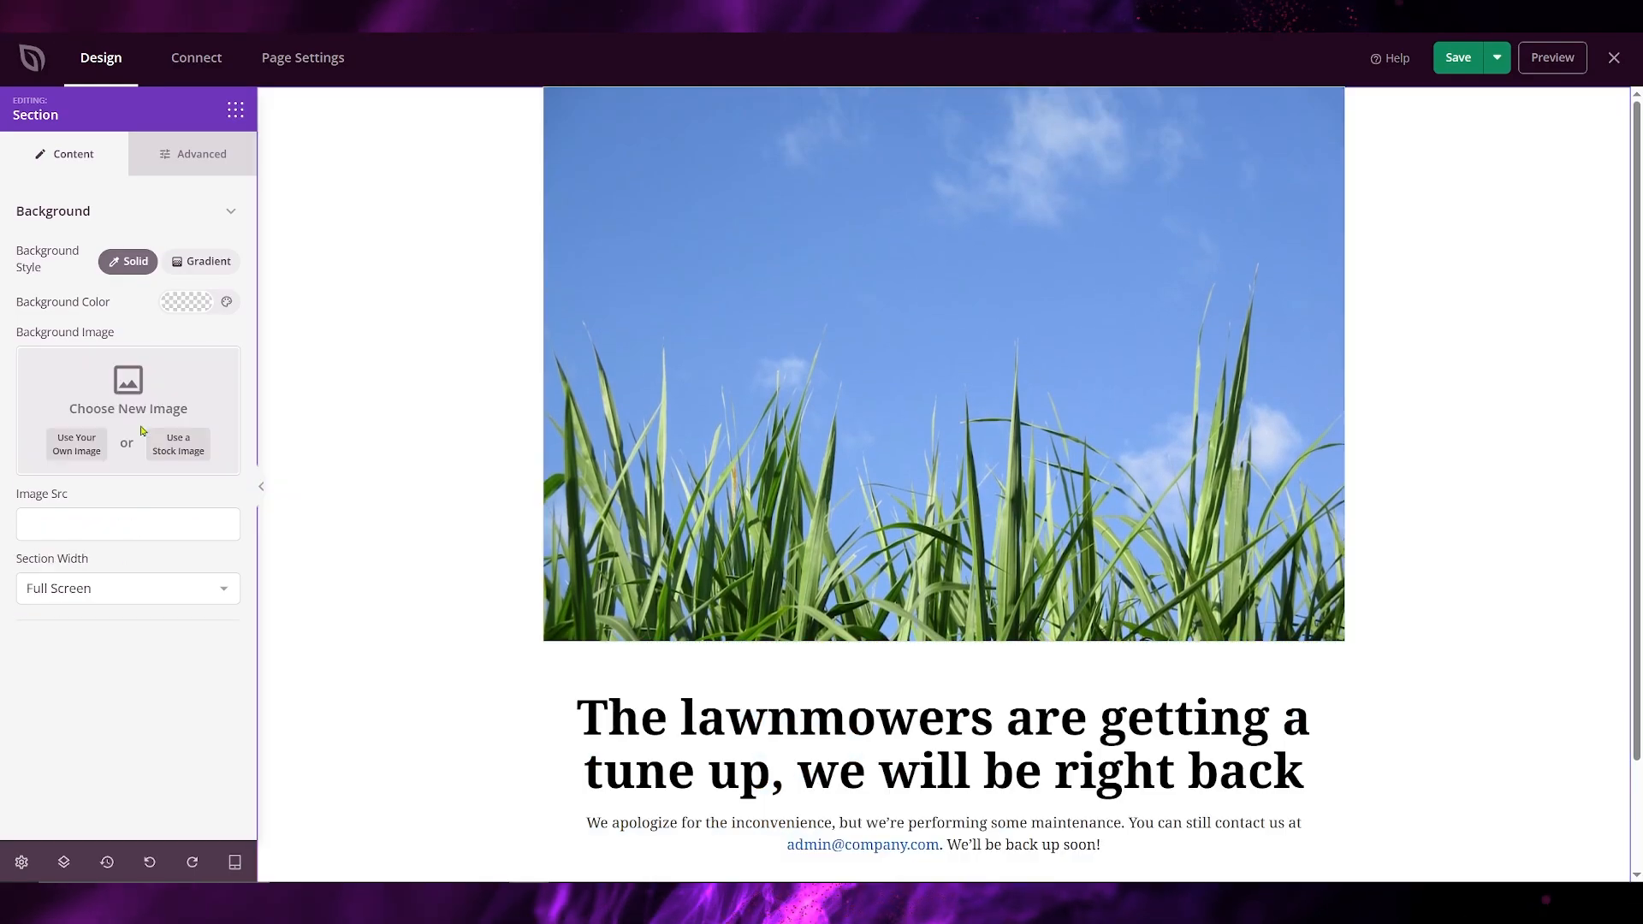
Set the section's background color to the common green #43A047
left_click(204, 309)
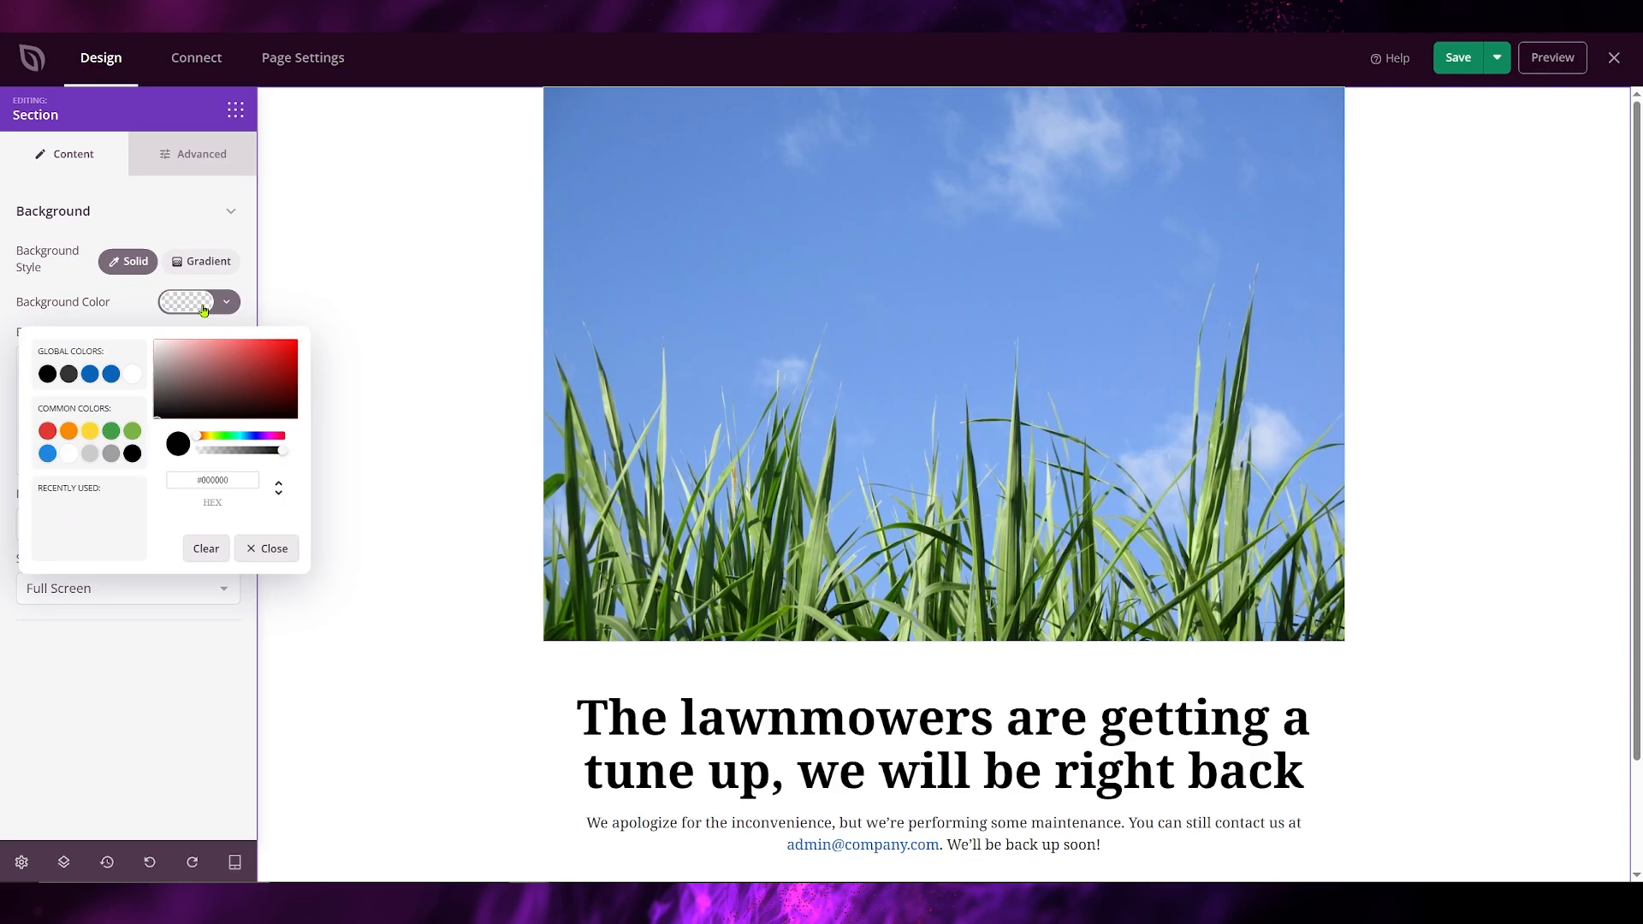
left_click(112, 432)
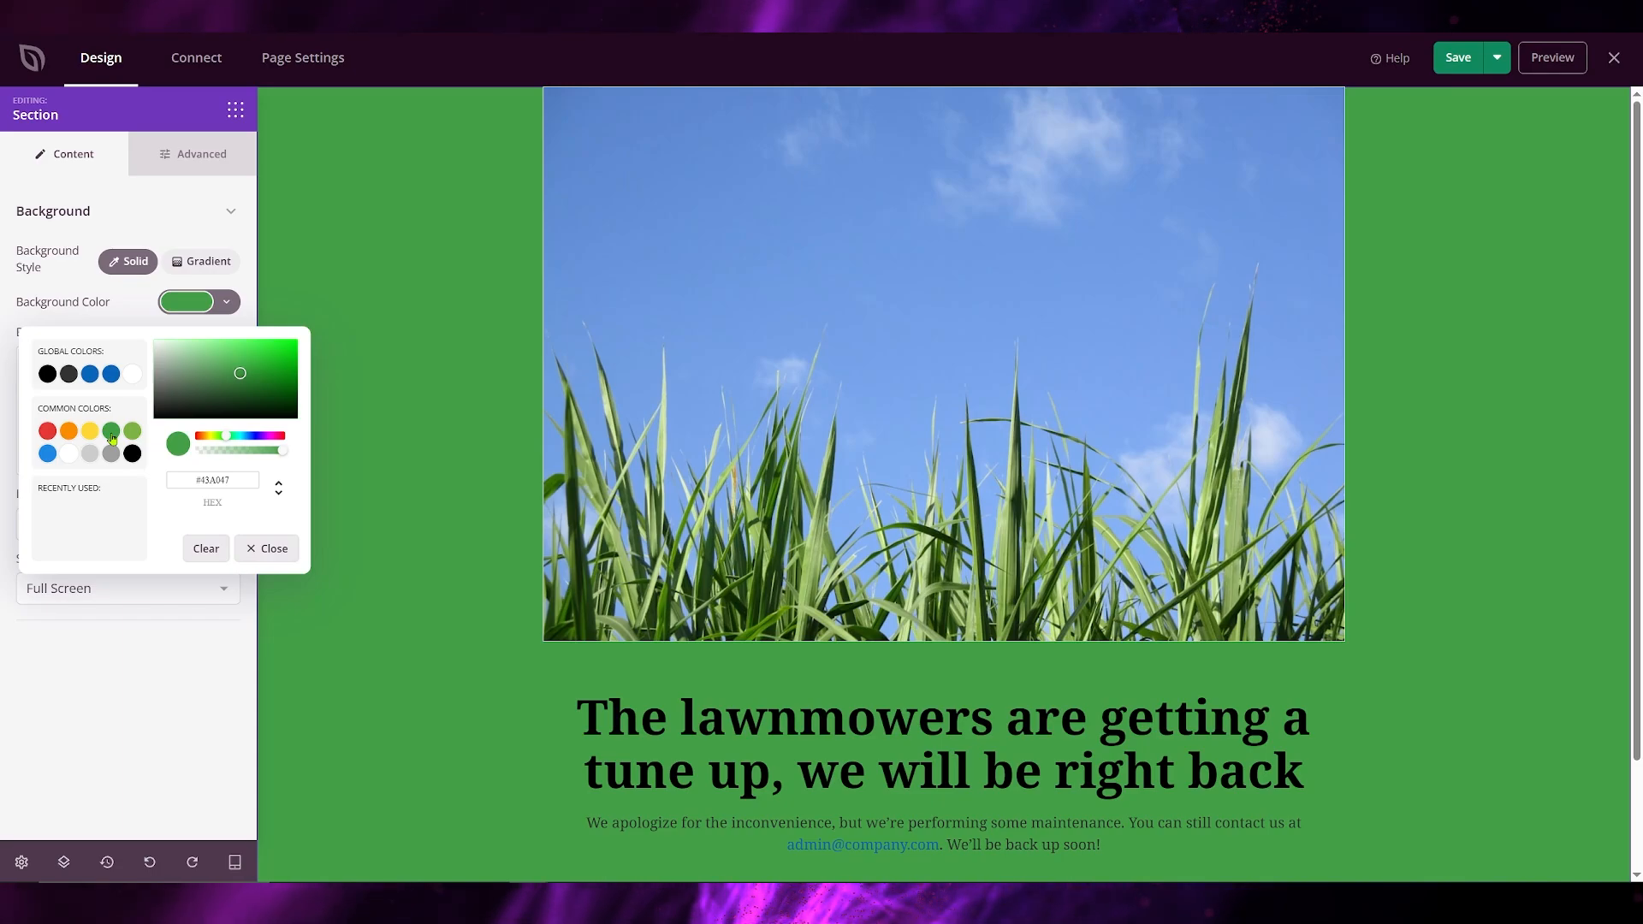
left_click(267, 548)
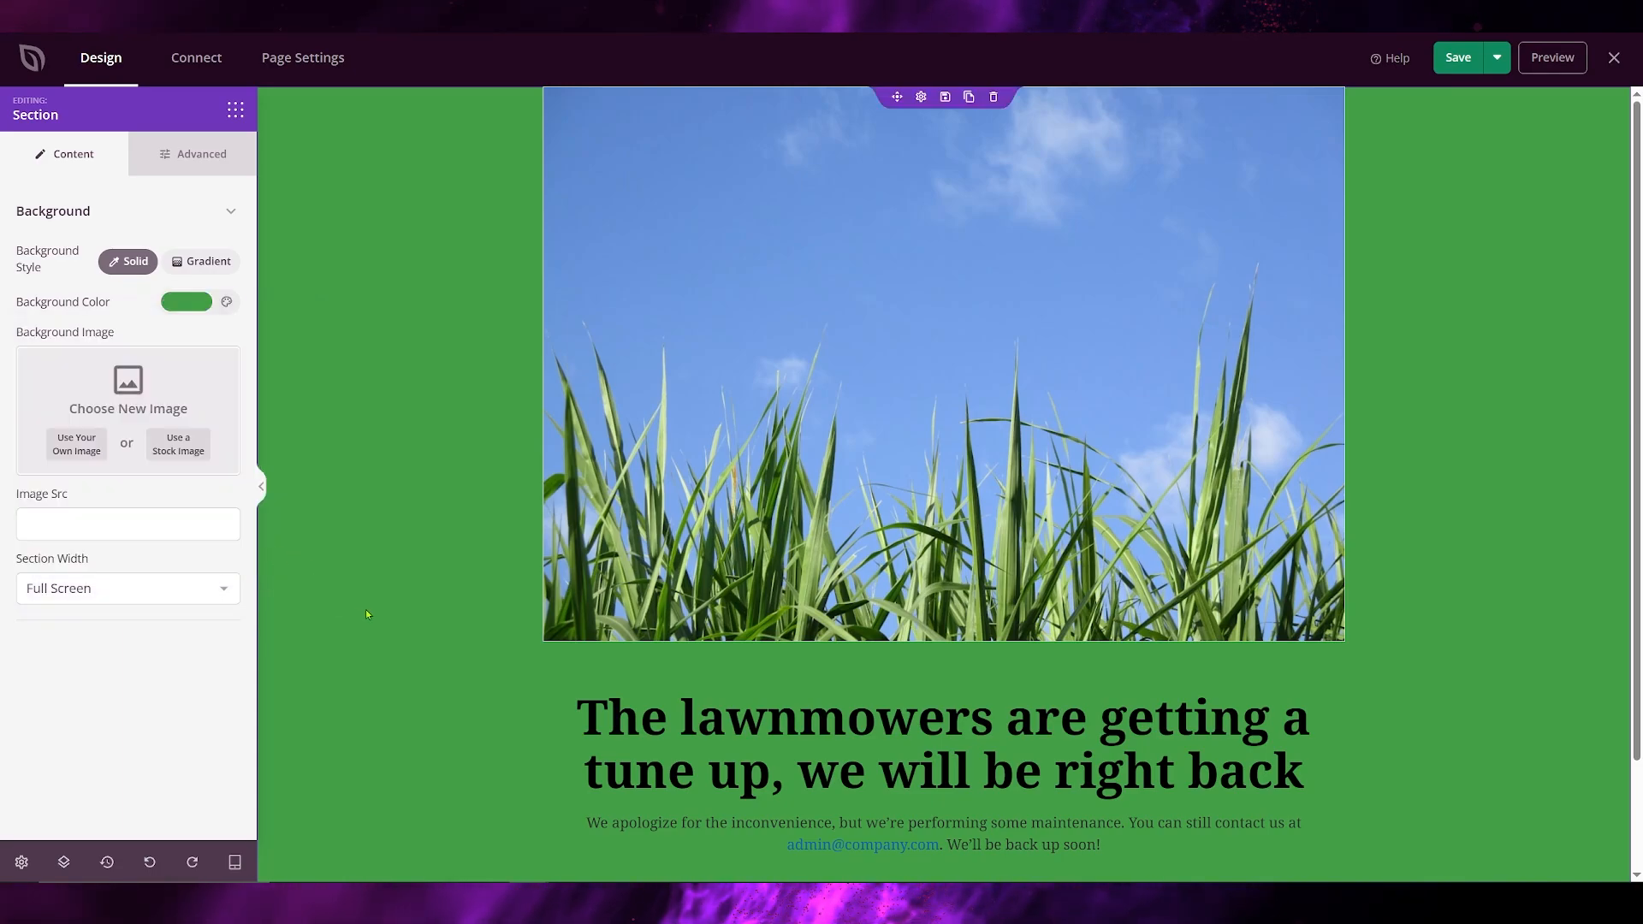
Open the lawnmower headline block's settings for editing
scroll(366, 609, "down", 3)
left_click(963, 649)
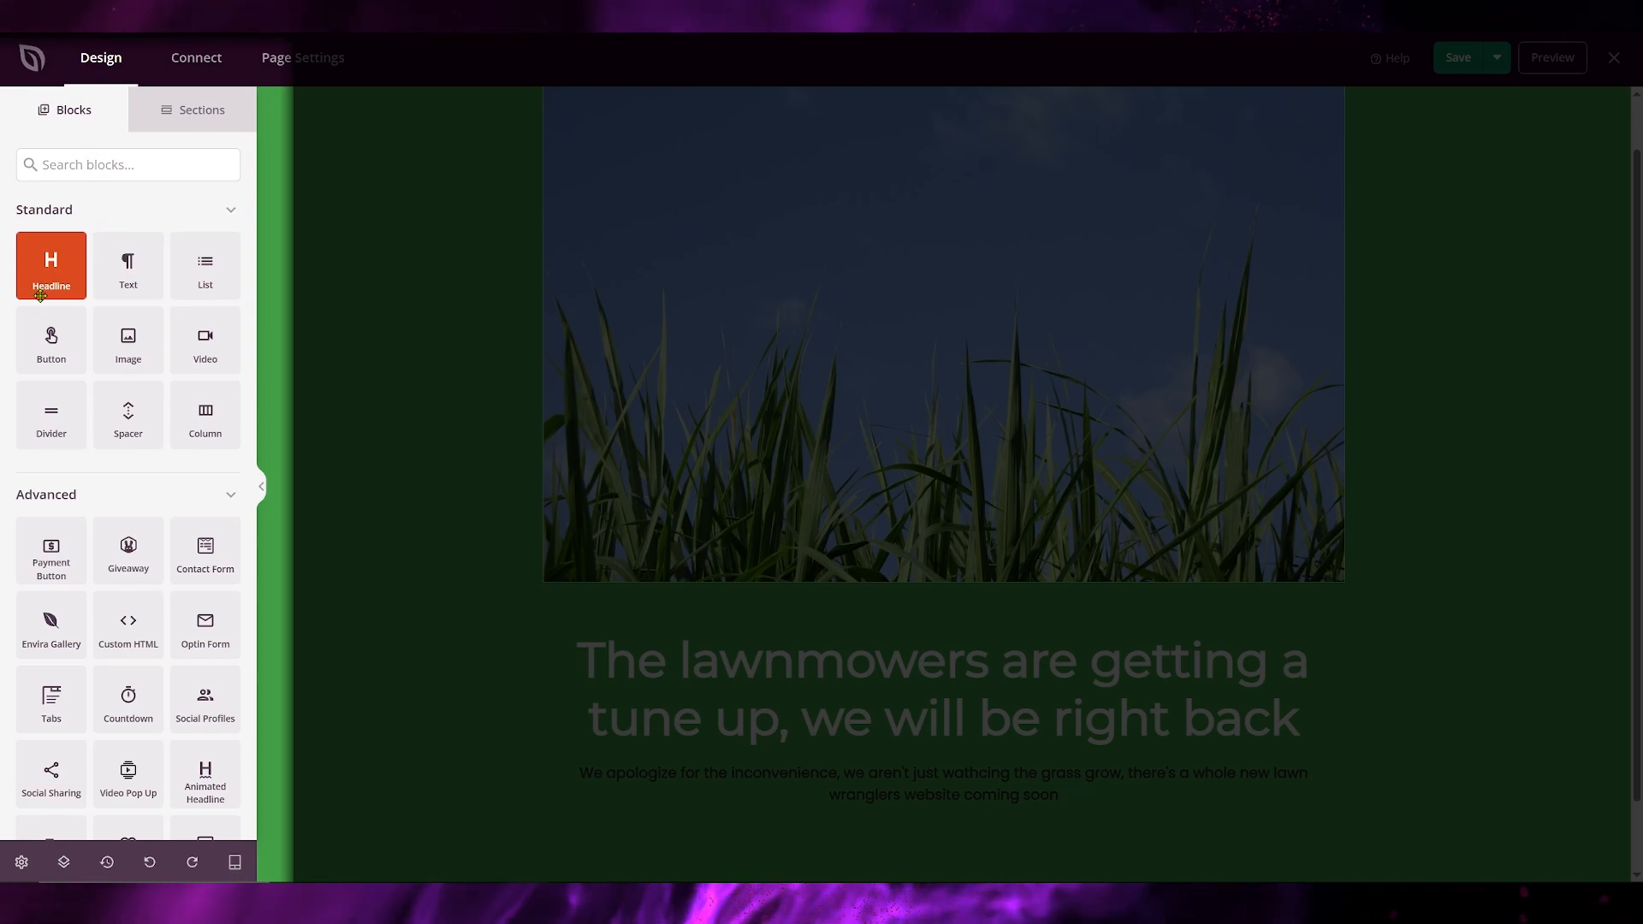
Try a Countdown block between the grass photo and the headline and delete it again
scroll(40, 614, "down", 3)
scroll(40, 614, "down", 1)
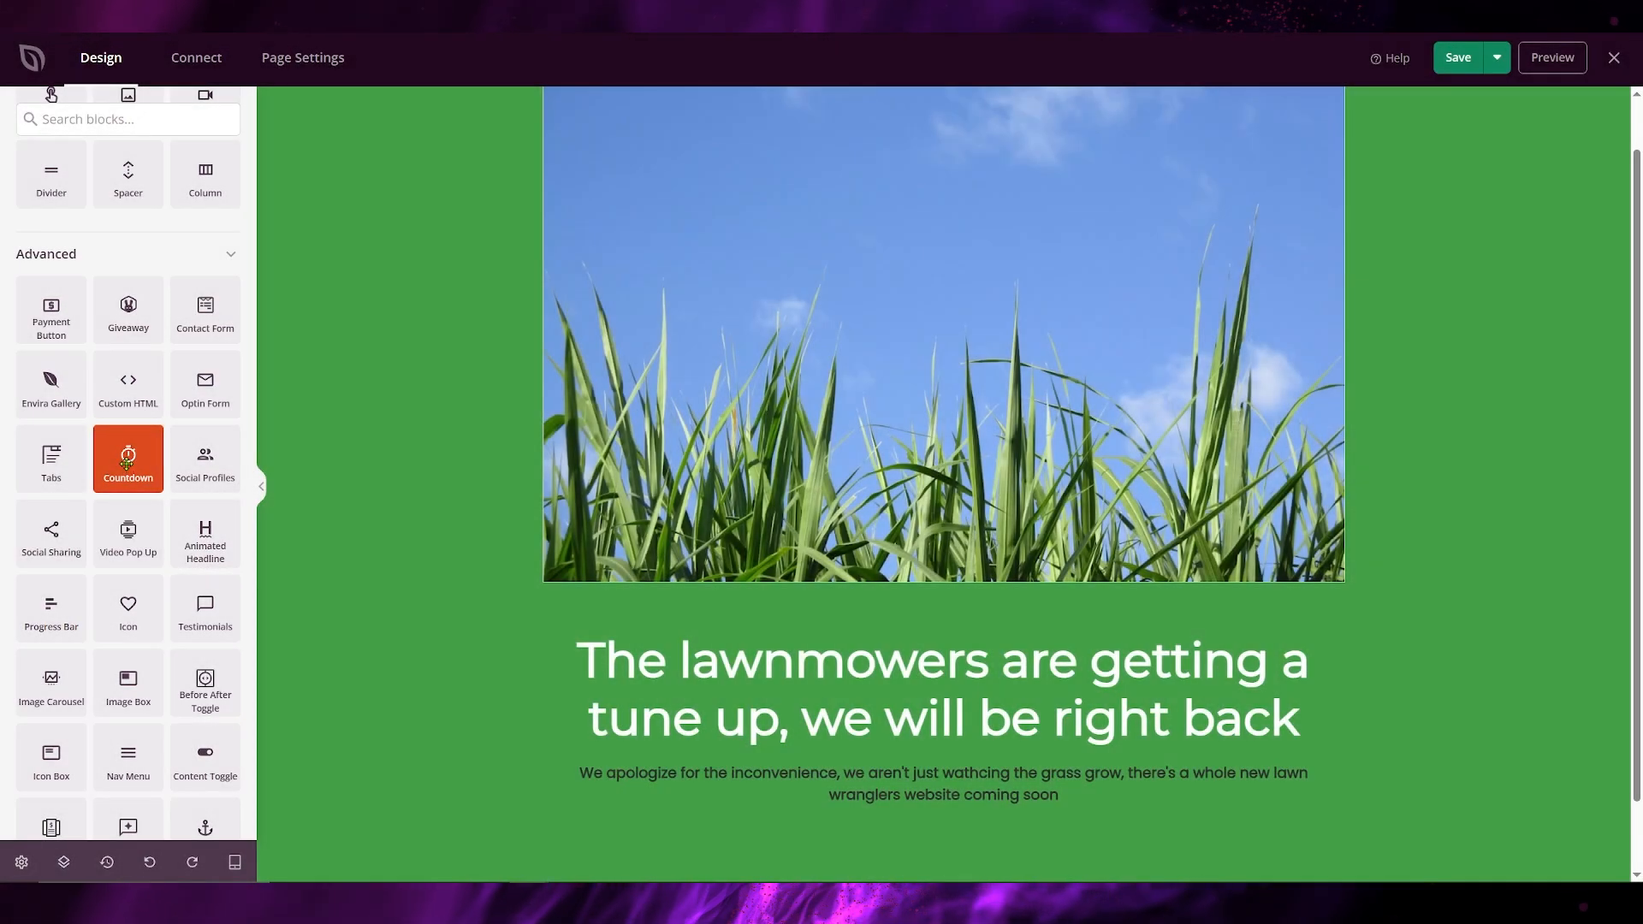
left_click_drag(128, 462, 1009, 635)
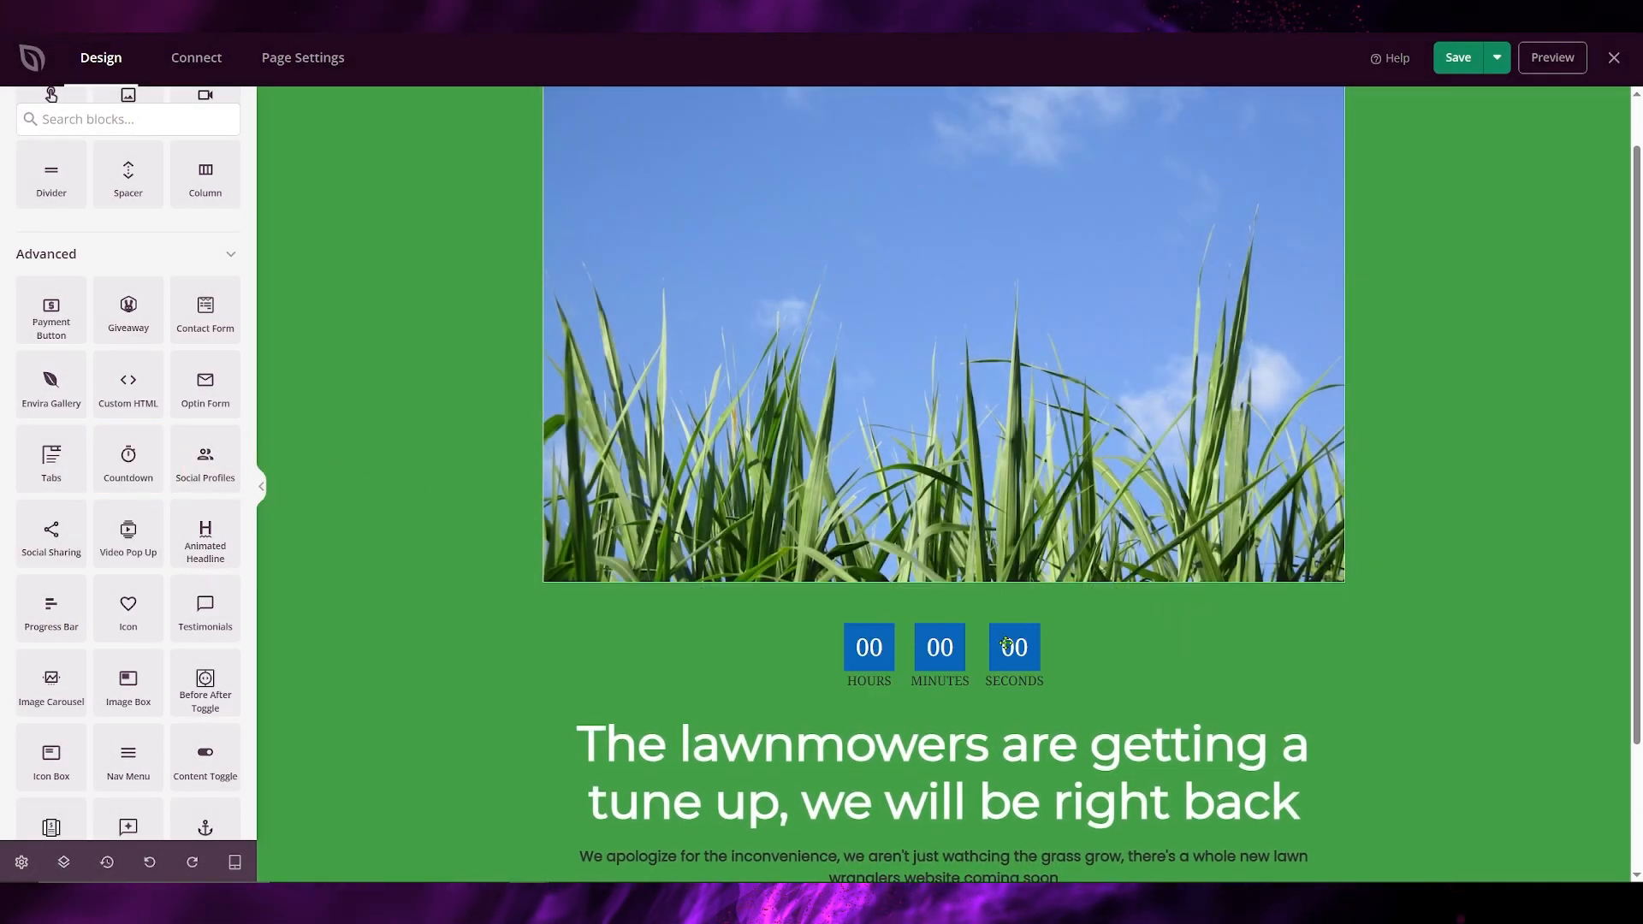
scroll(1131, 725, "down", 1)
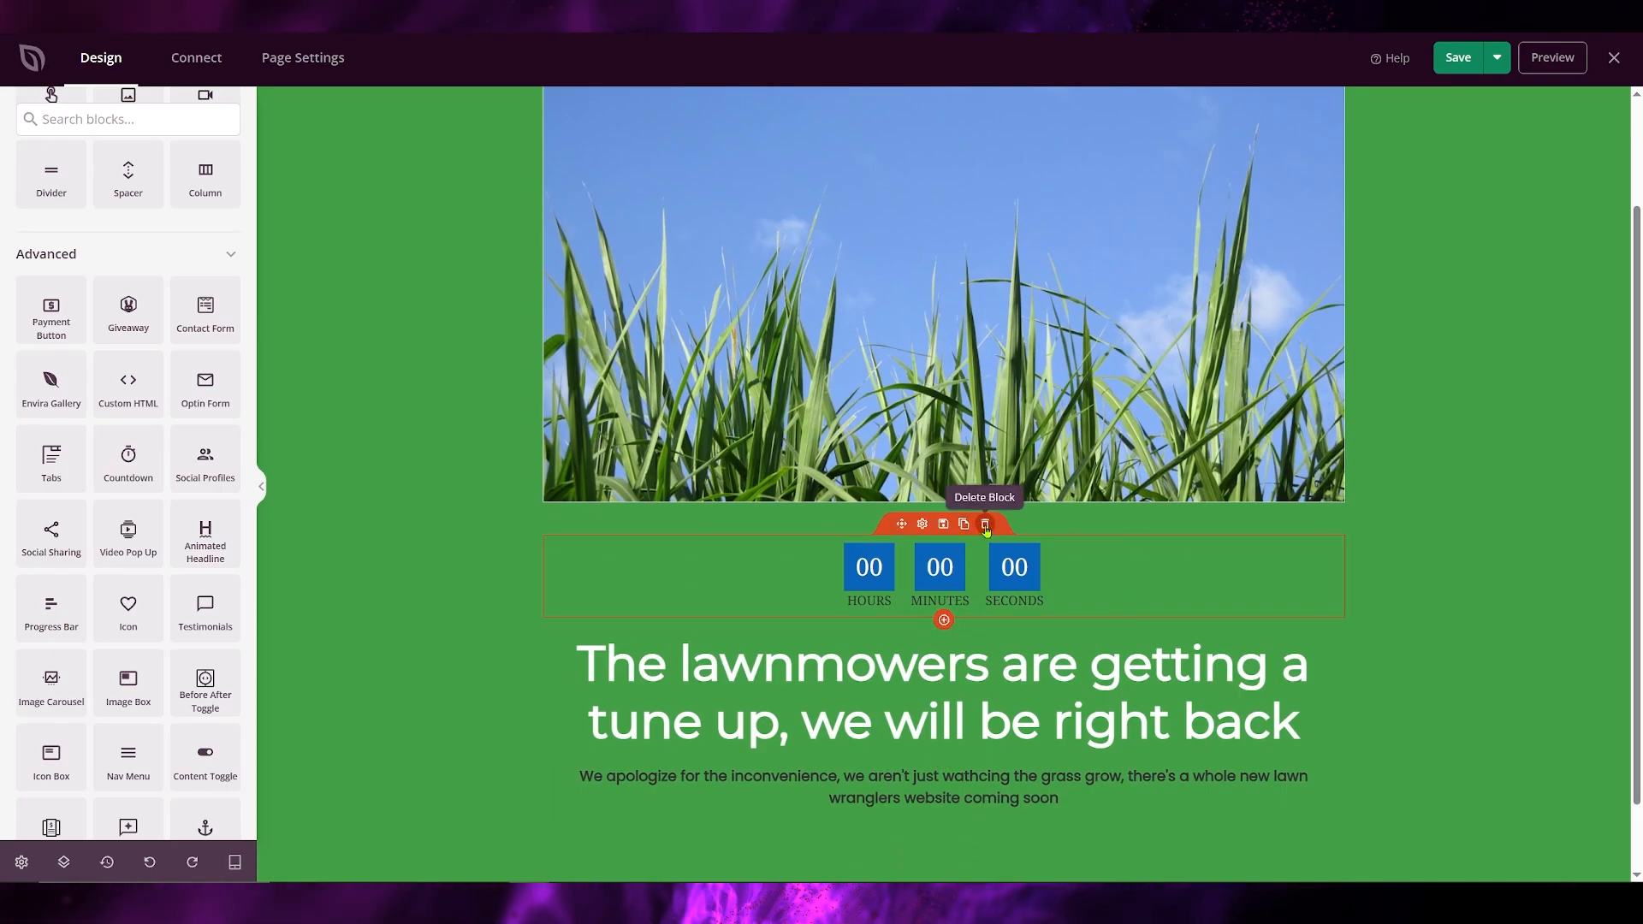
left_click(986, 526)
left_click(758, 474)
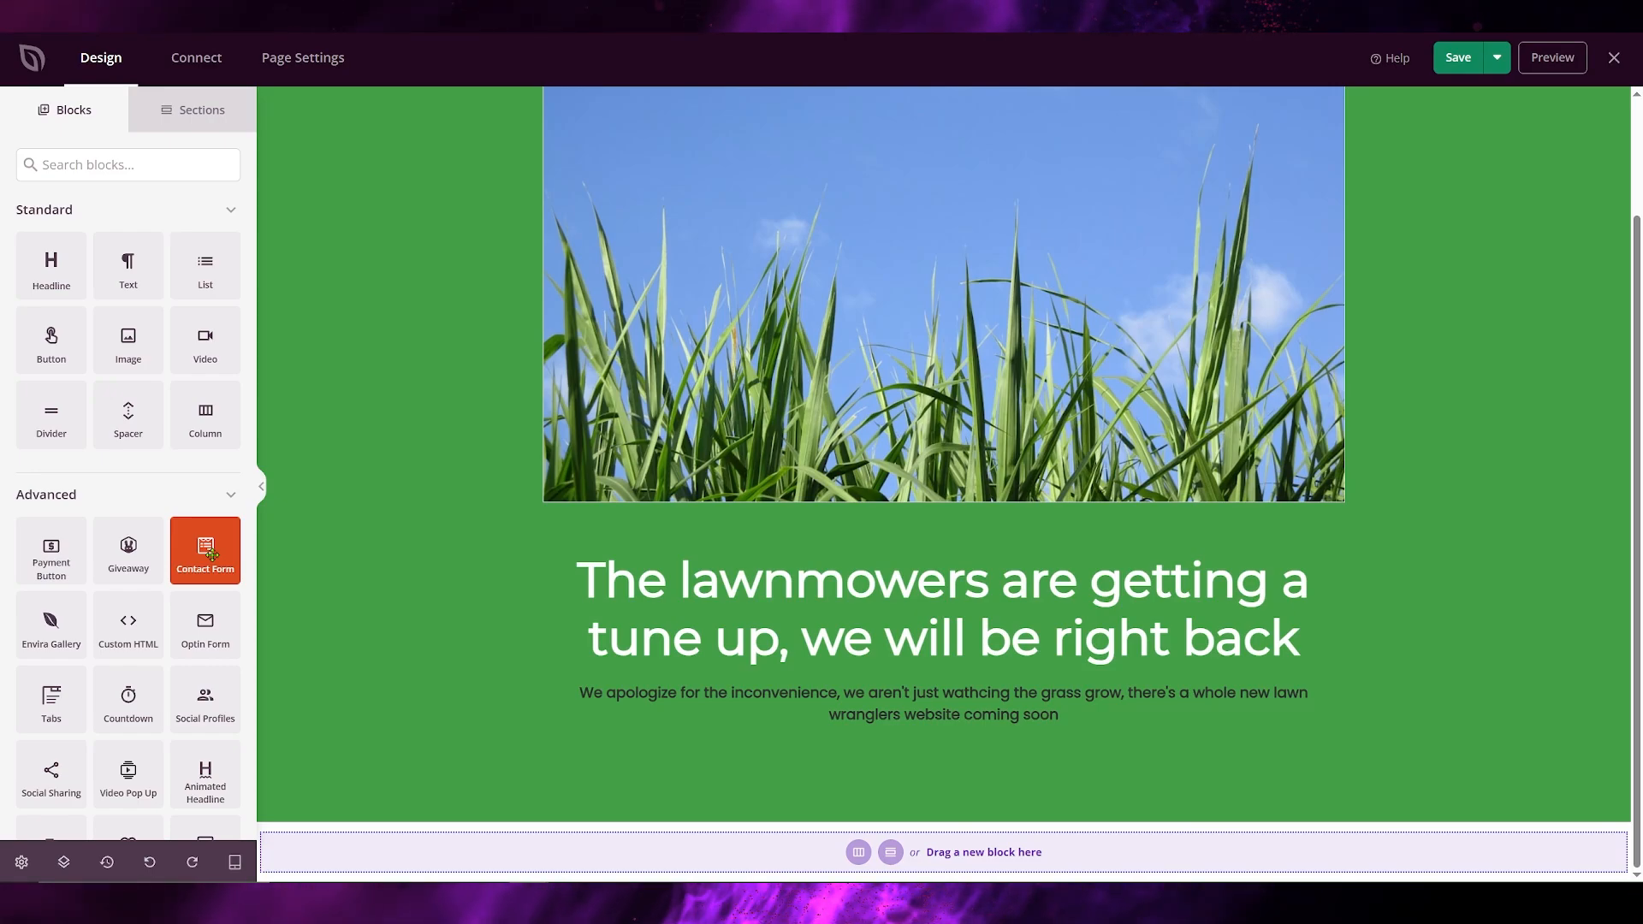
Add a Contact Form block below the apology text and have it use the Simple Contact Form
left_click_drag(212, 554, 971, 770)
scroll(962, 774, "down", 1)
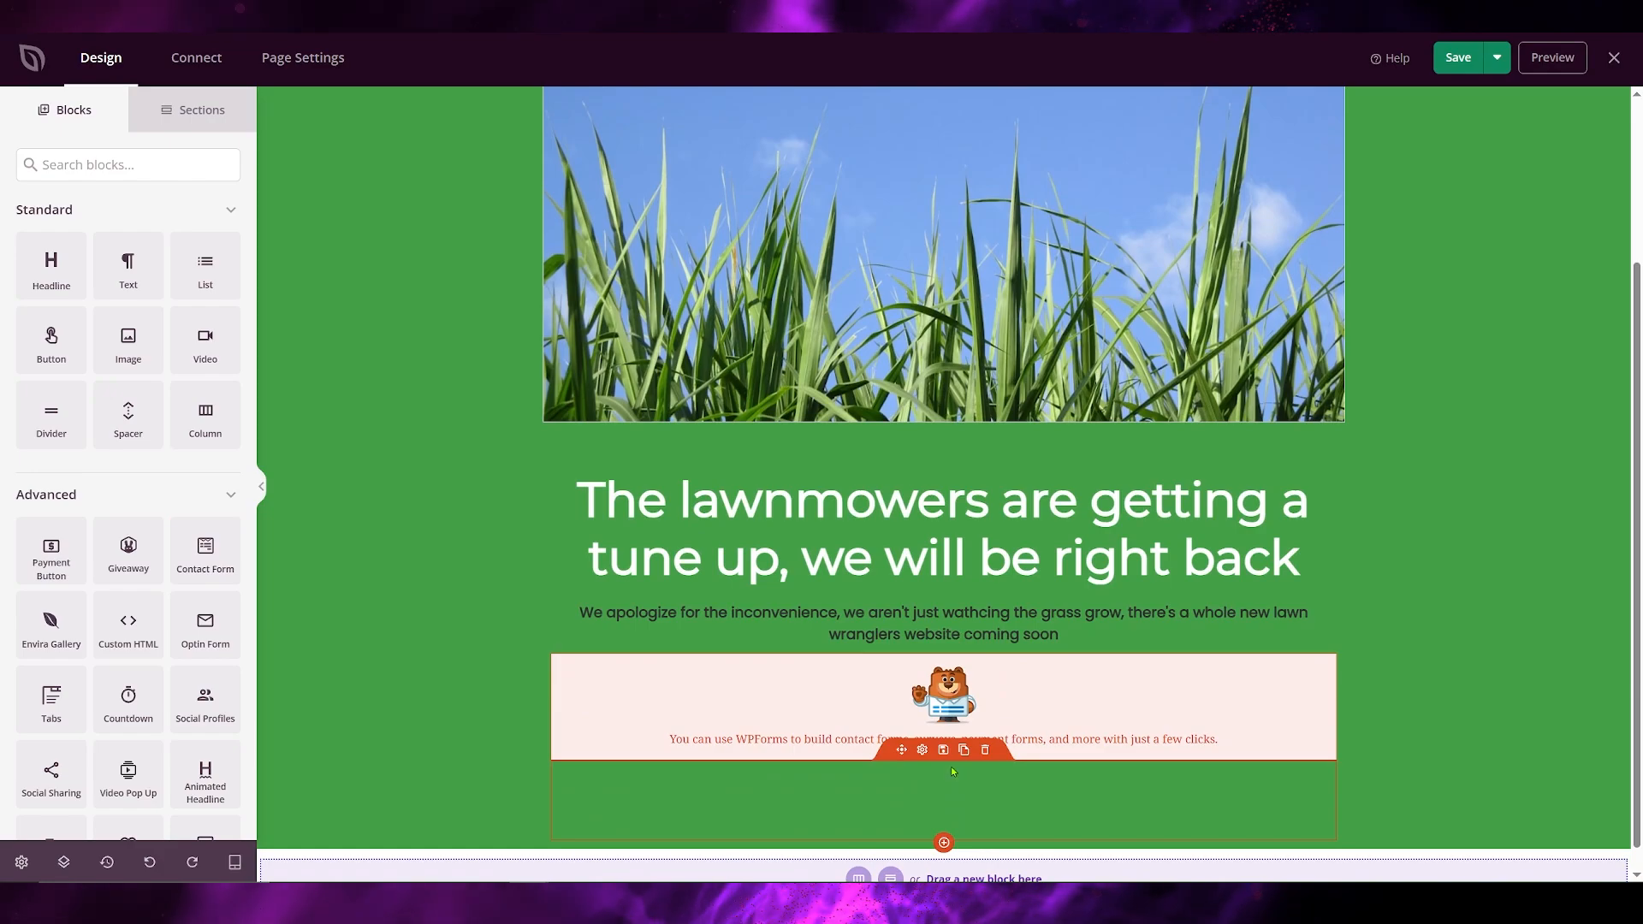
left_click(926, 691)
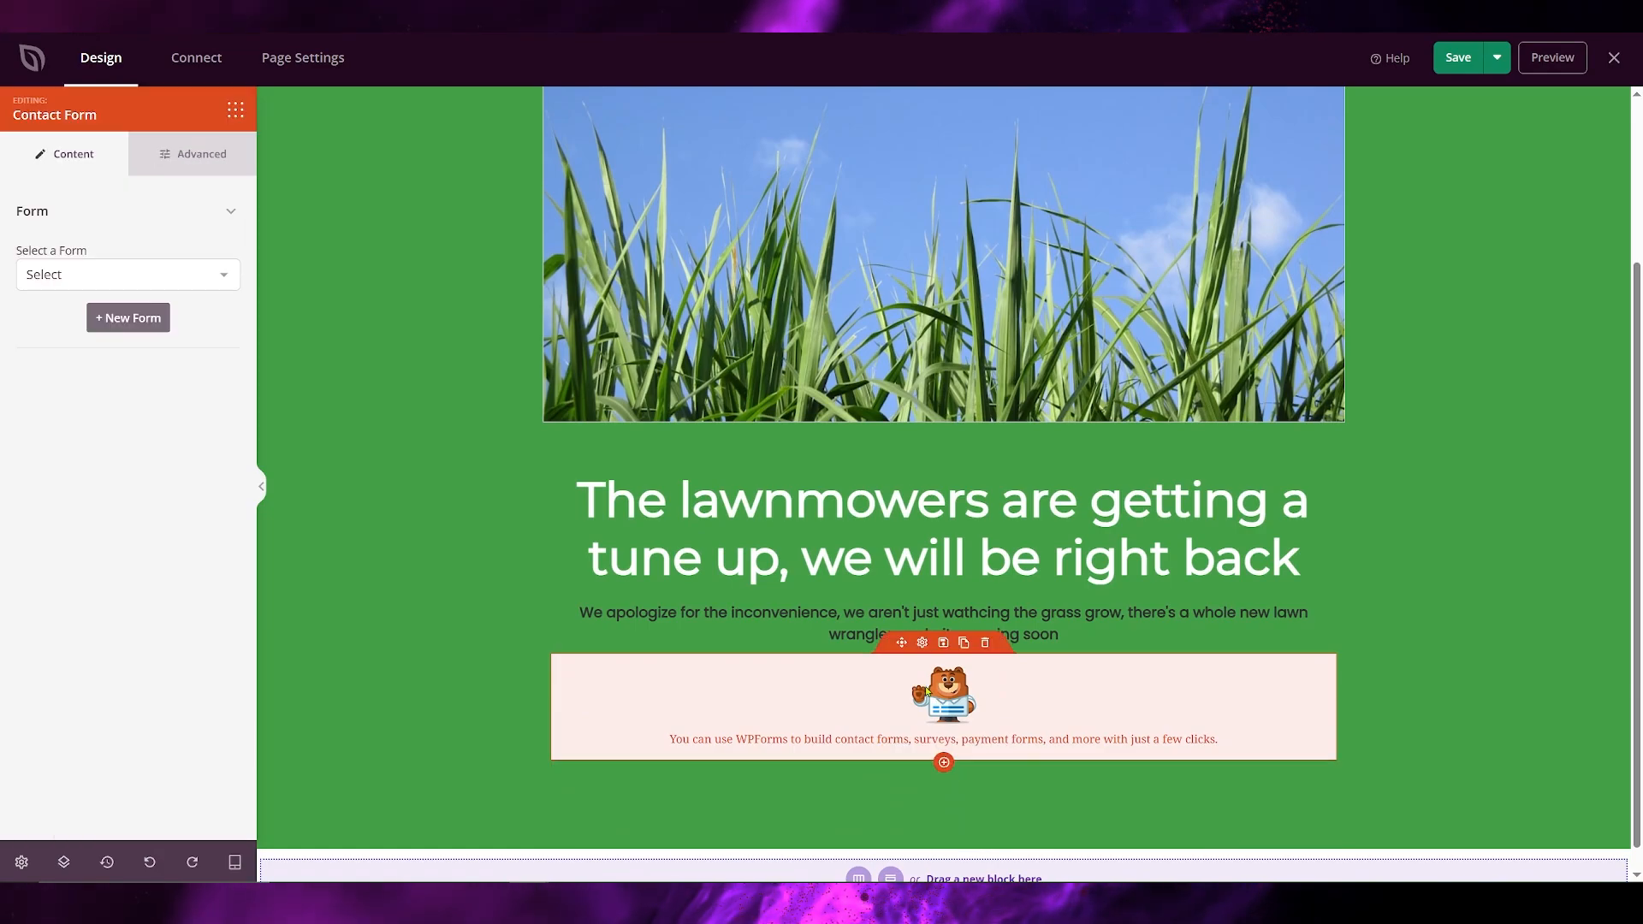
left_click(125, 276)
left_click(110, 329)
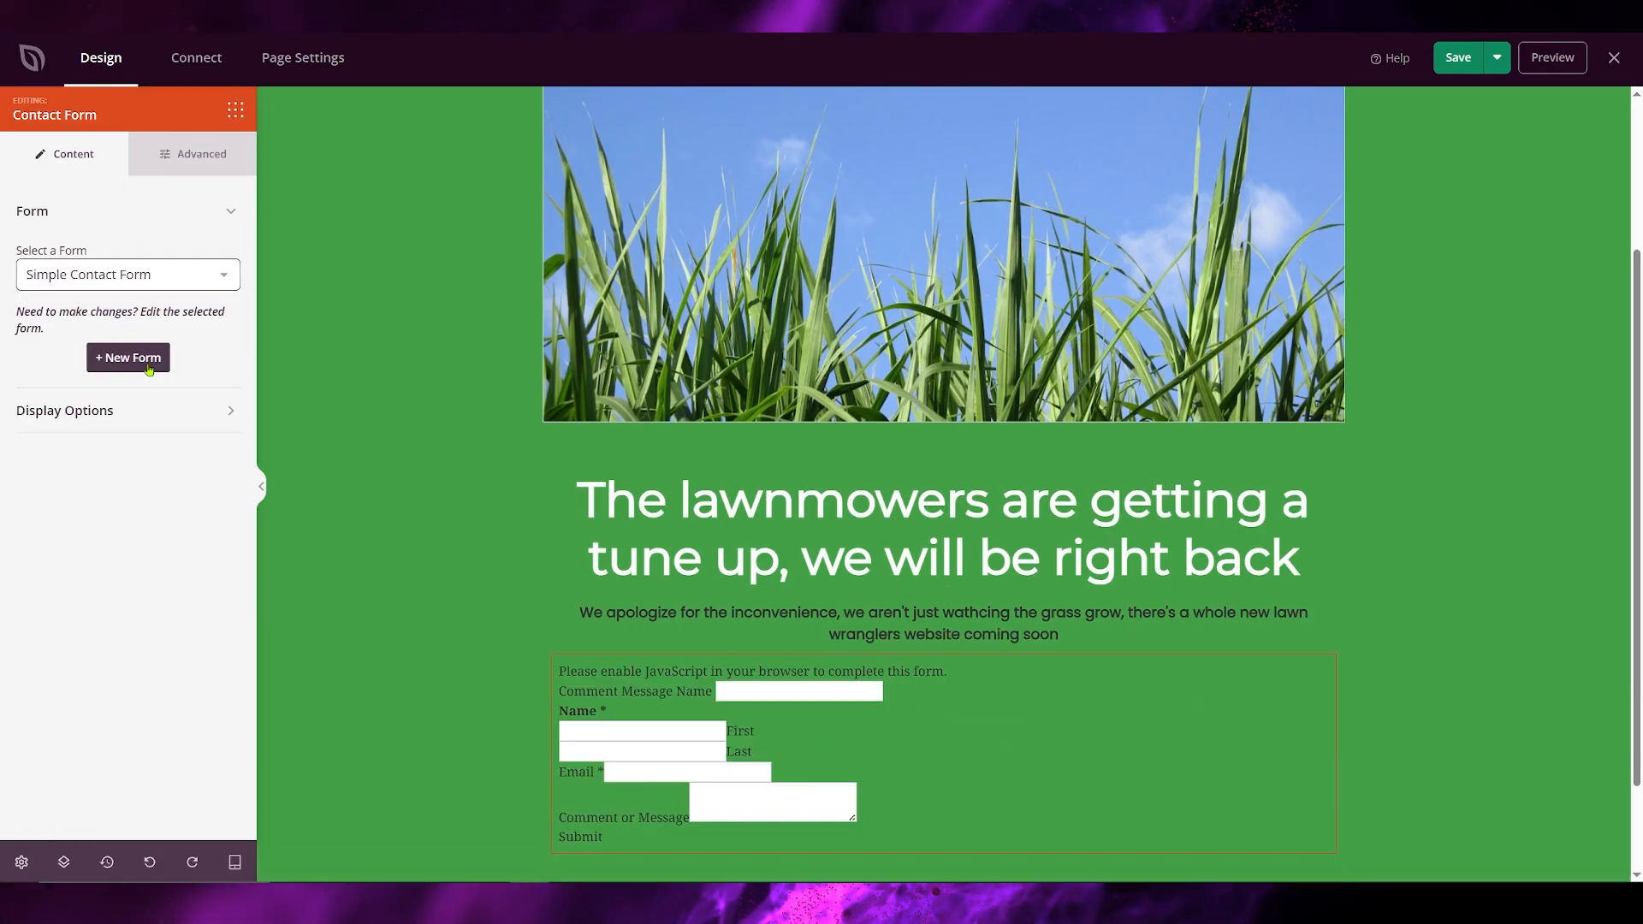
scroll(480, 665, "down", 1)
scroll(480, 665, "down", 3)
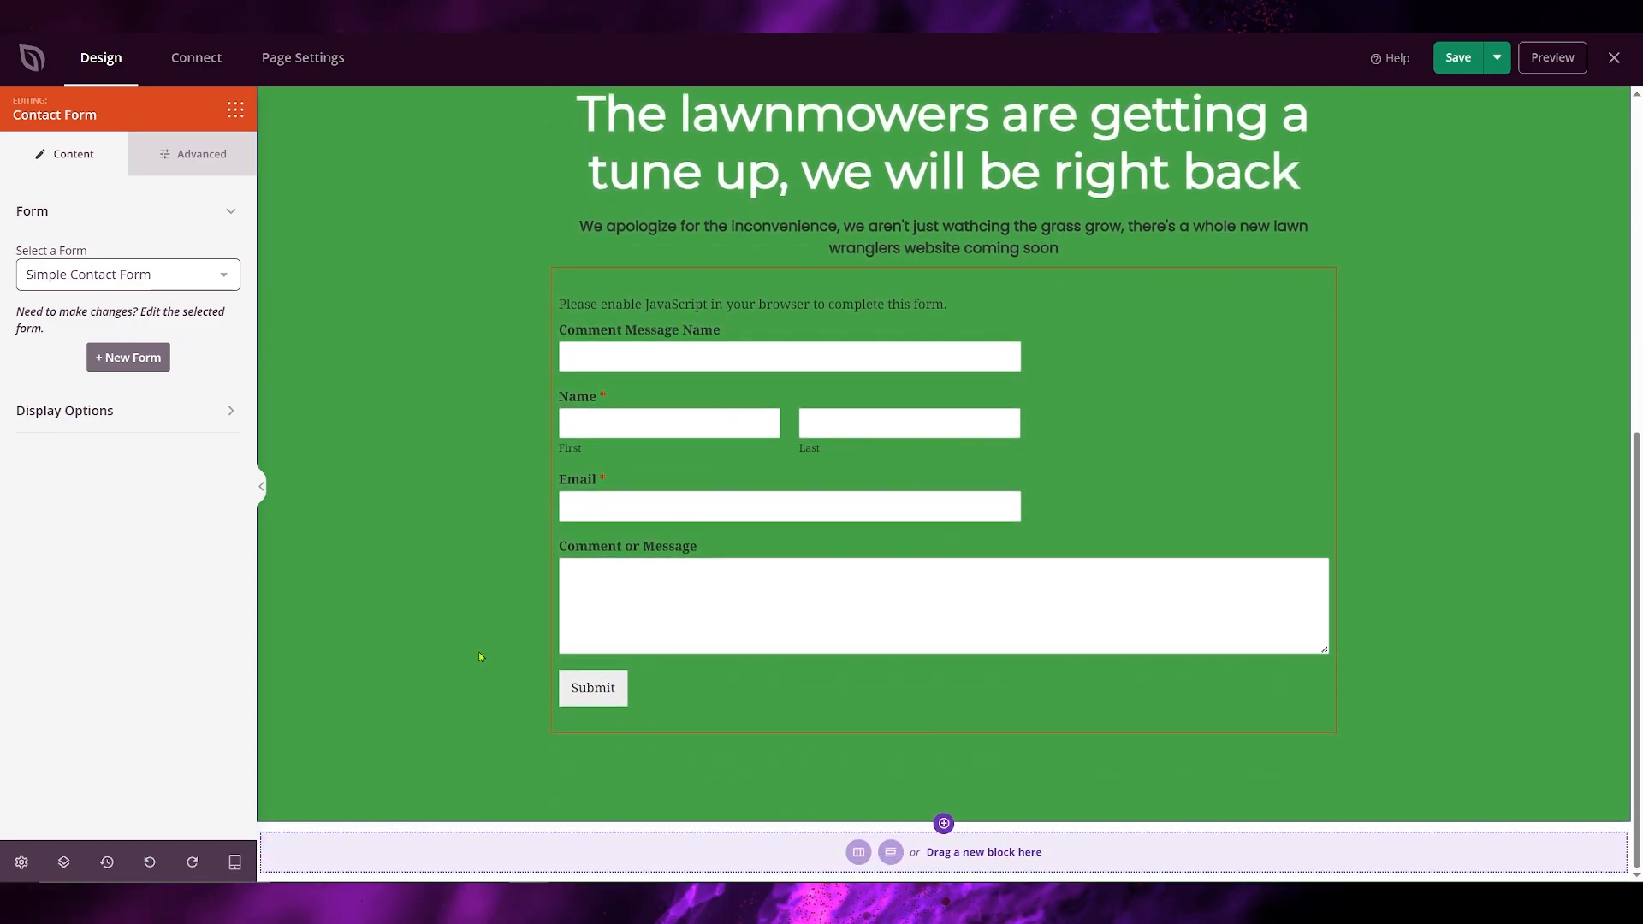
Delete the contact form block from below the apology text
scroll(480, 656, "up", 1)
scroll(480, 656, "up", 1)
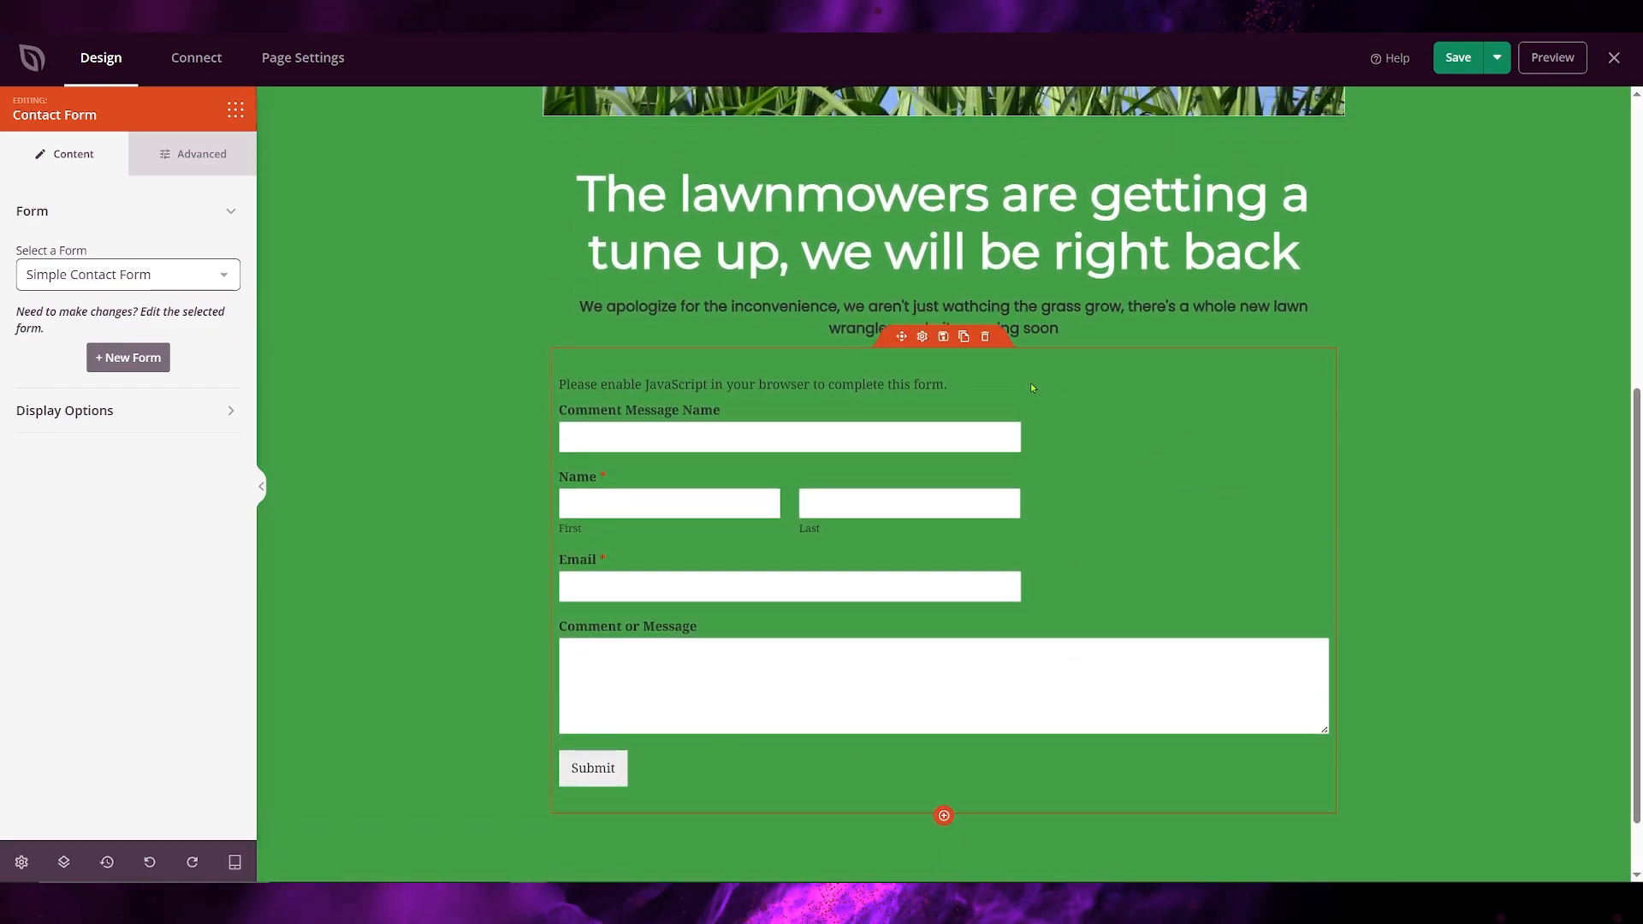
left_click(985, 337)
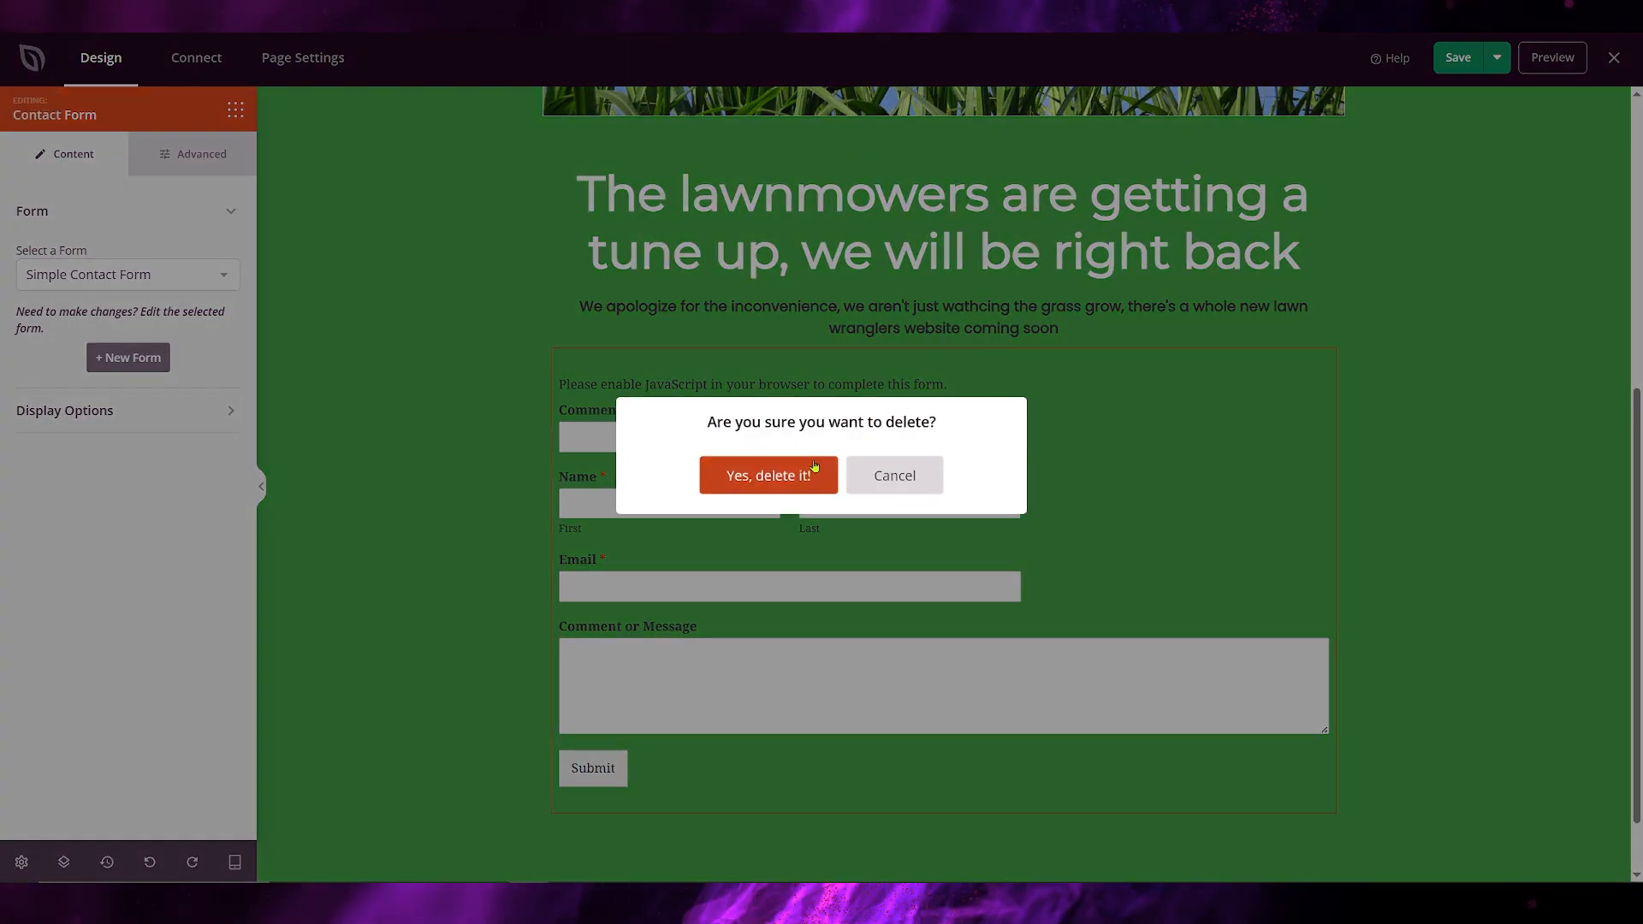
left_click(779, 473)
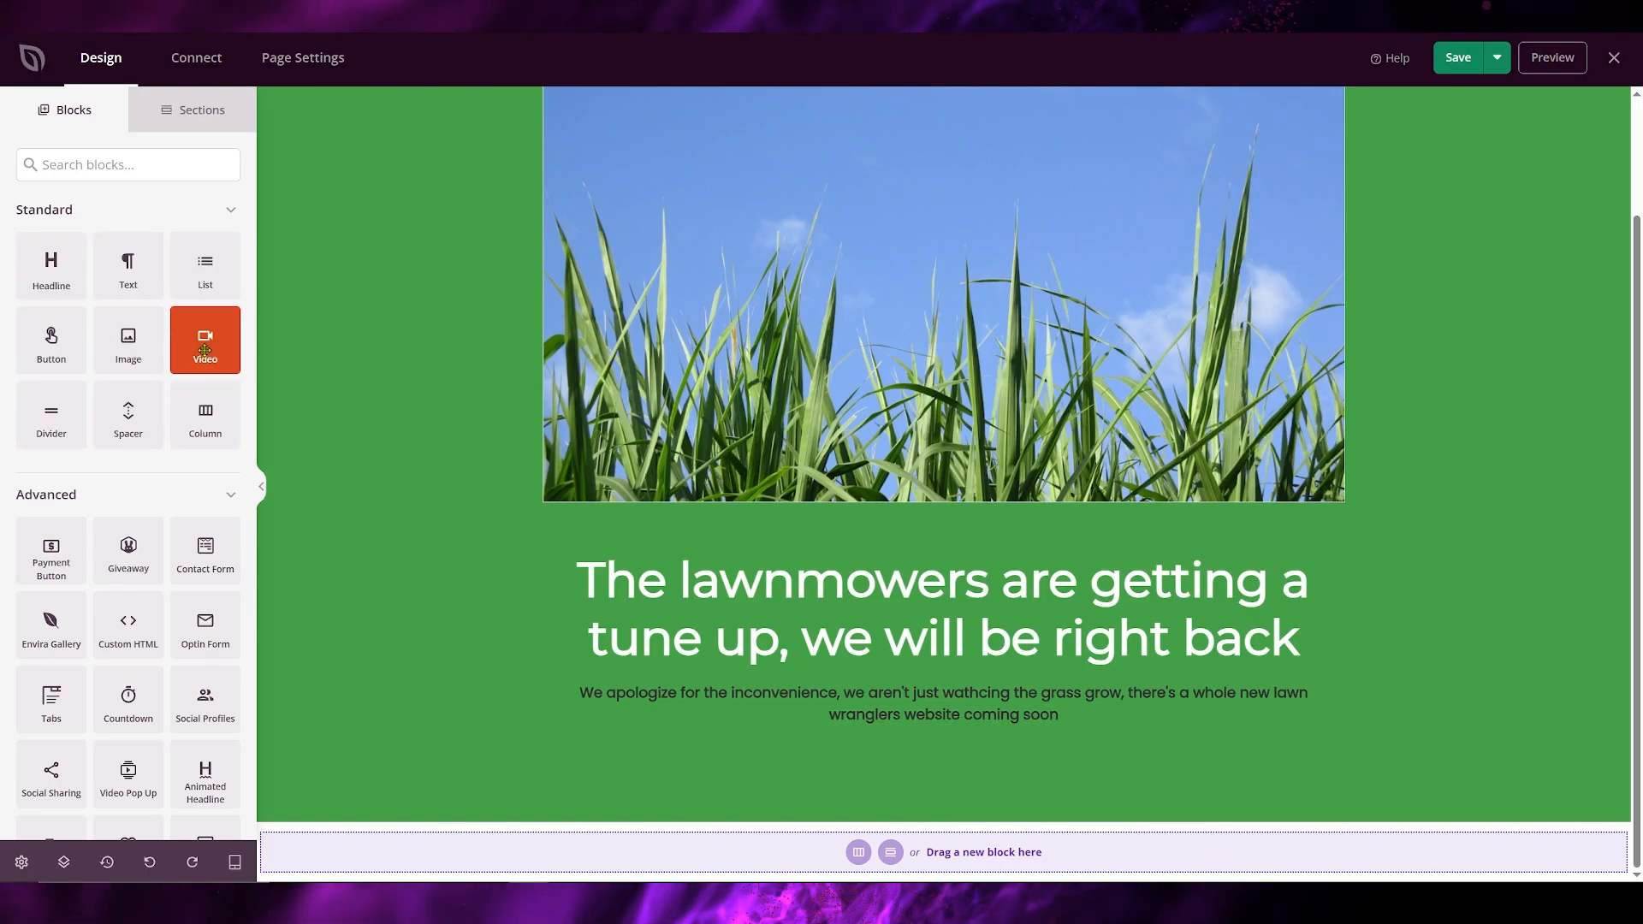
Add a Video block below the apology text and look over the whole page with it
left_click_drag(206, 350, 950, 755)
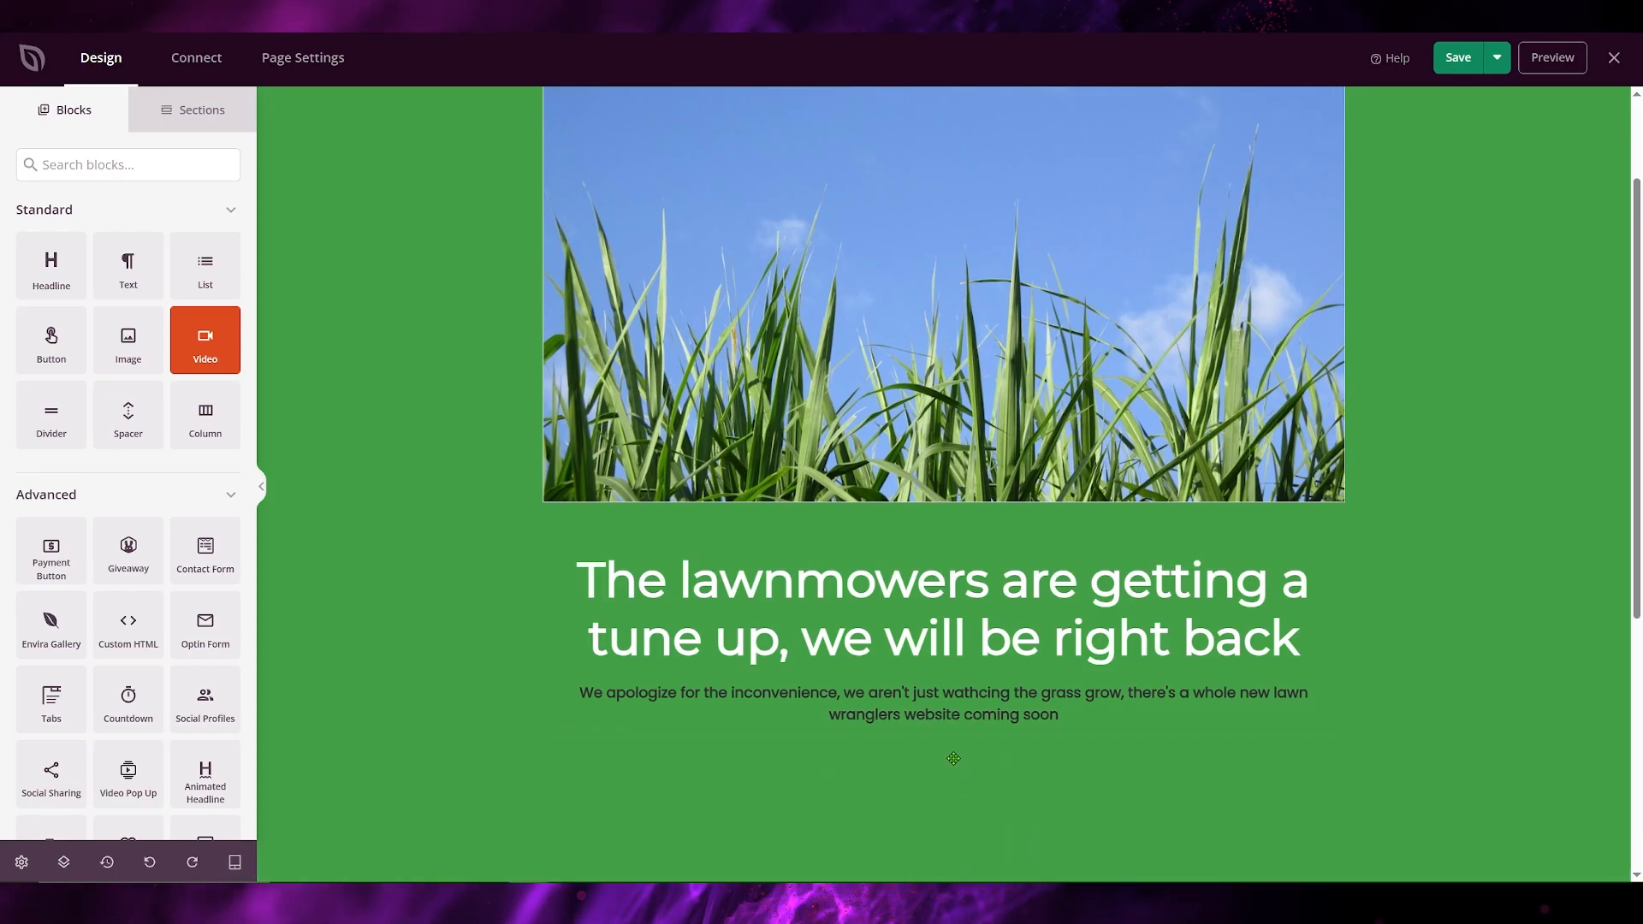
scroll(622, 699, "down", 3)
scroll(484, 656, "down", 2)
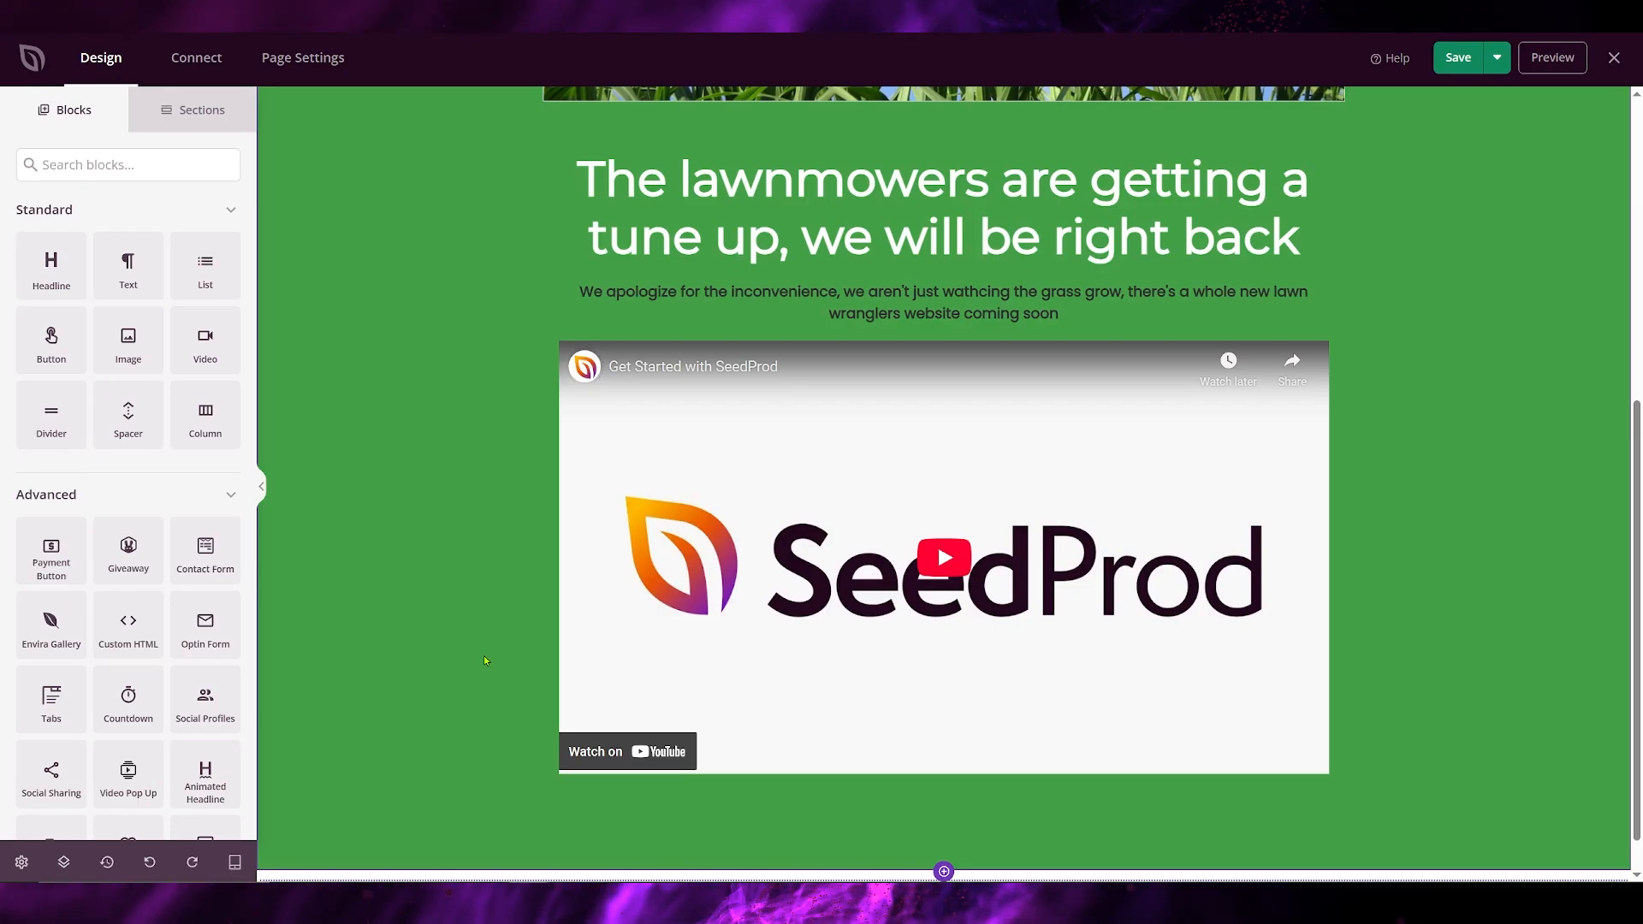
scroll(481, 646, "up", 1)
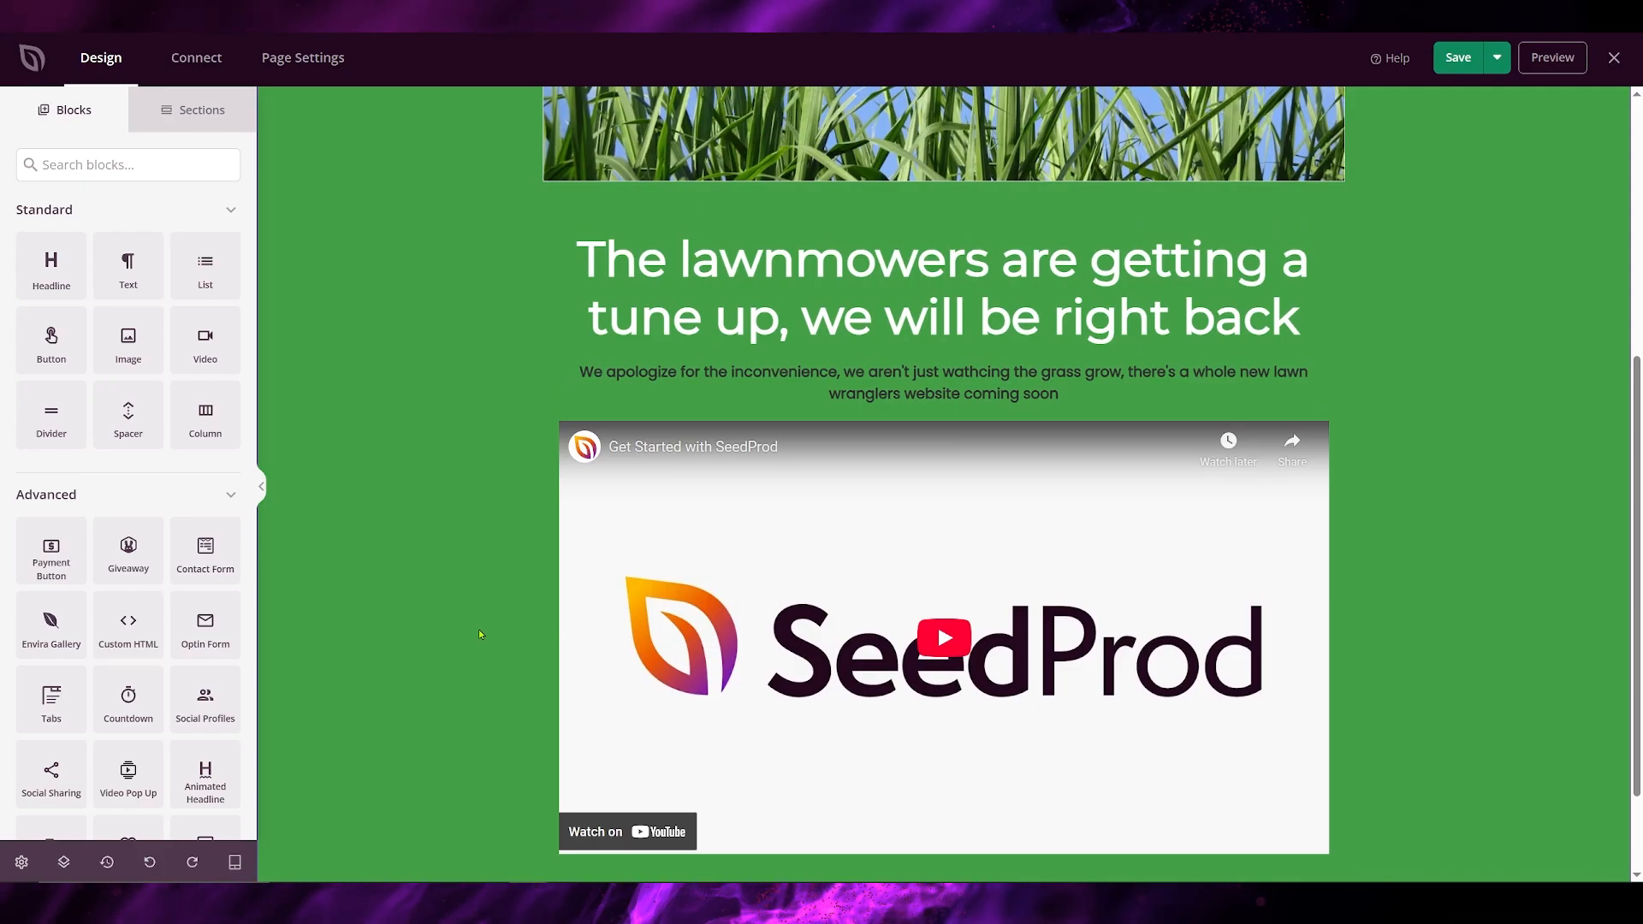
scroll(480, 633, "up", 4)
scroll(480, 627, "up", 2)
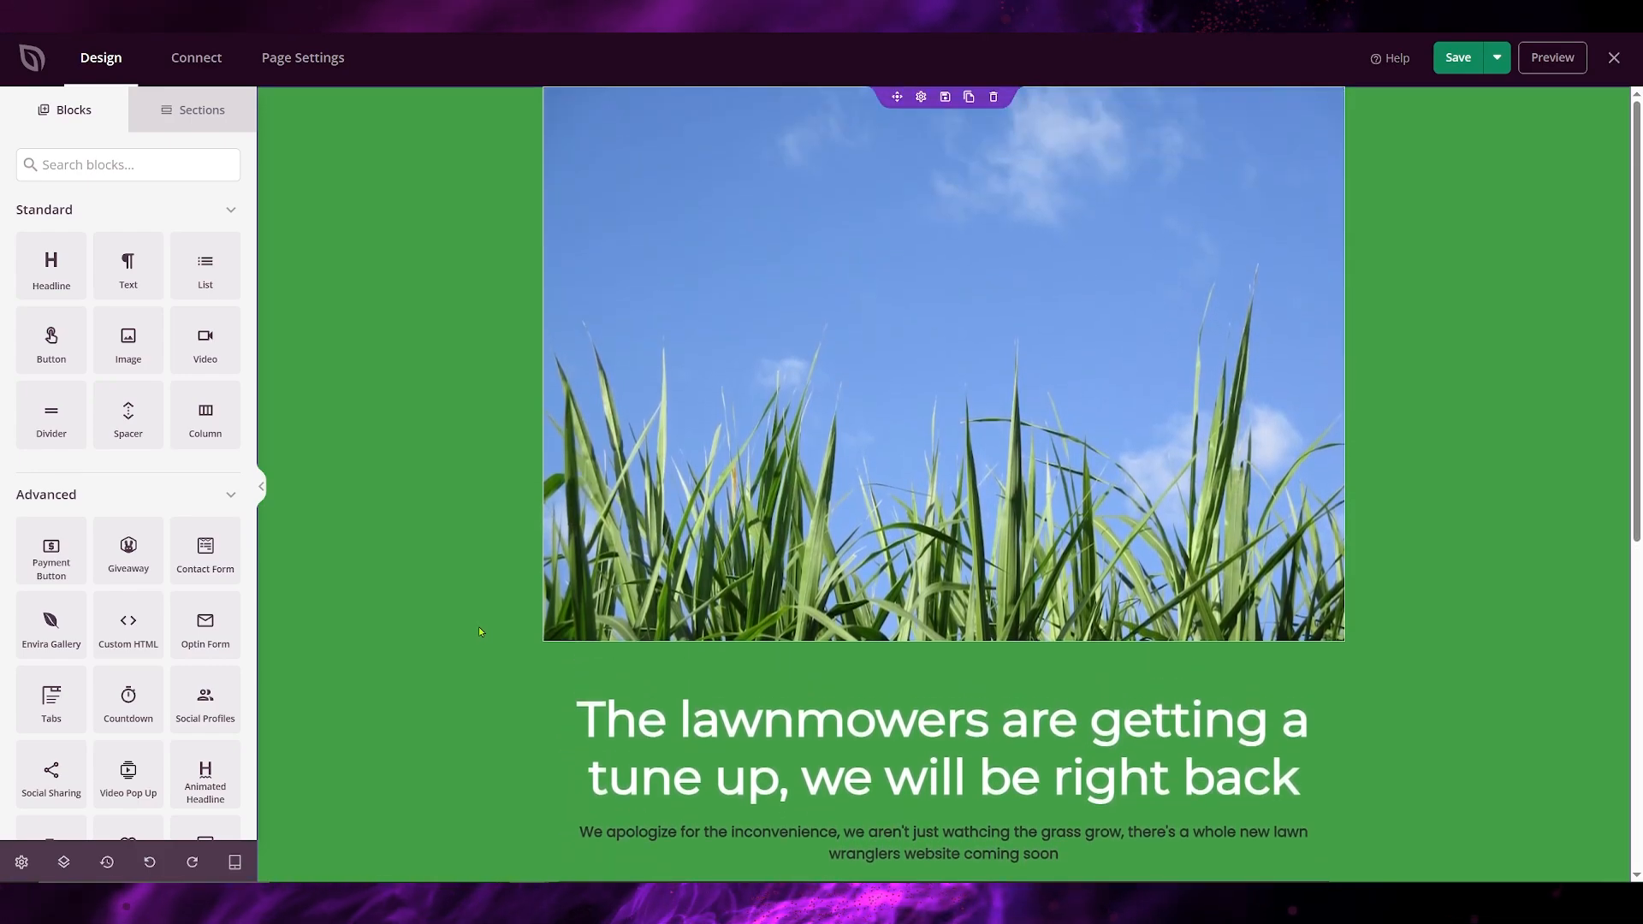
scroll(479, 628, "down", 6)
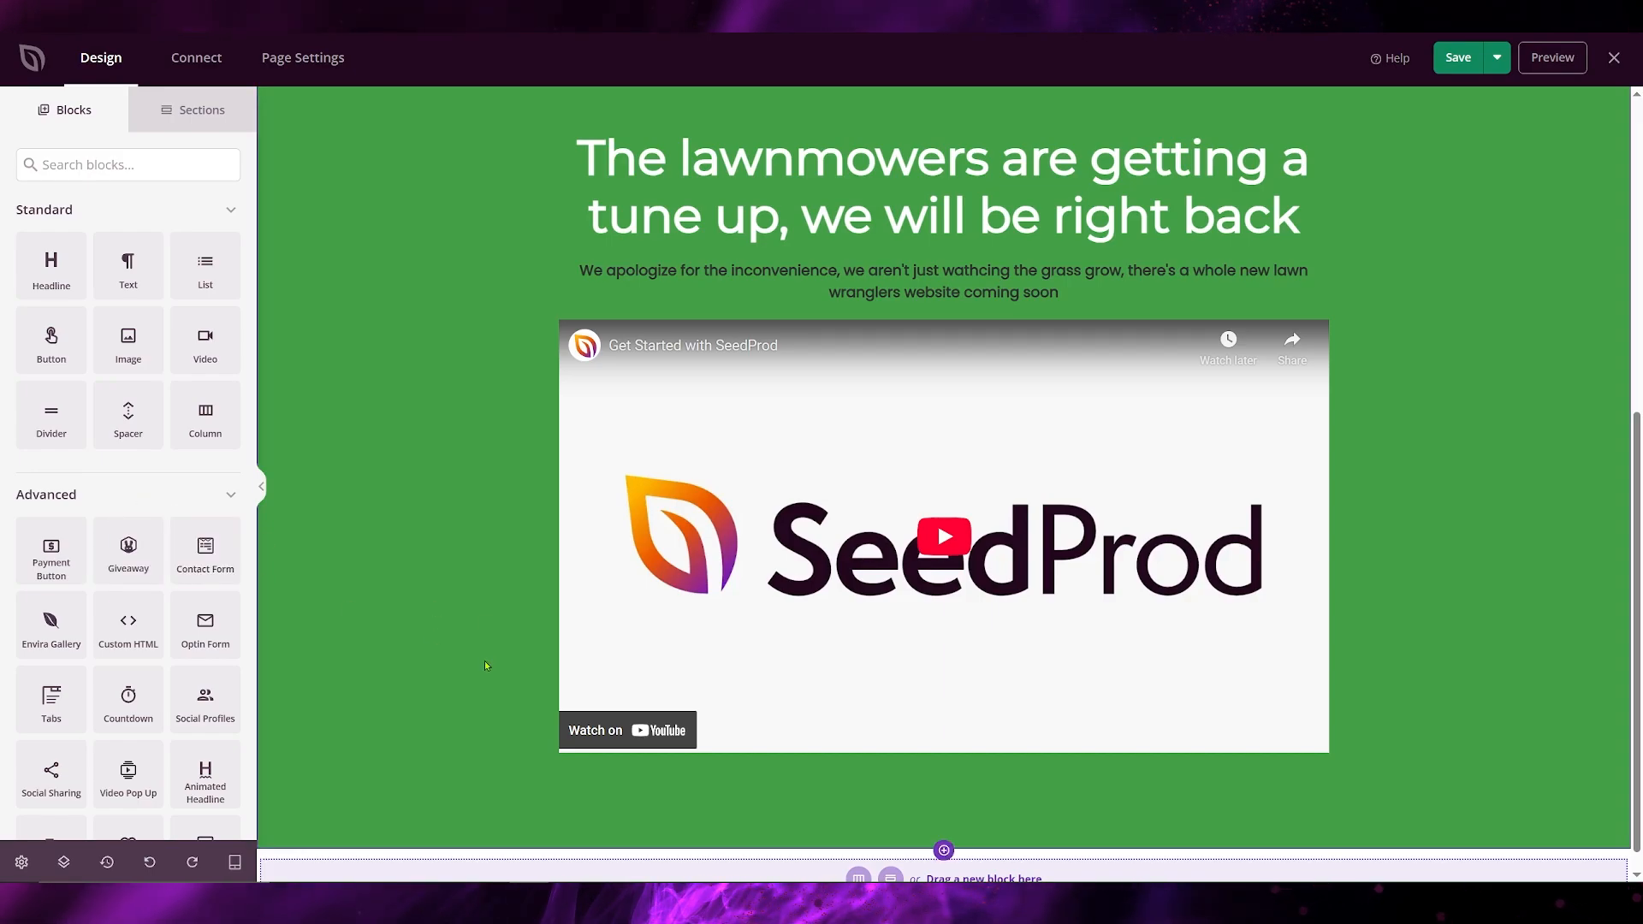
scroll(484, 650, "up", 6)
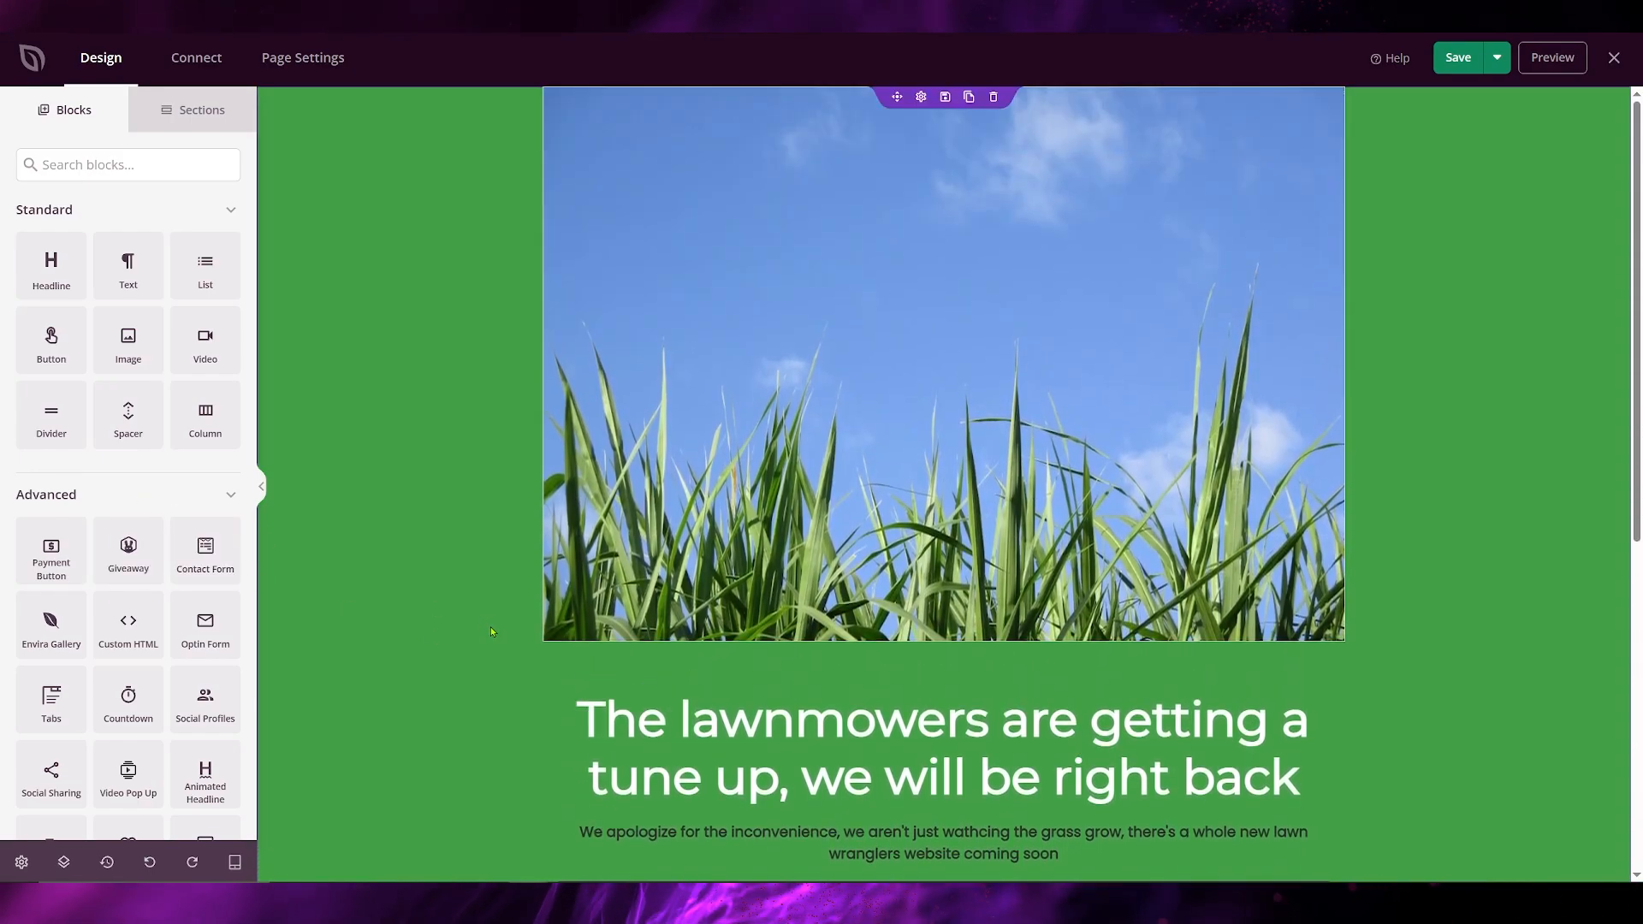
scroll(492, 632, "down", 5)
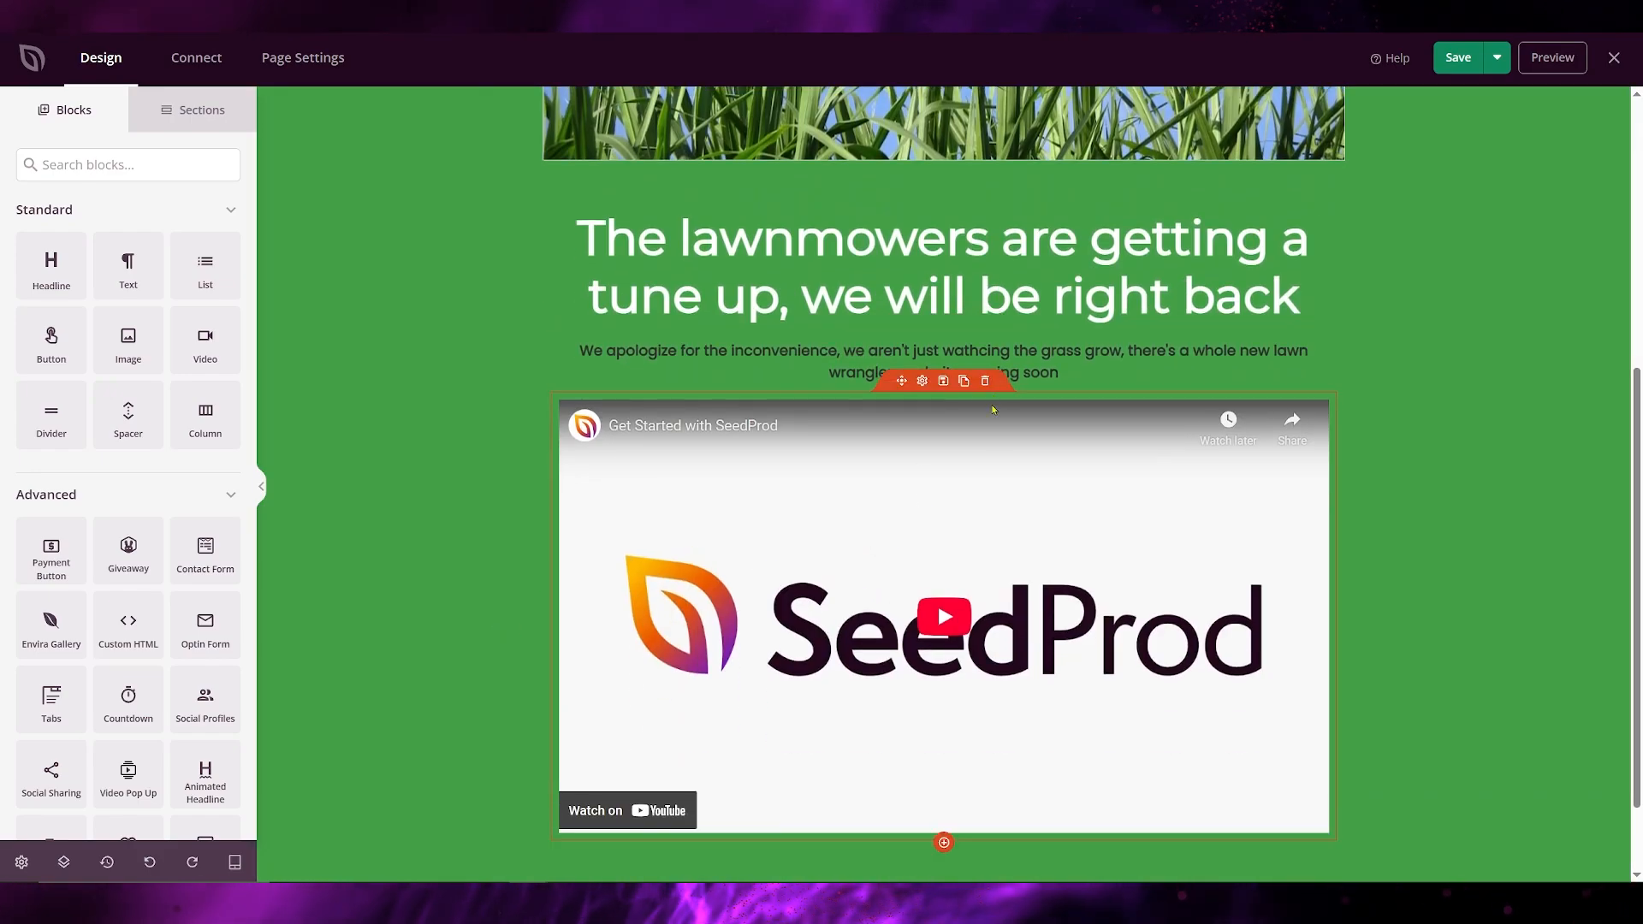
Delete the video block from below the apology text
left_click(985, 381)
left_click(753, 477)
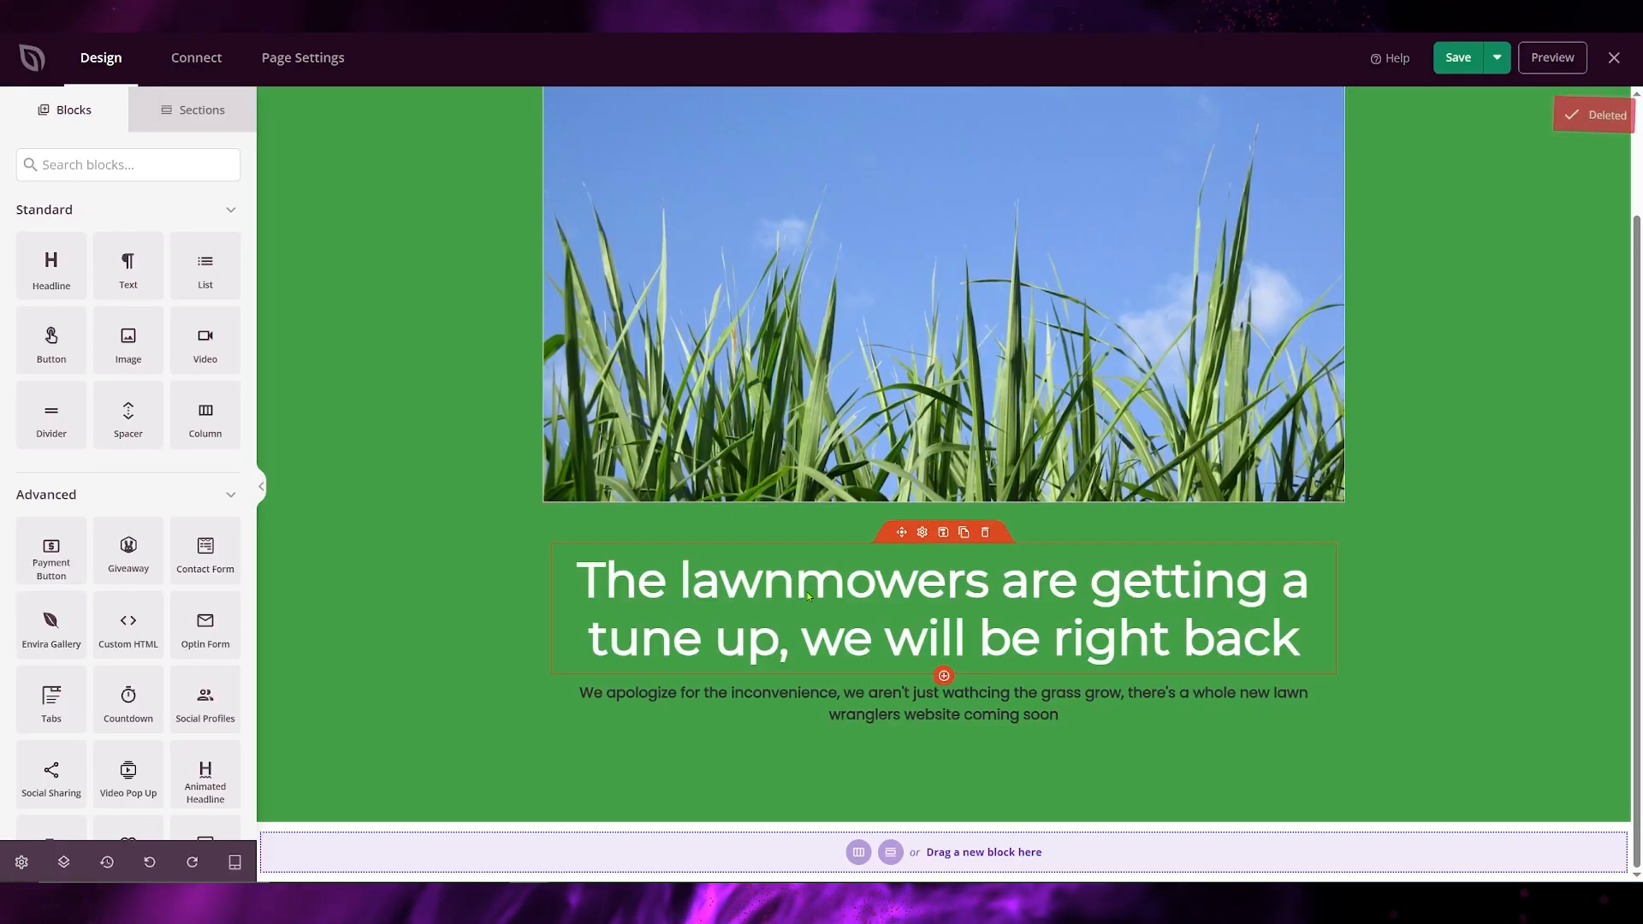
scroll(808, 596, "up", 2)
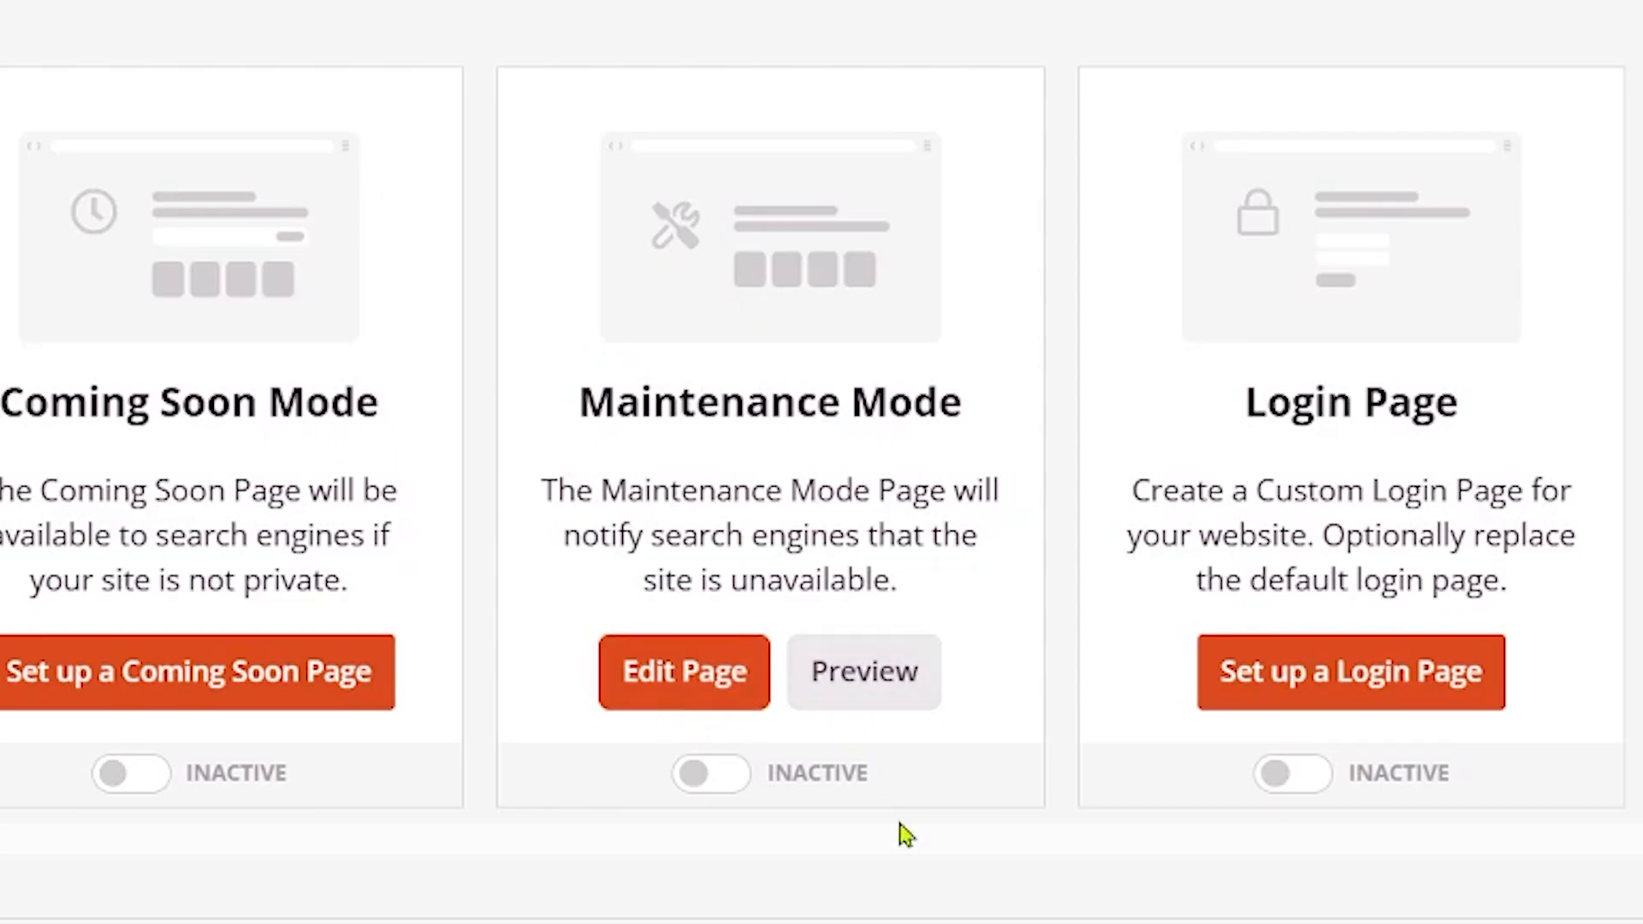
Activate Maintenance Mode for the site and open the preview of the maintenance page
left_click(695, 778)
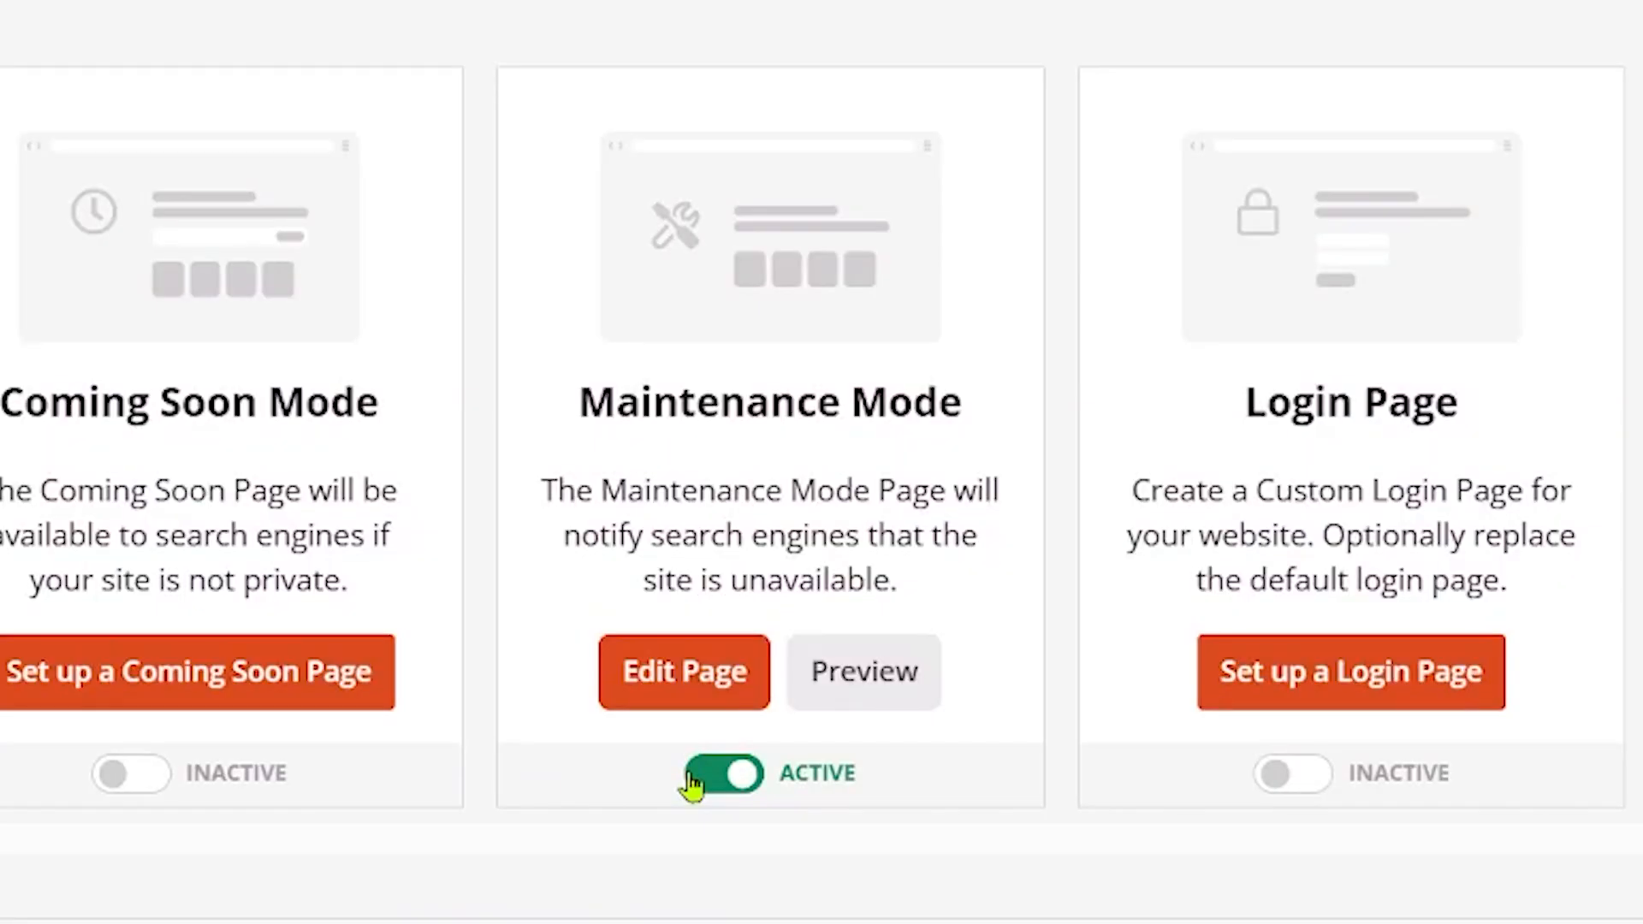
left_click(832, 690)
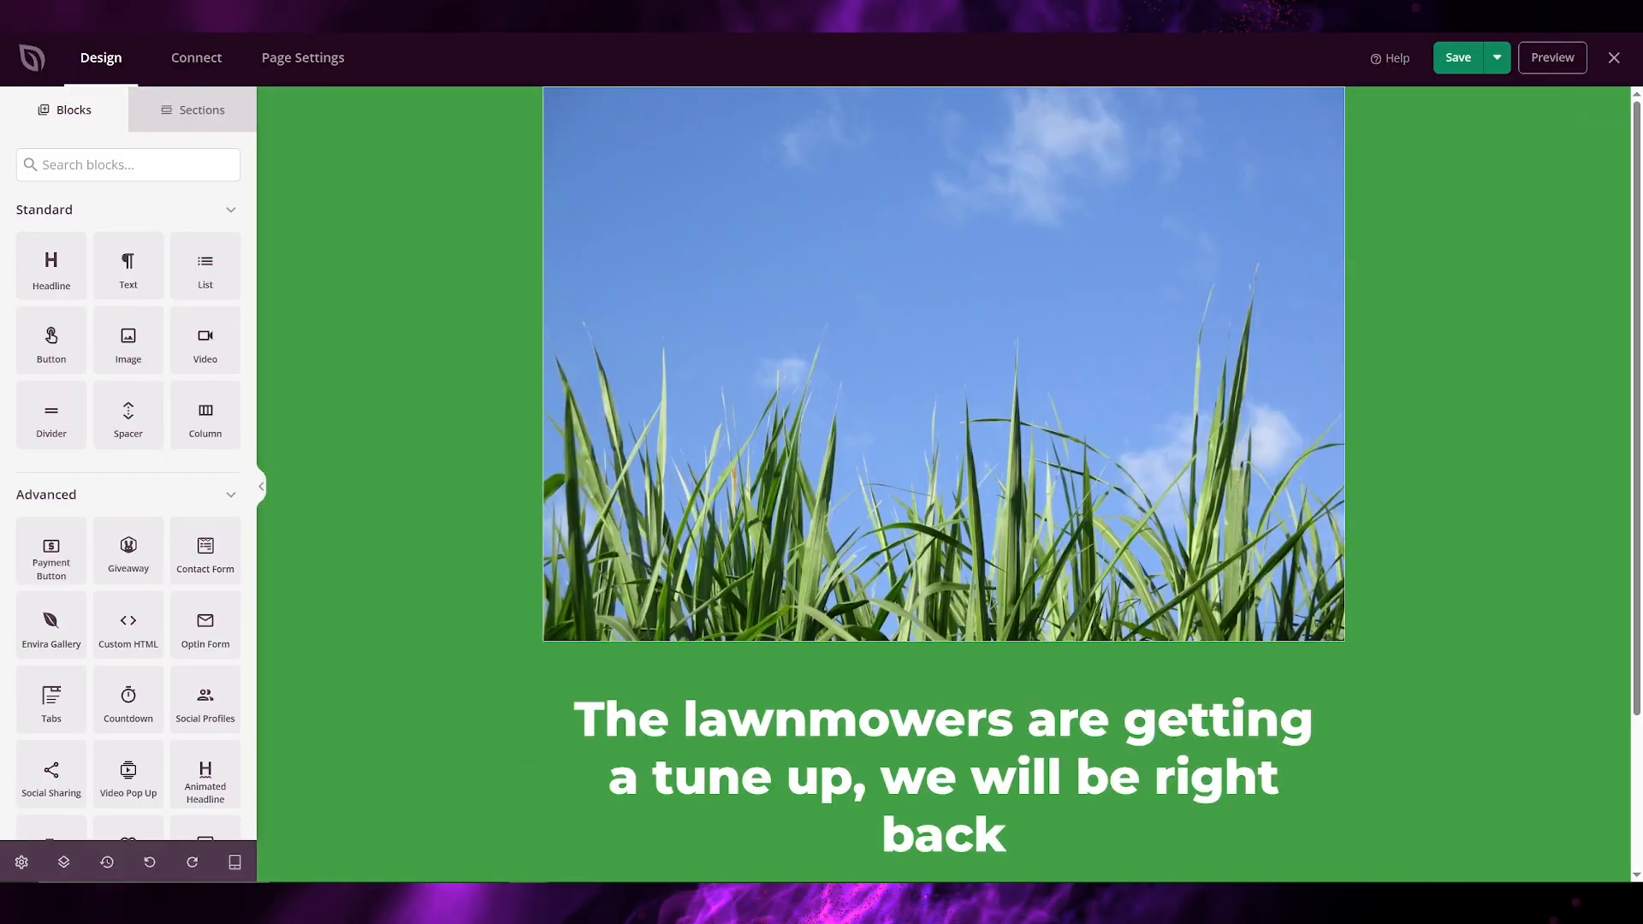
Insert an Optin Form block between the grass photo and the lawnmower headline
scroll(522, 521, "down", 2)
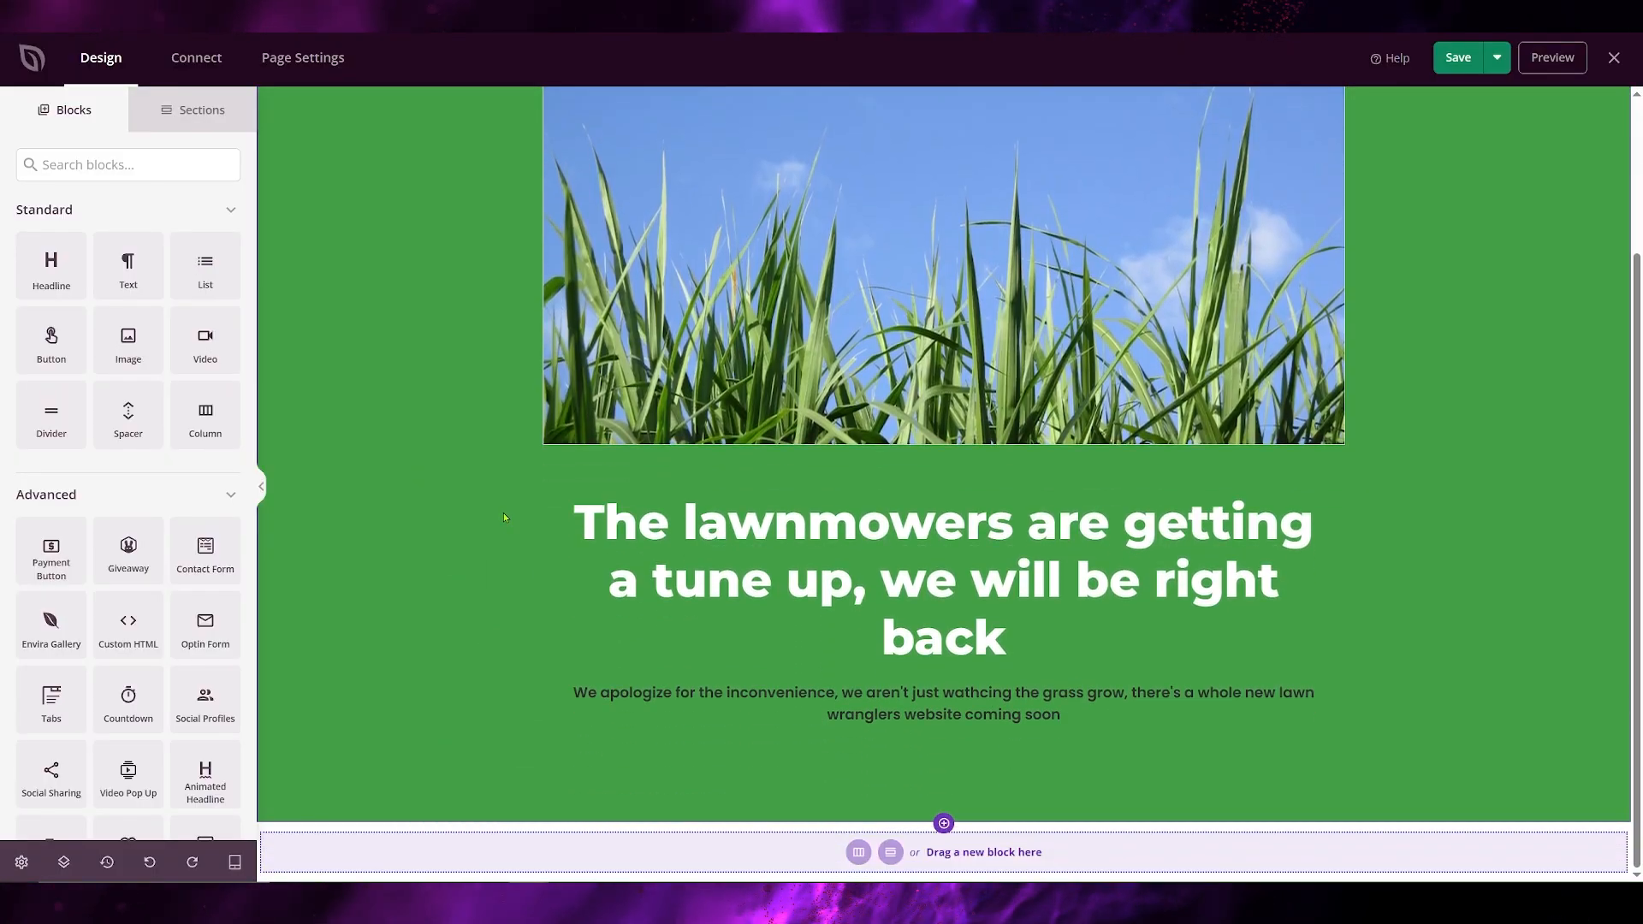
scroll(128, 617, "down", 2)
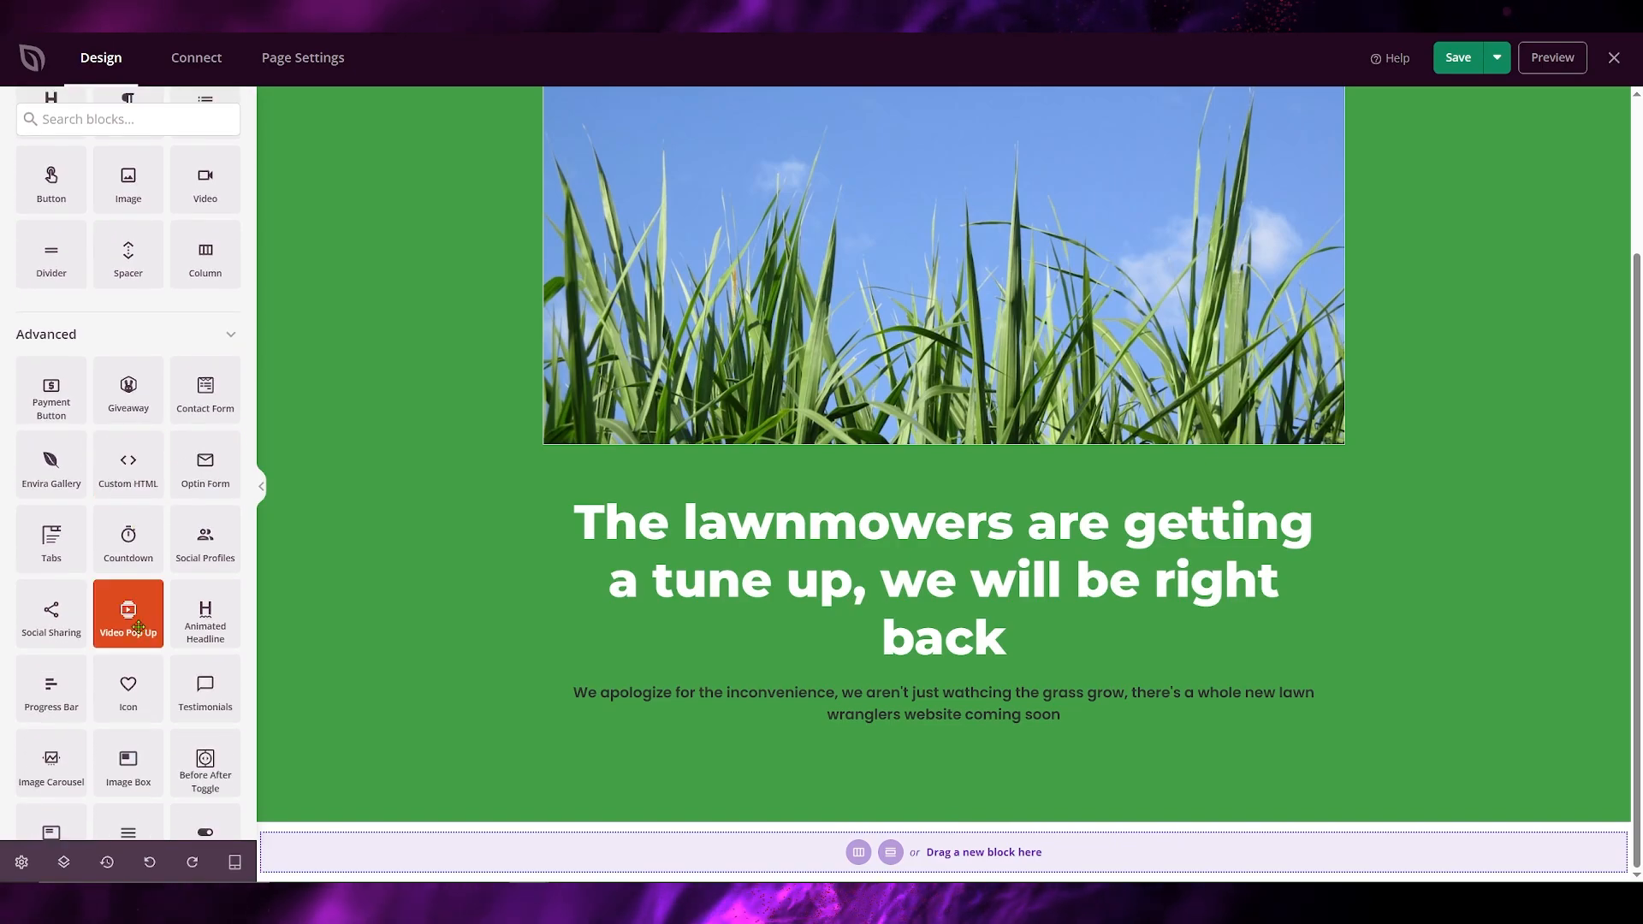
left_click_drag(187, 477, 948, 514)
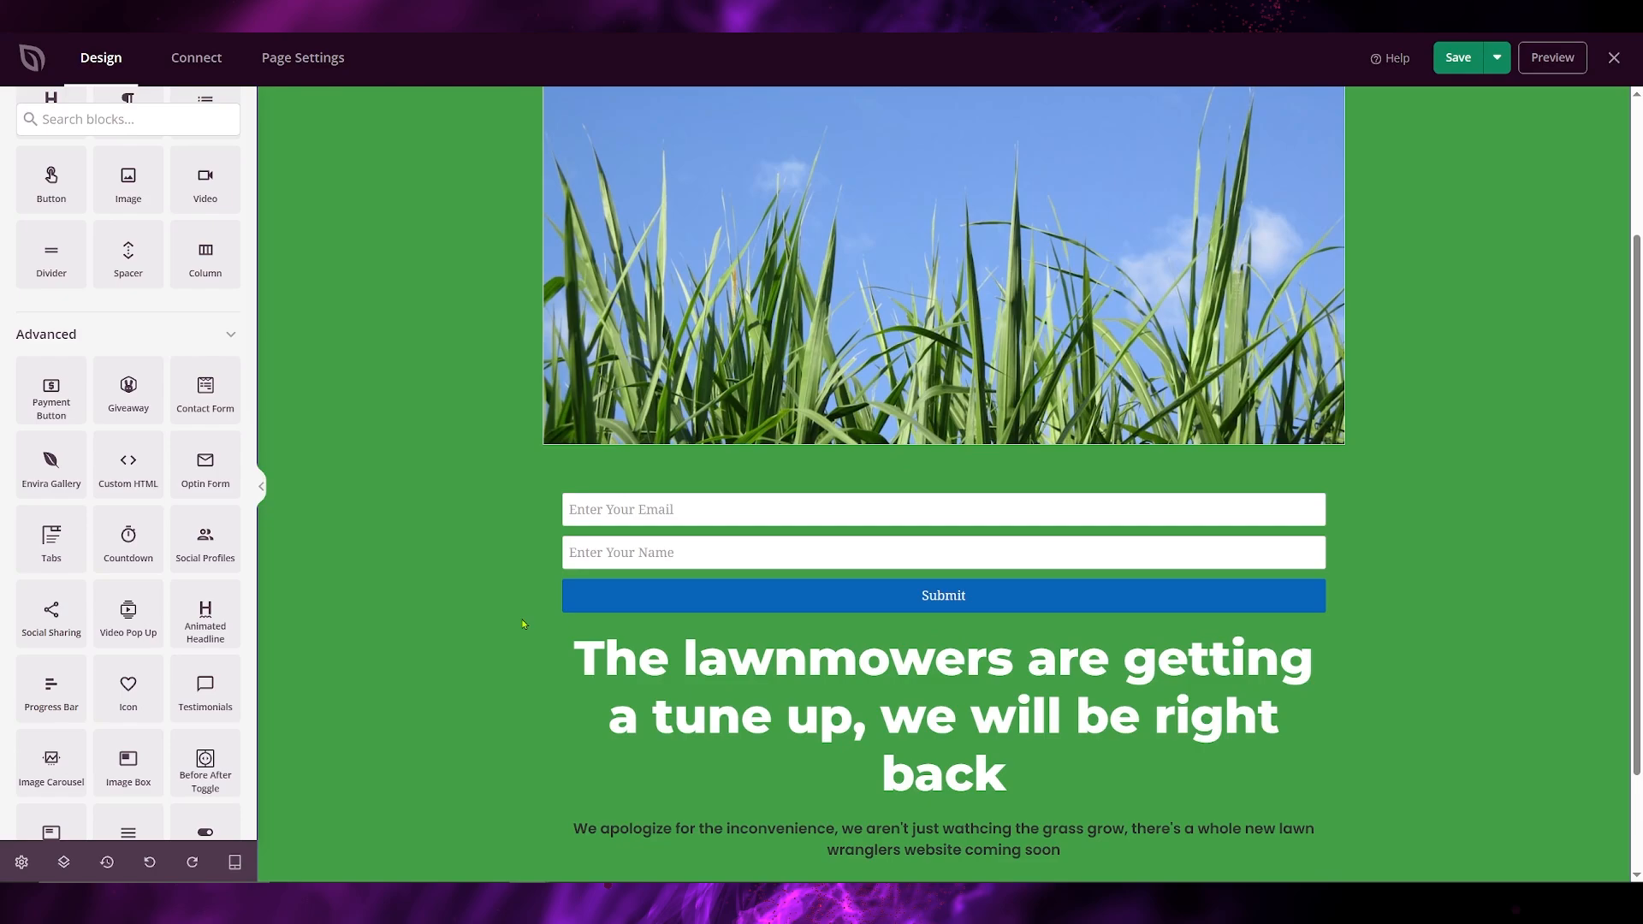
Add a Headline block above the optin form with the text "Get 10% Off when we are back"
scroll(51, 333, "up", 2)
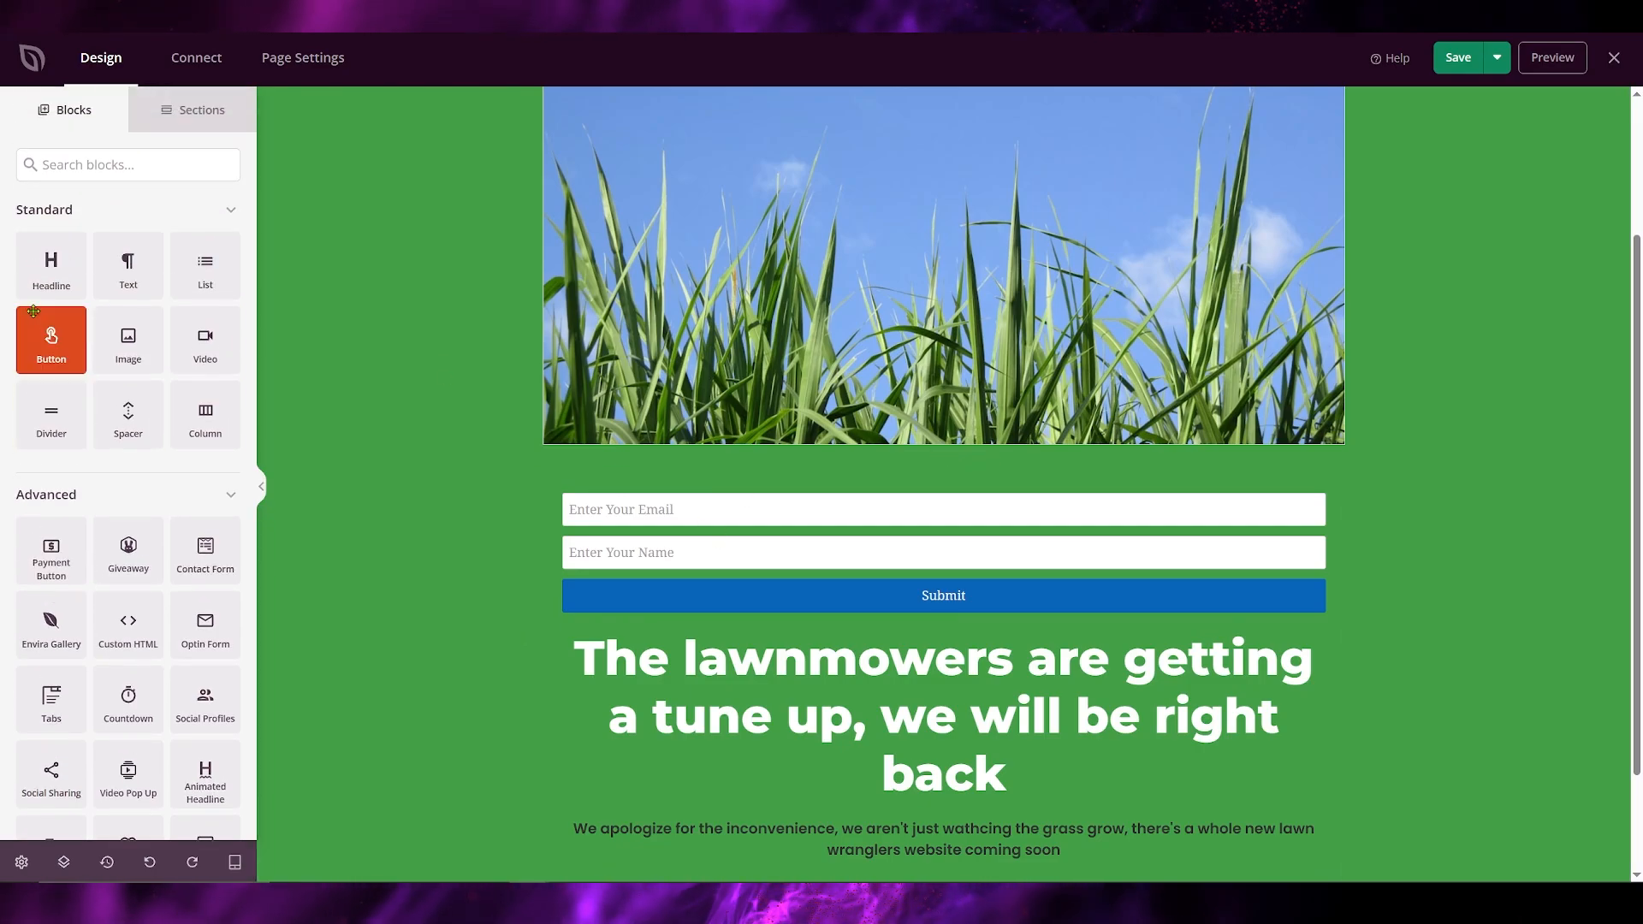
left_click_drag(51, 265, 775, 505)
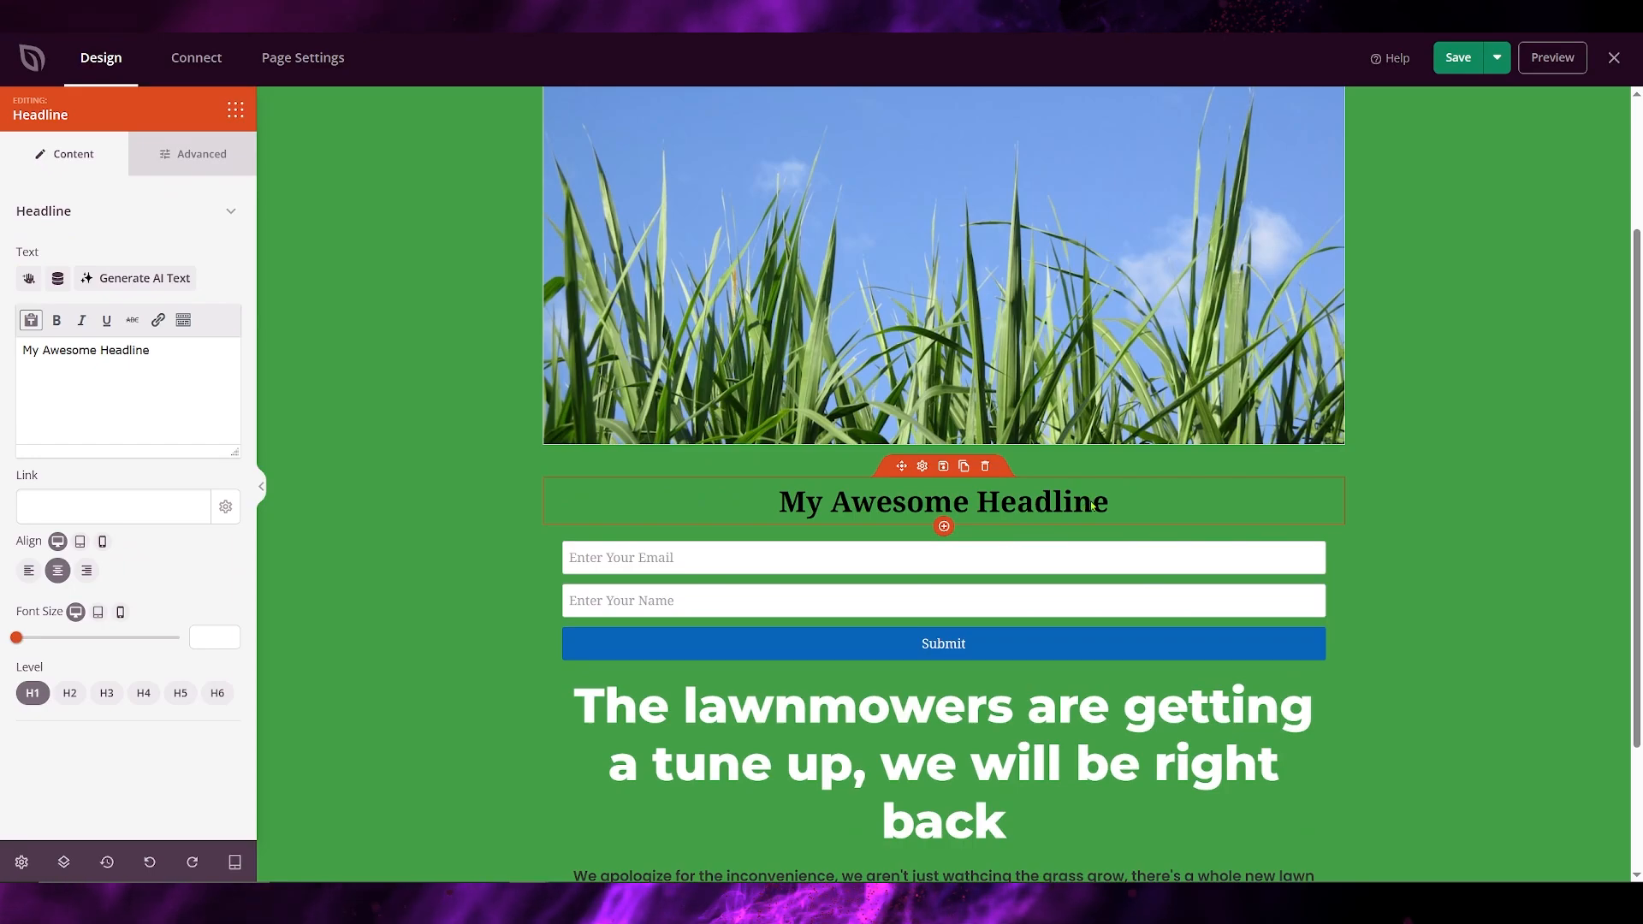
left_click_drag(171, 352, 22, 350)
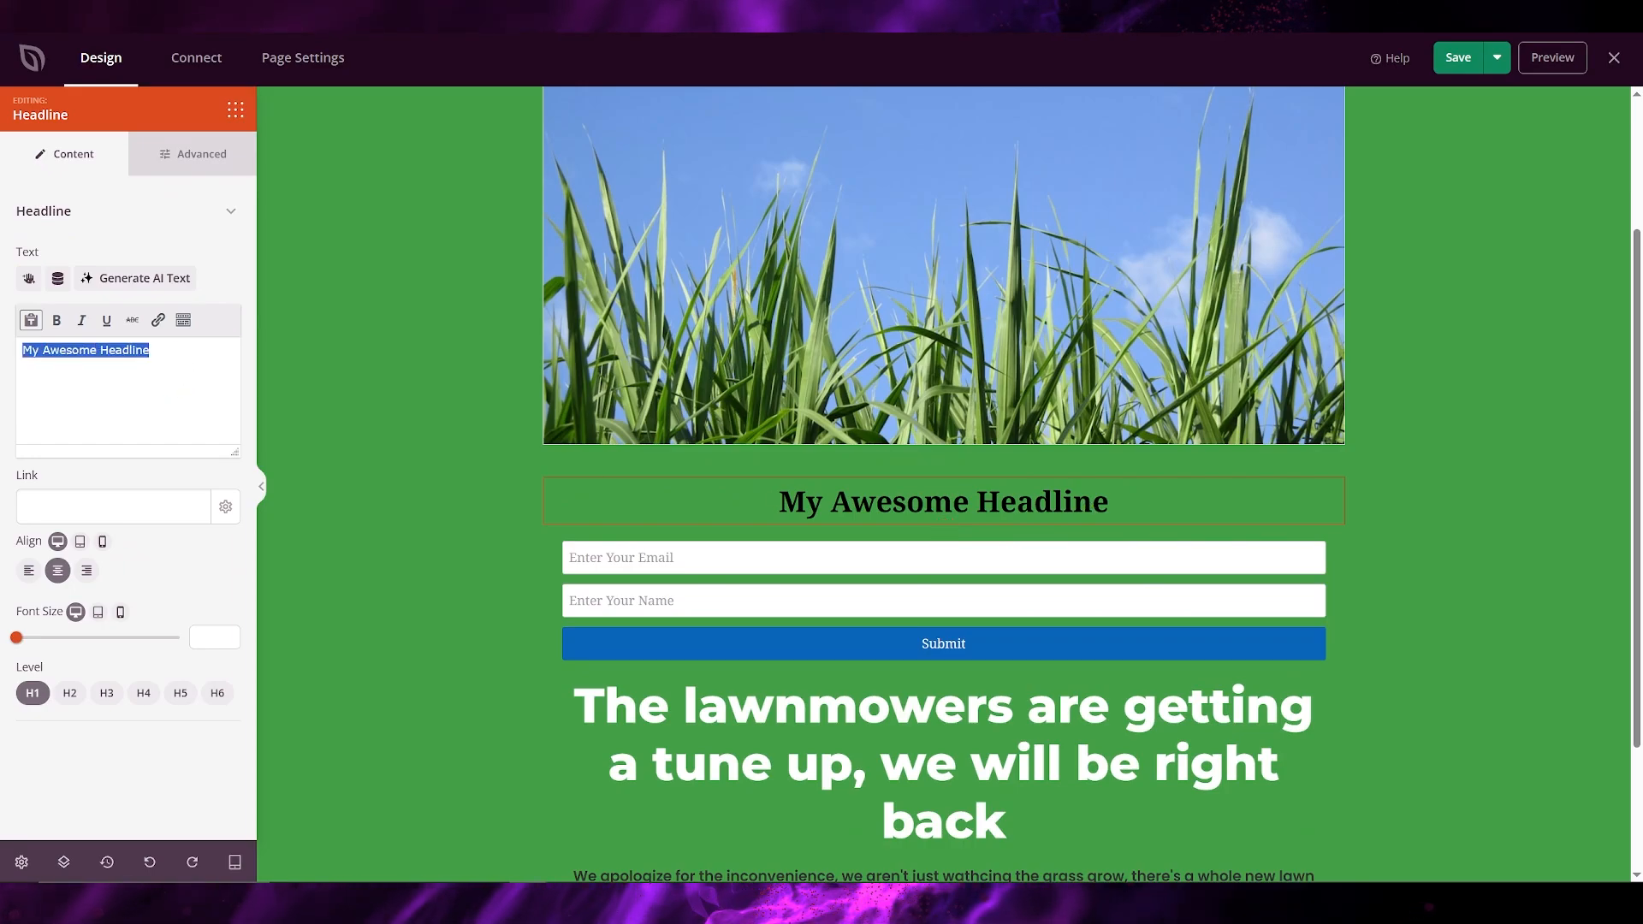
type("Get")
key("BackSpace")
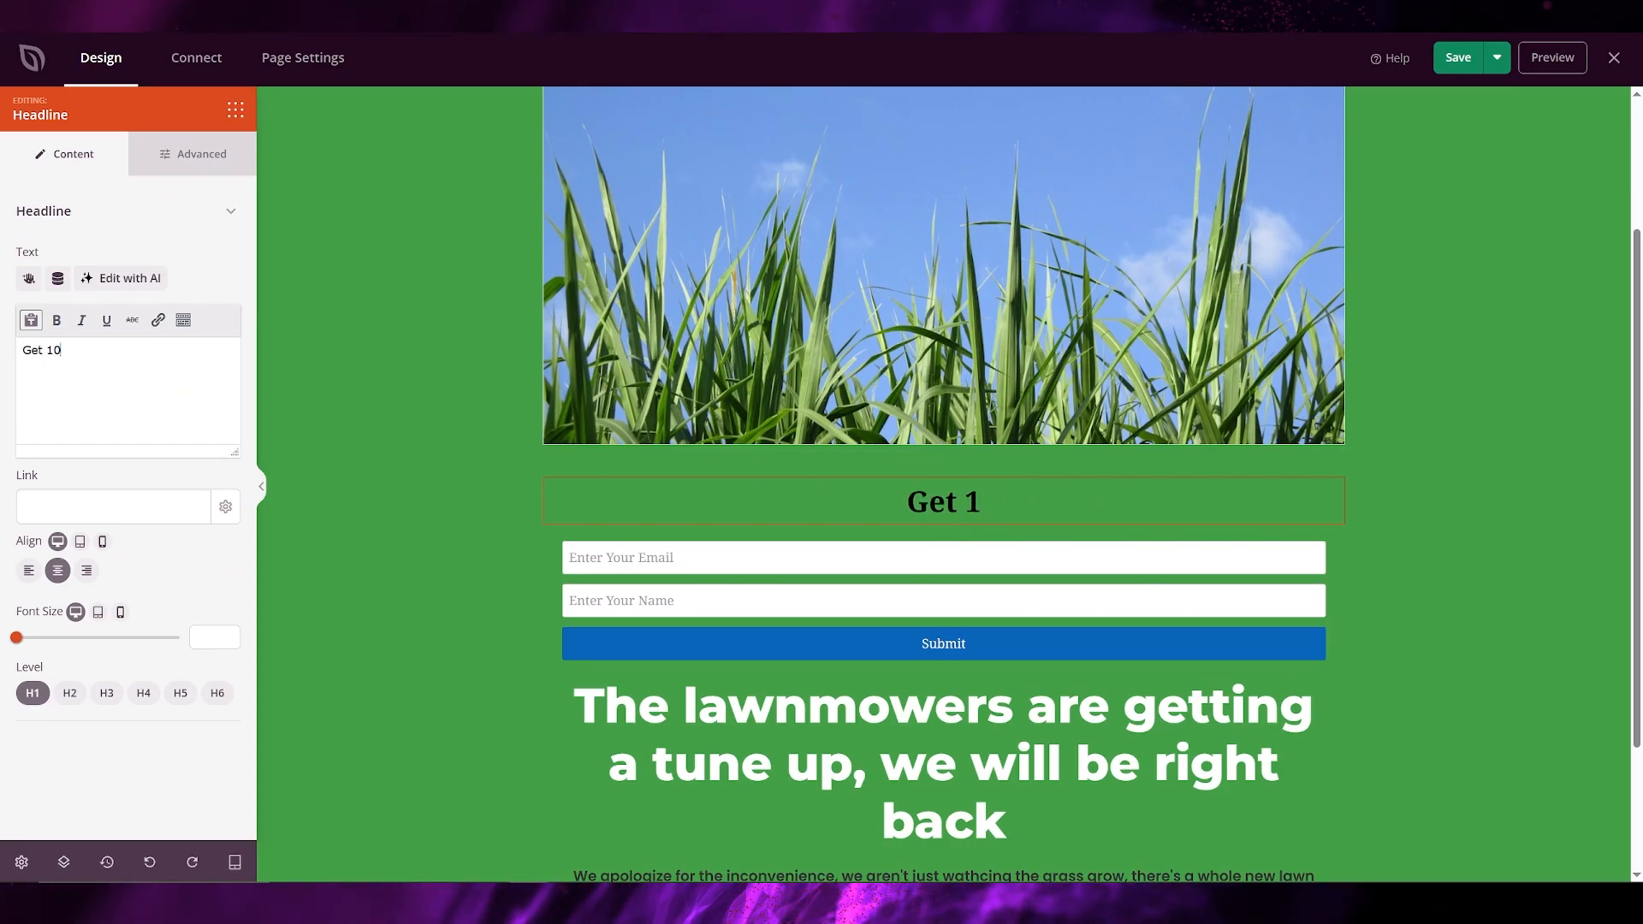
type("0% Off wh")
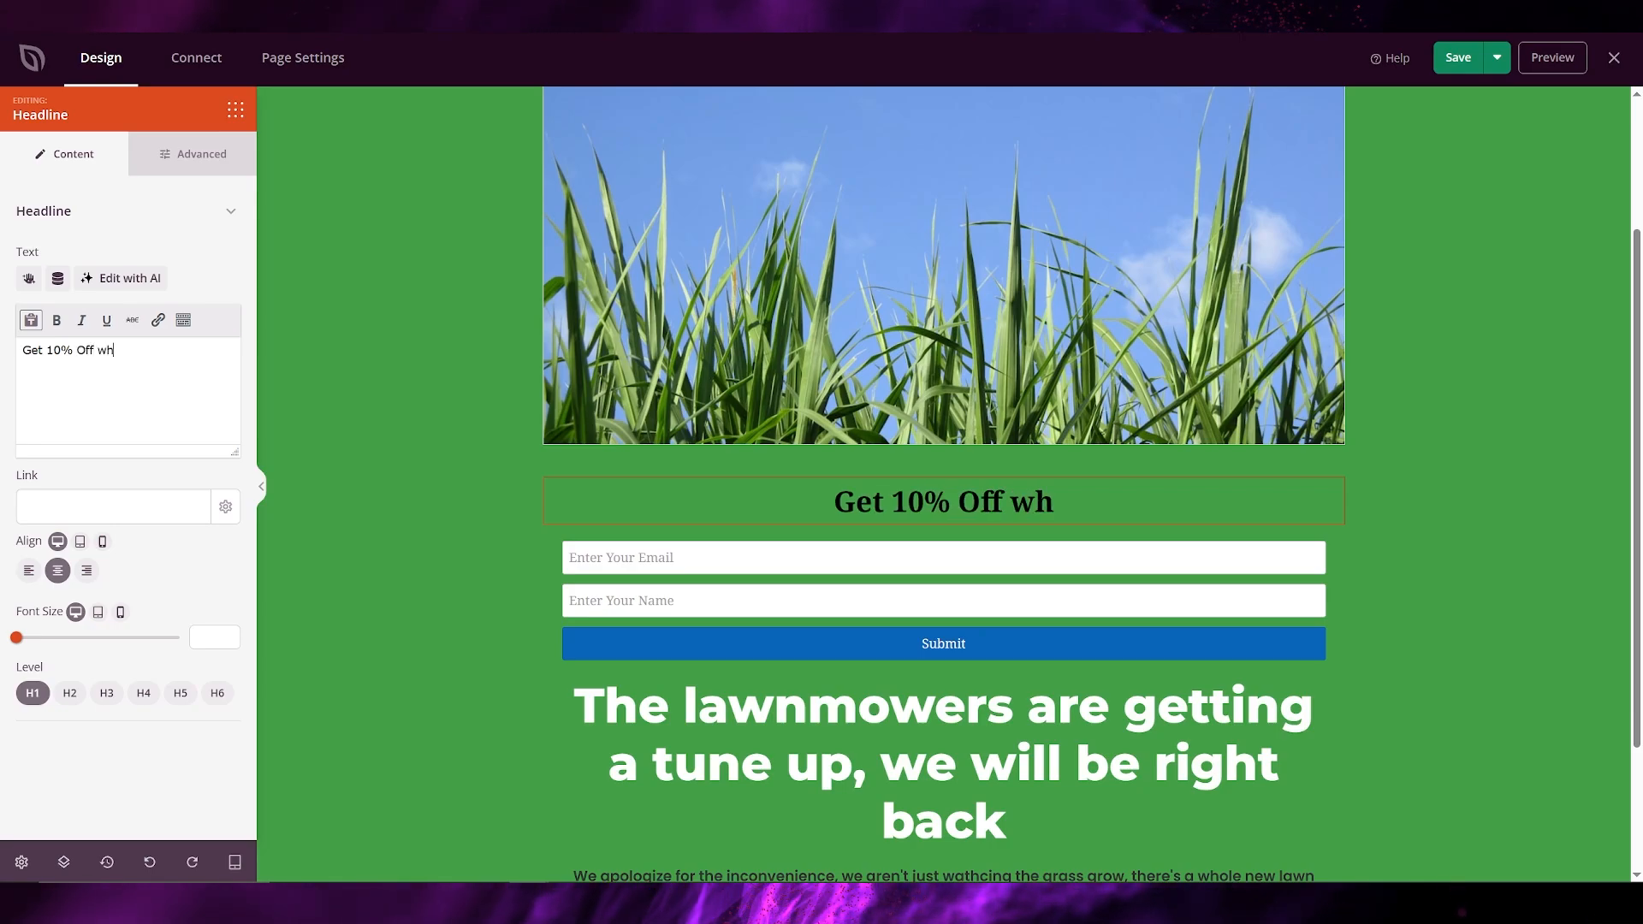
type("en we are back")
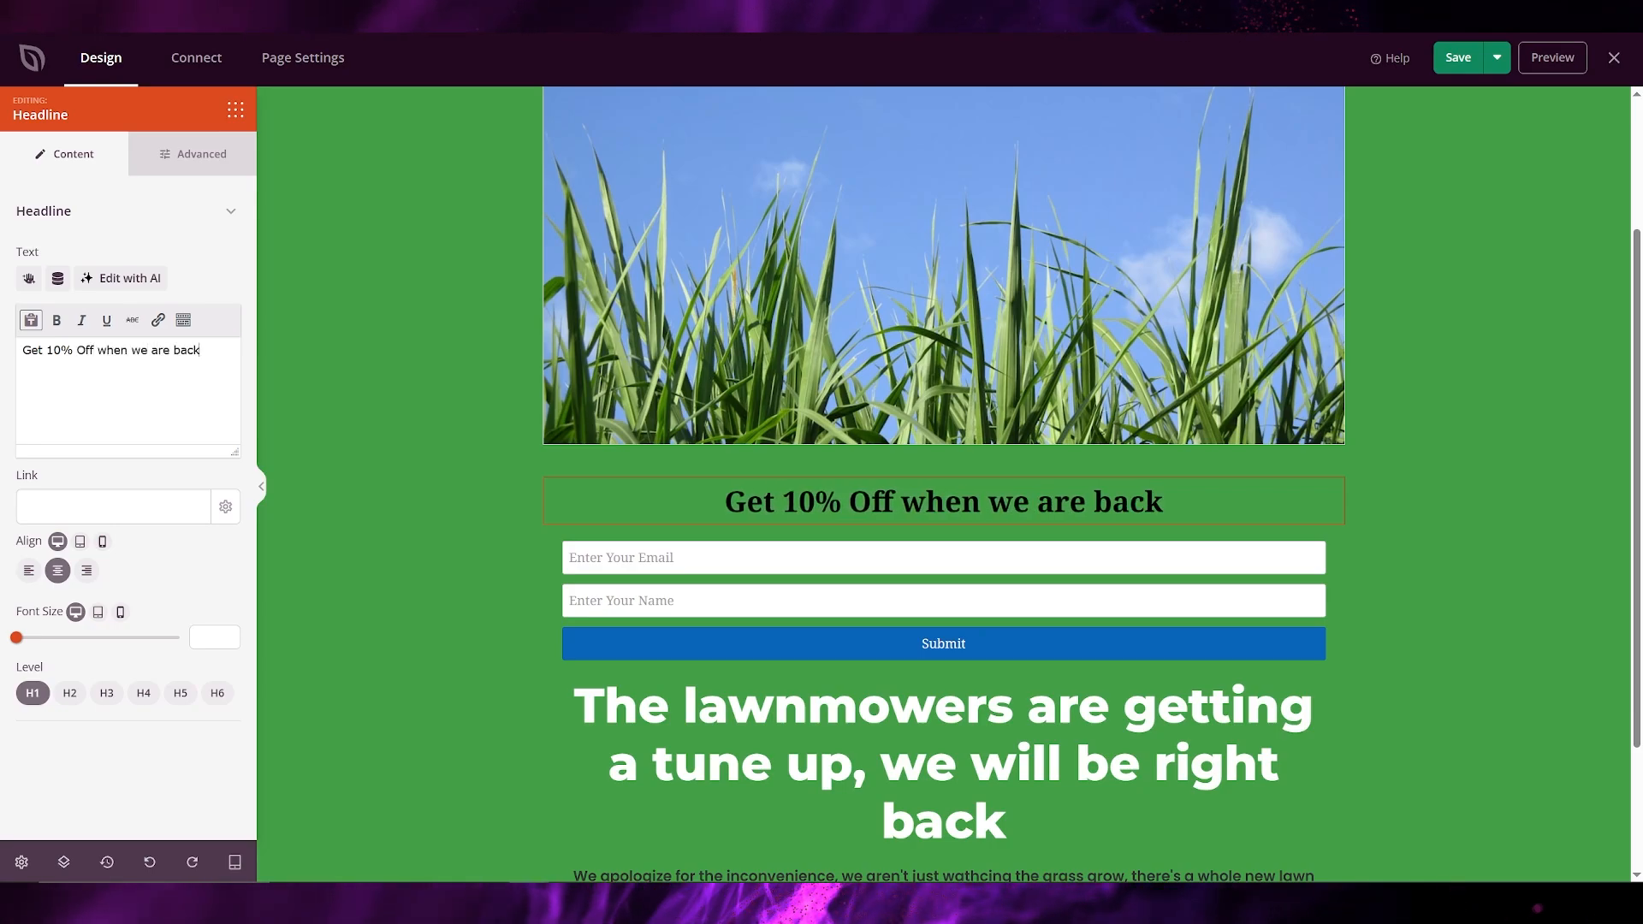
left_click(403, 542)
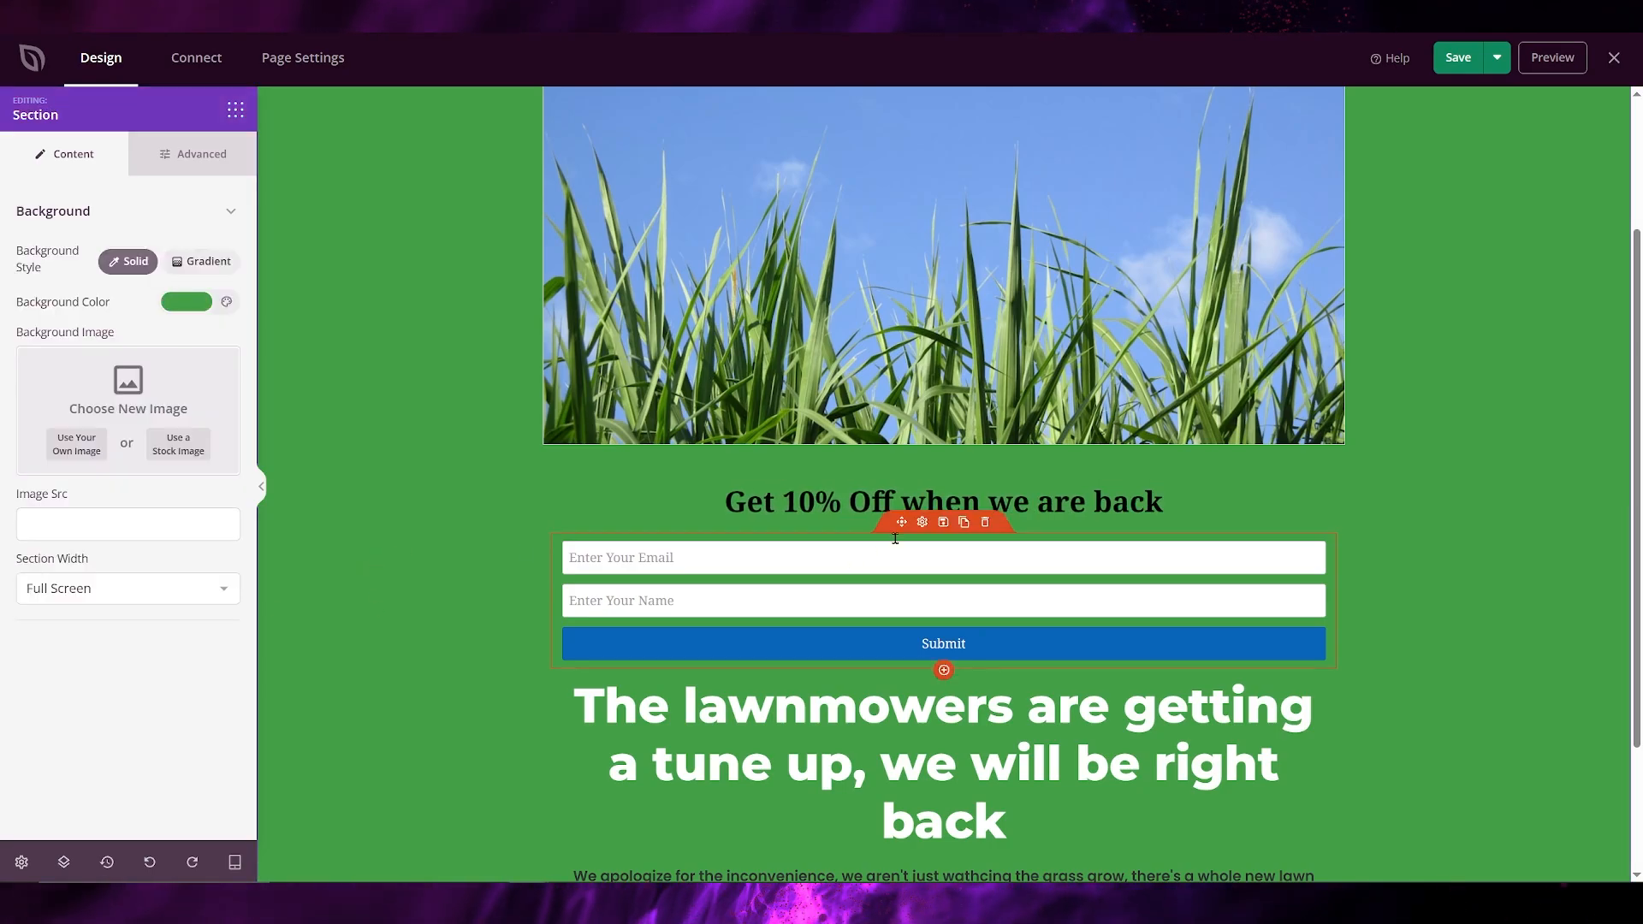
Set the text color of the 10% off headline to the common white #FFFFFF
left_click(966, 504)
left_click(234, 170)
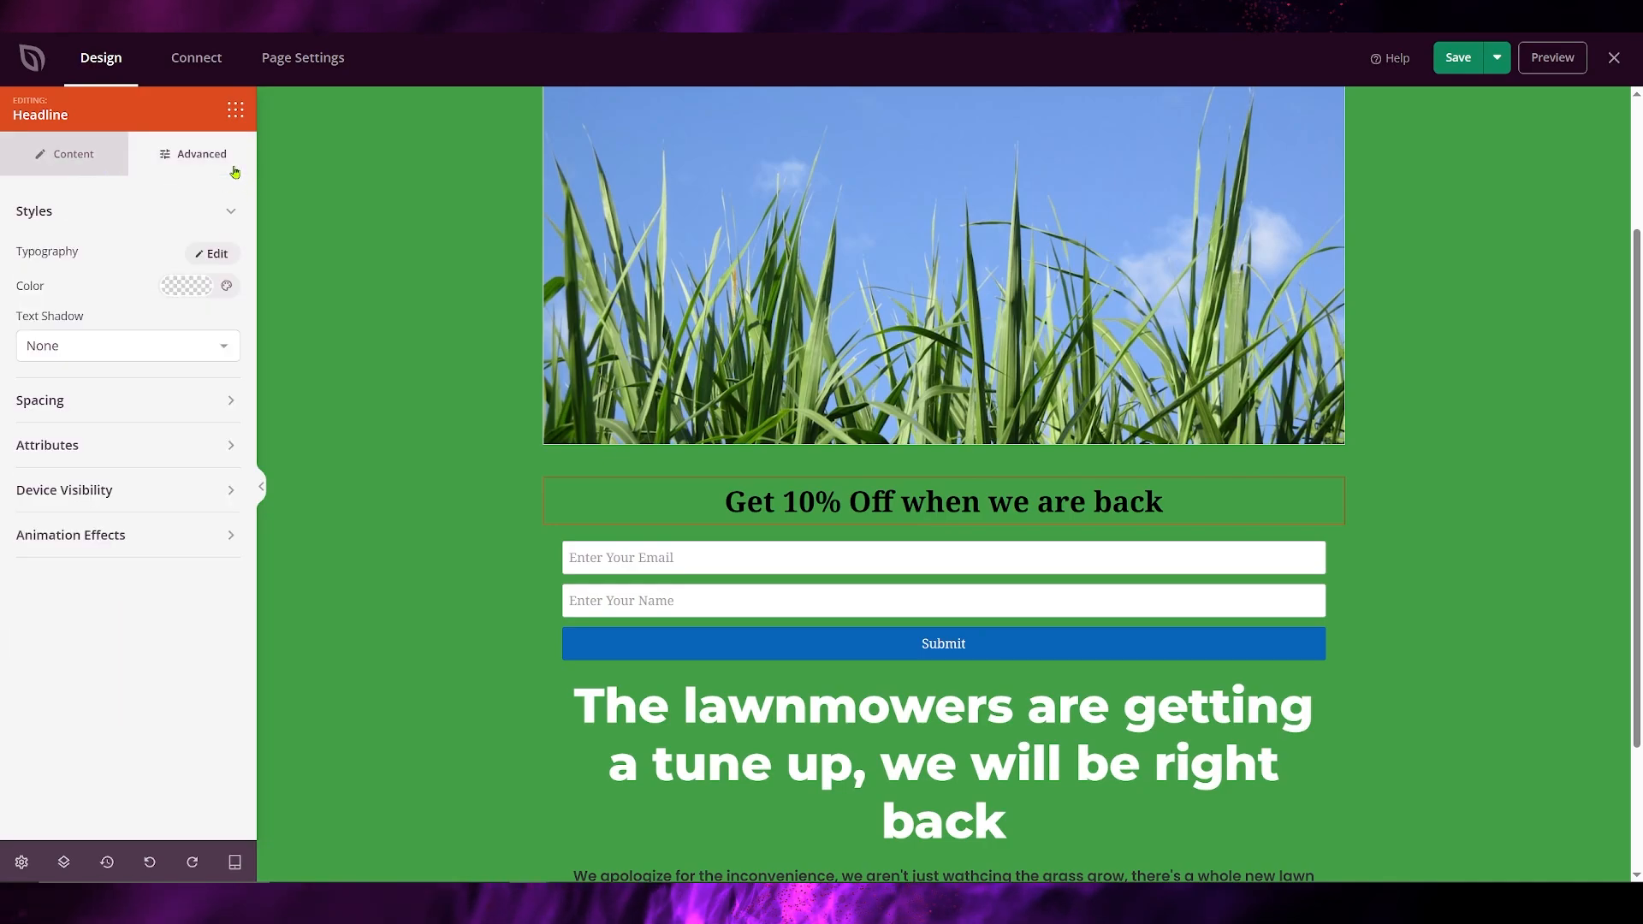
left_click(207, 297)
left_click(68, 438)
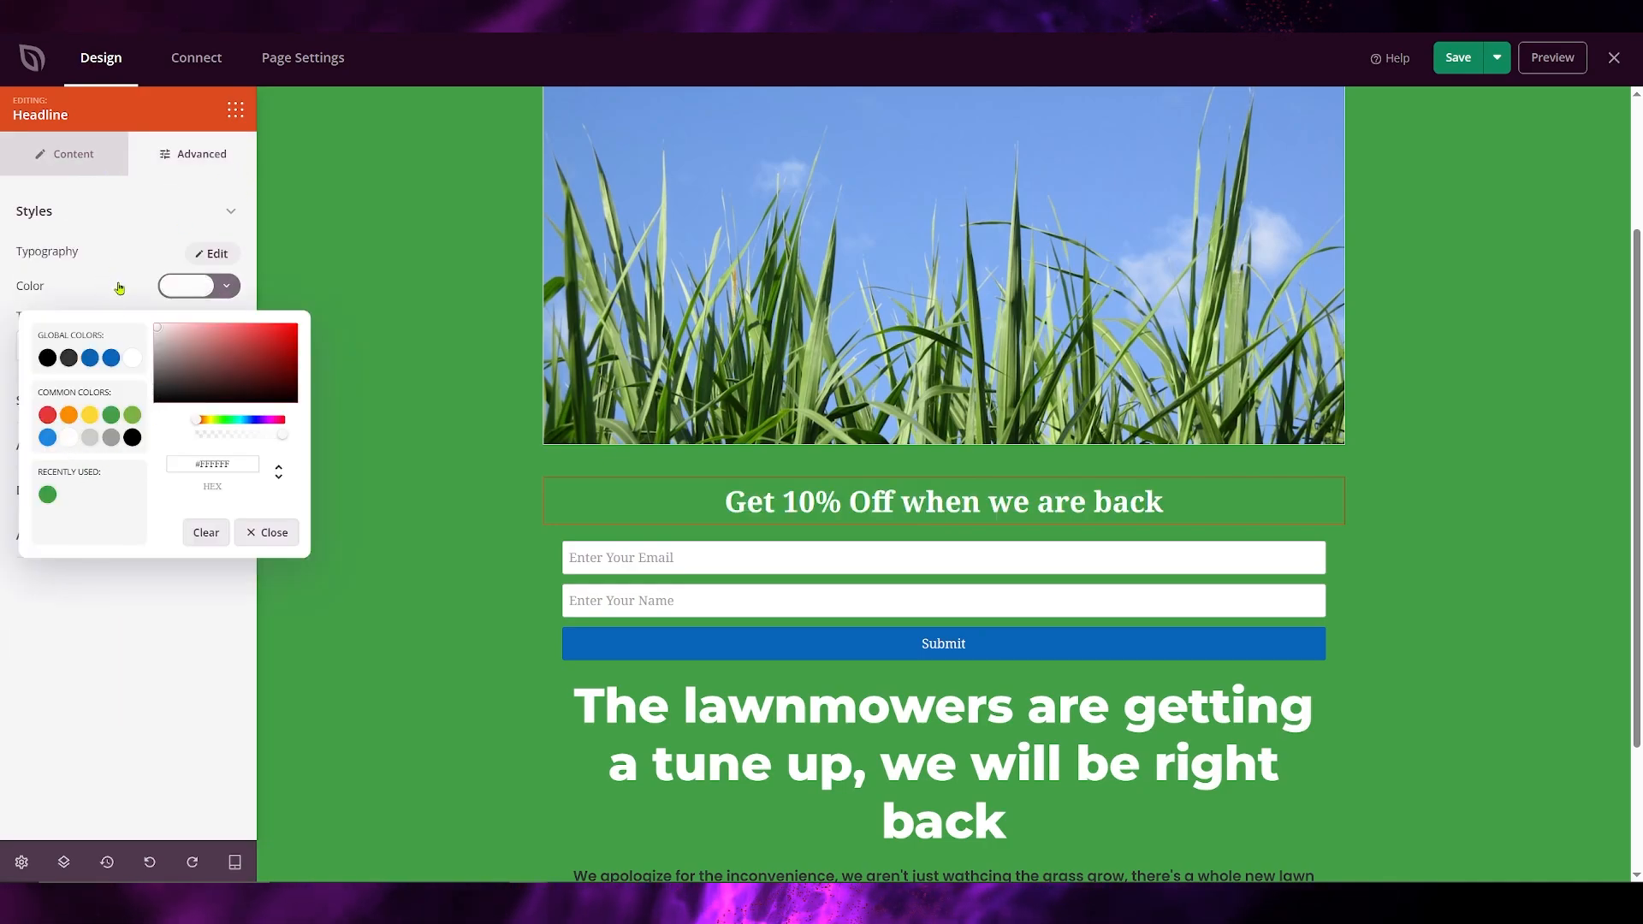
Set the font family of the 10% off headline to Montserrat in its typography settings
left_click(124, 290)
left_click(209, 253)
left_click(110, 323)
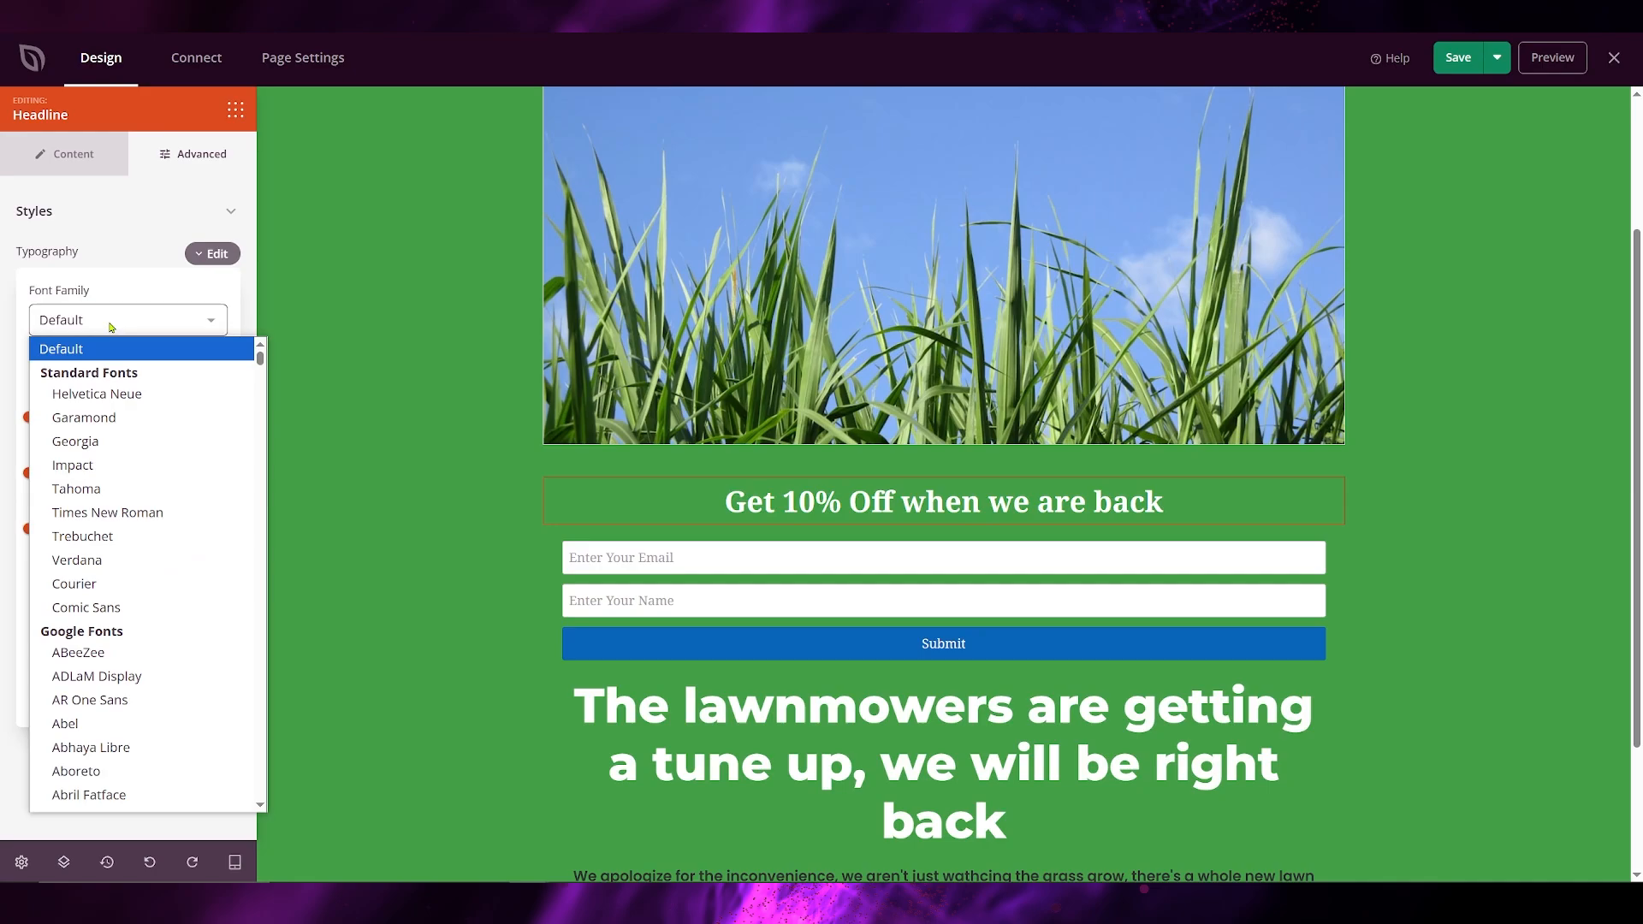
type("mo")
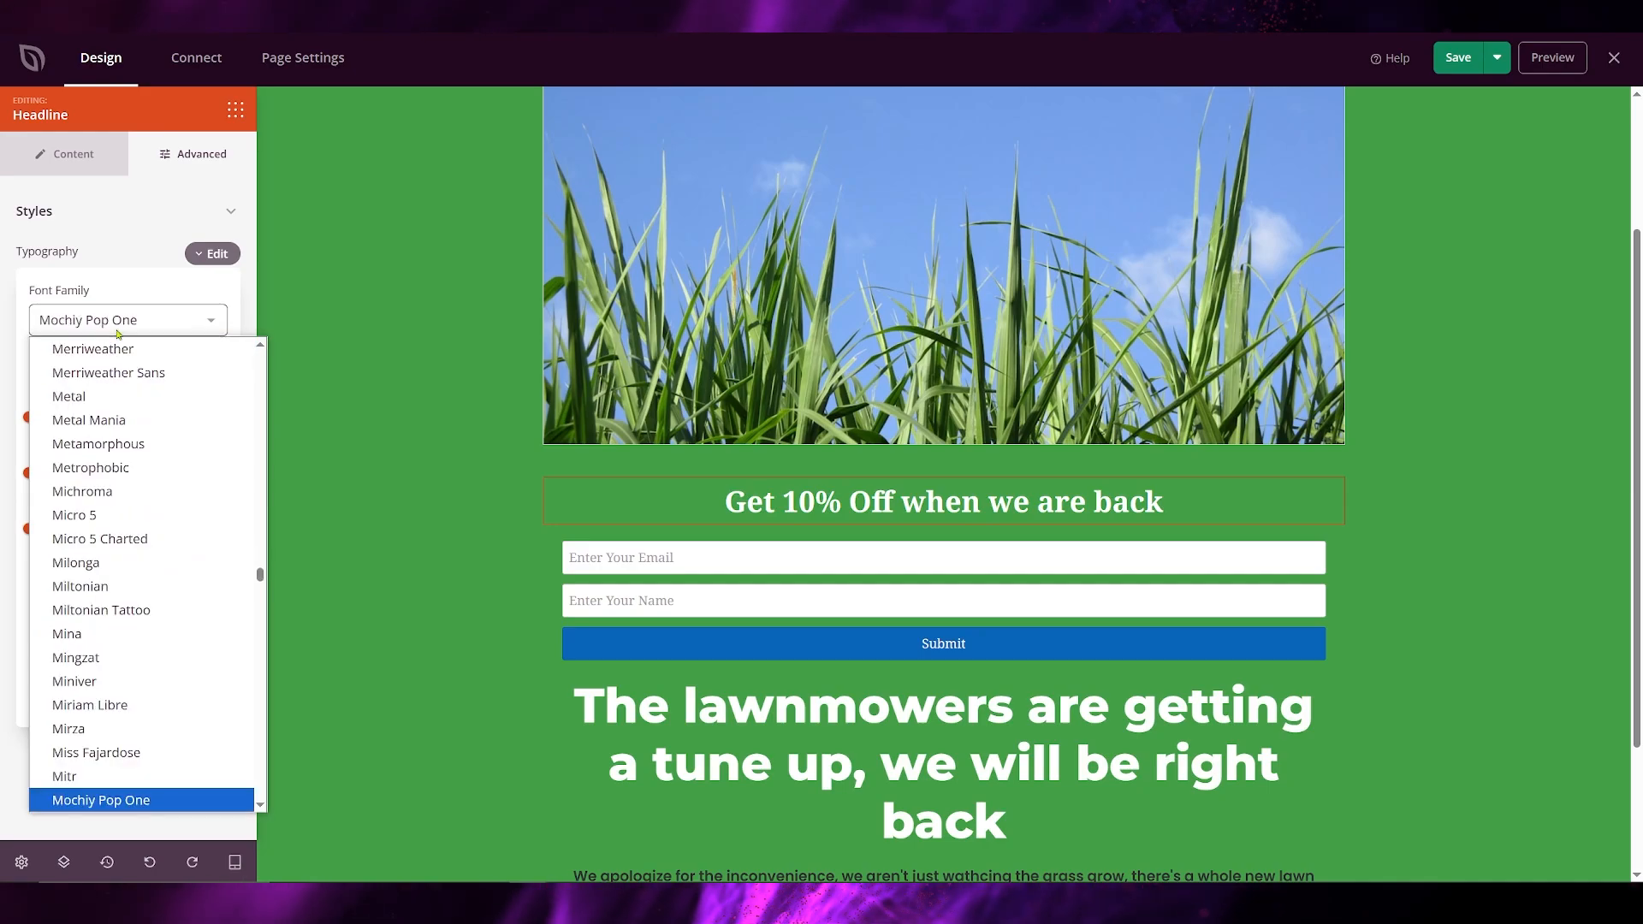
type("nda")
scroll(129, 702, "down", 5)
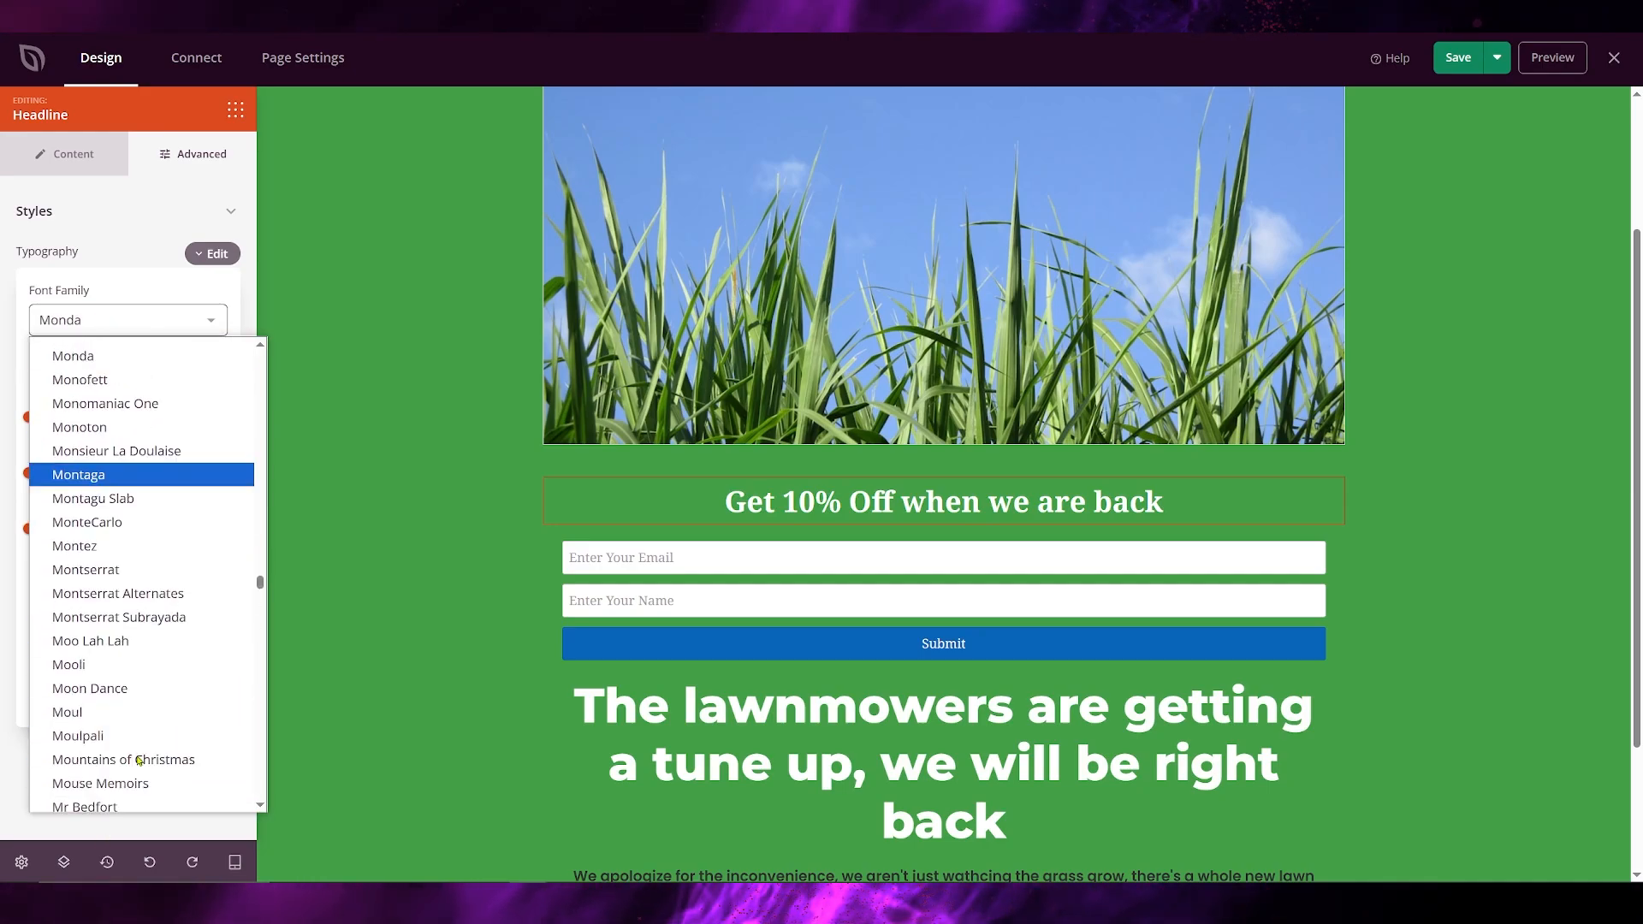
scroll(140, 753, "down", 3)
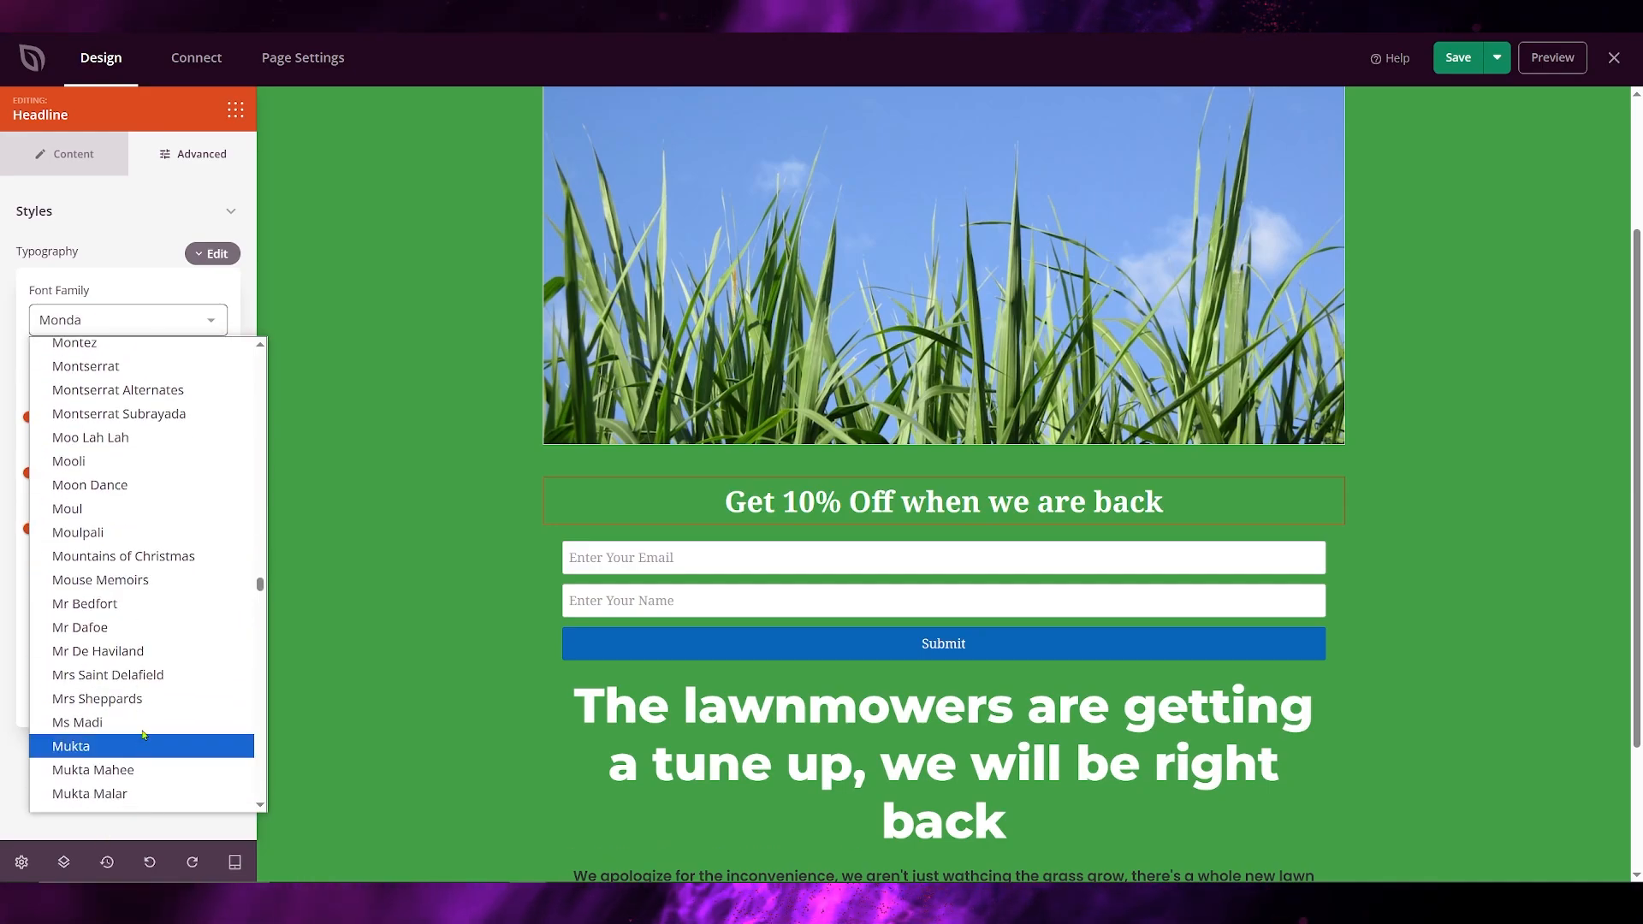
left_click(109, 366)
left_click(120, 355)
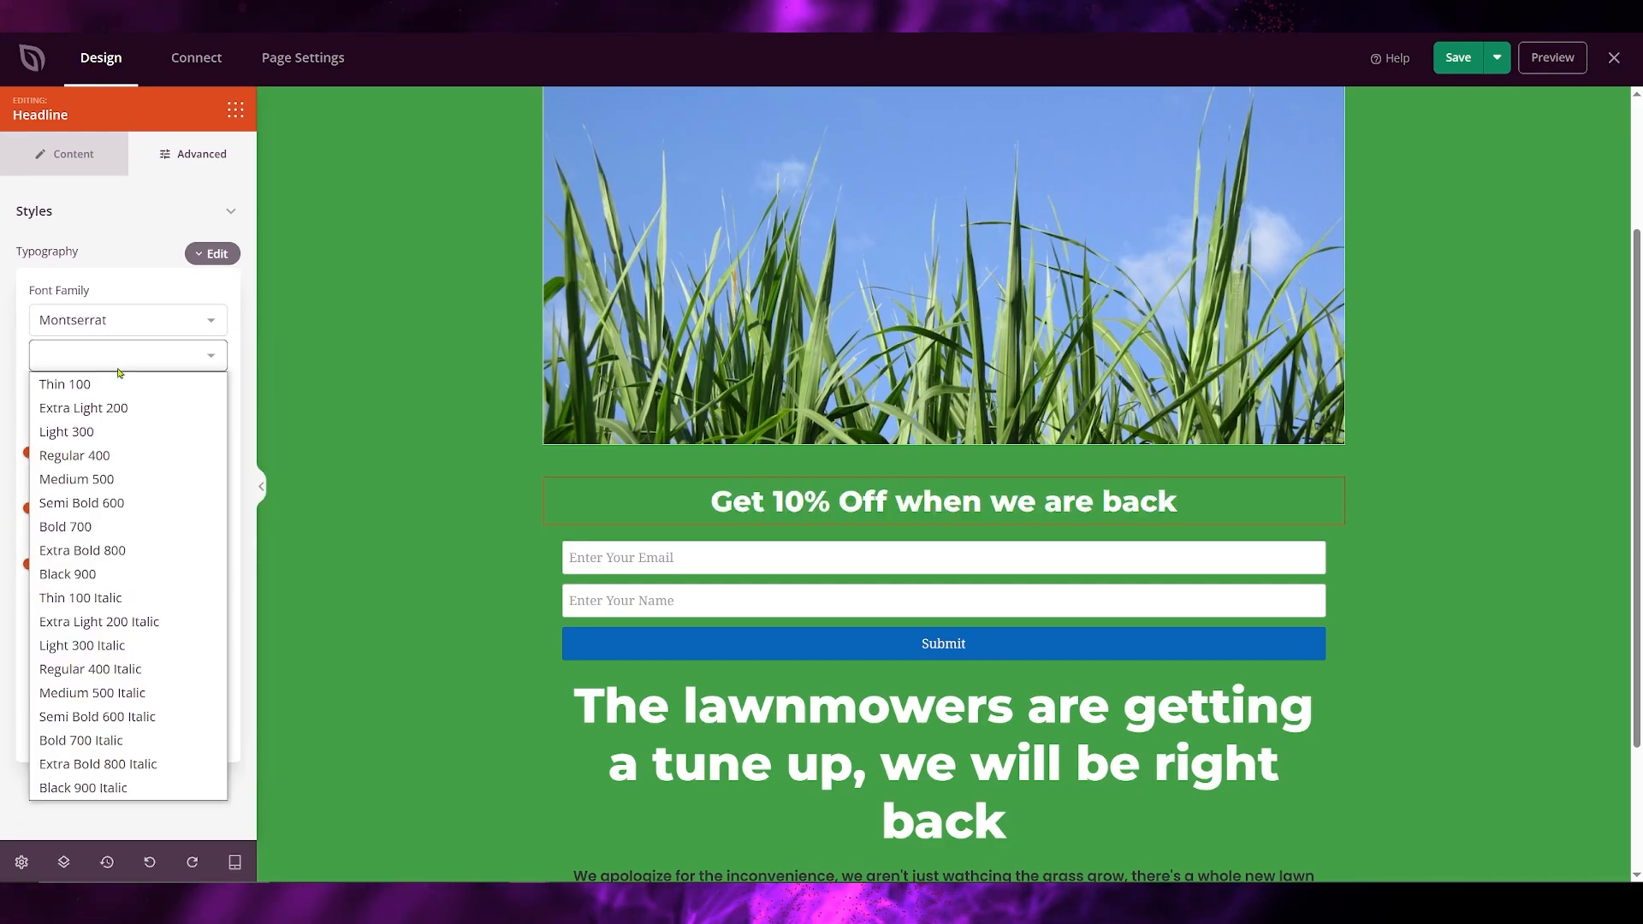
left_click(112, 561)
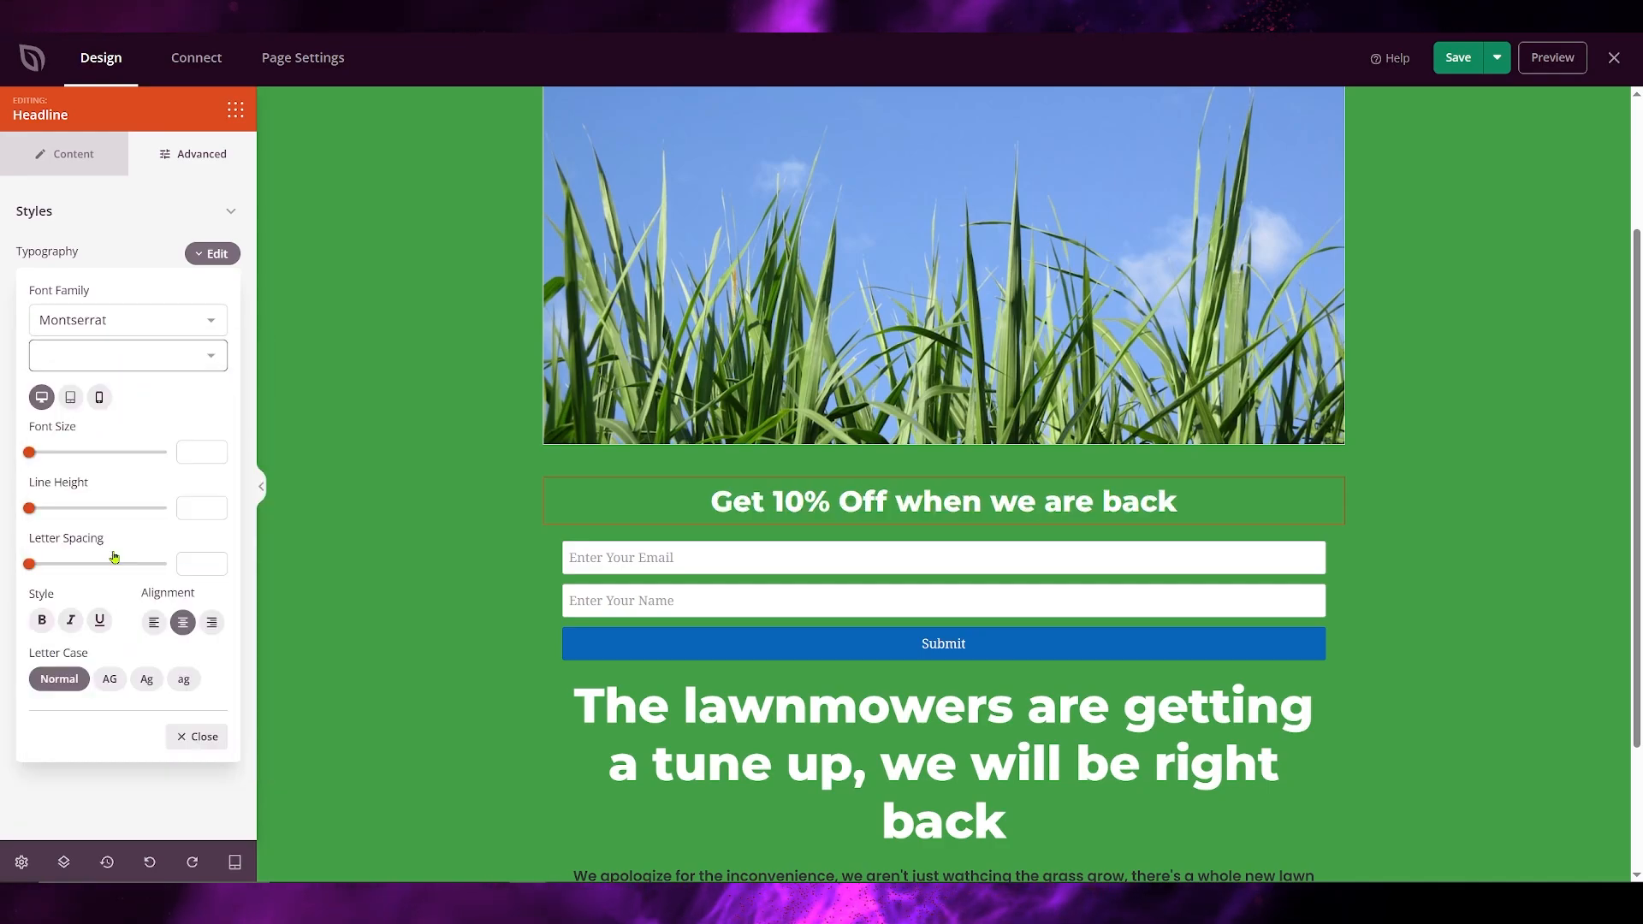
left_click(209, 741)
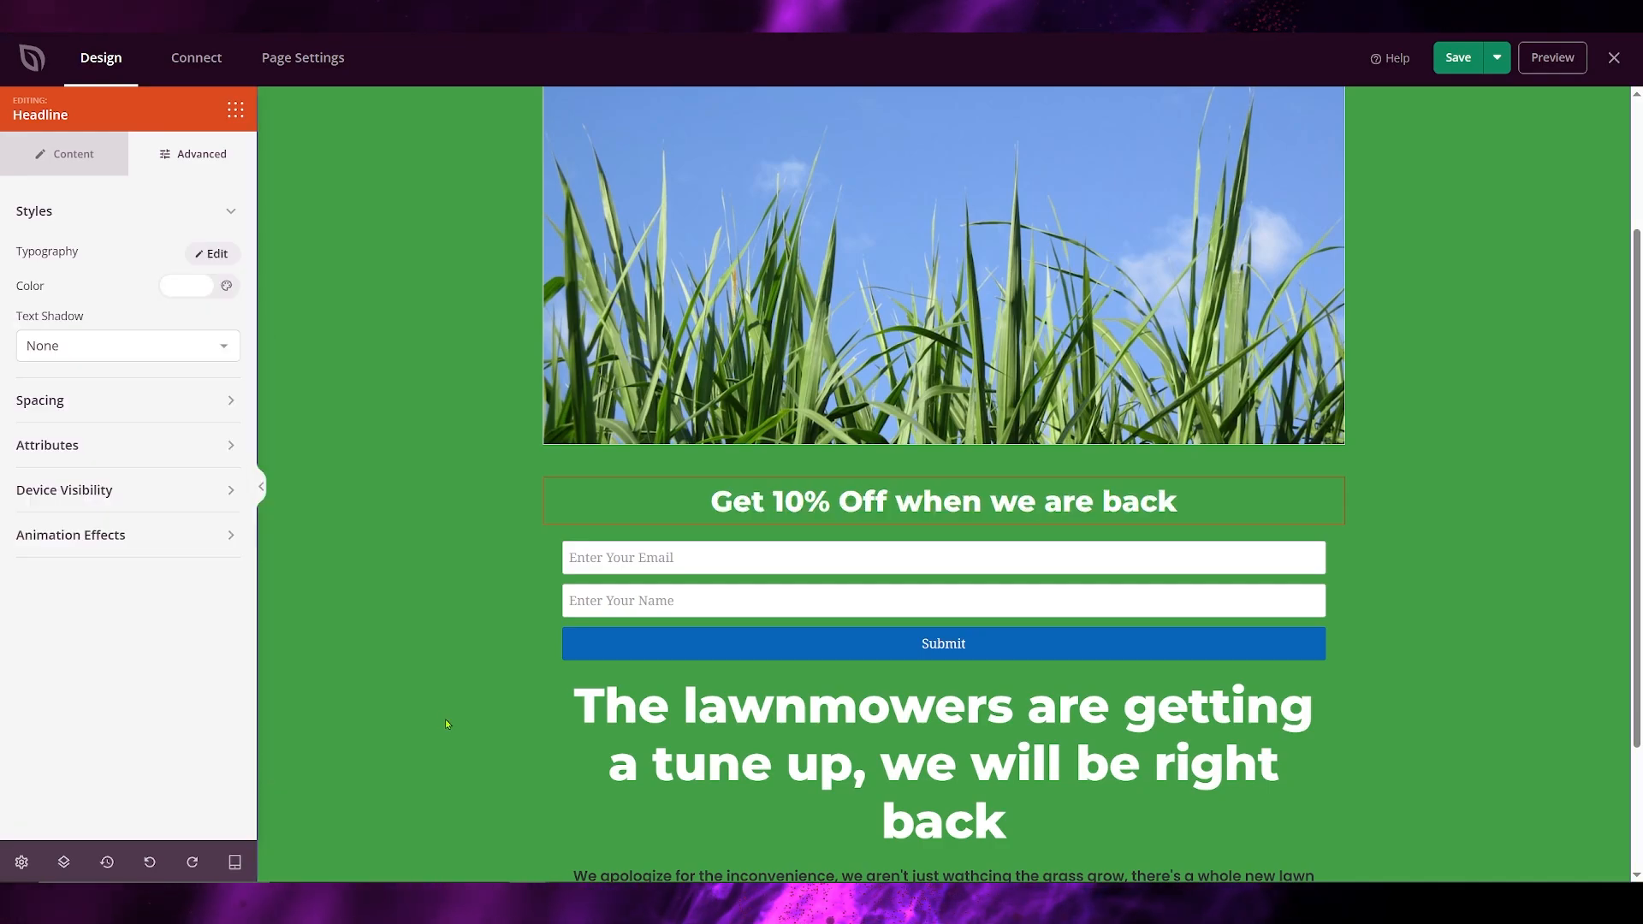
Open the optin form block's settings and review the form together with the surrounding page content
left_click(934, 642)
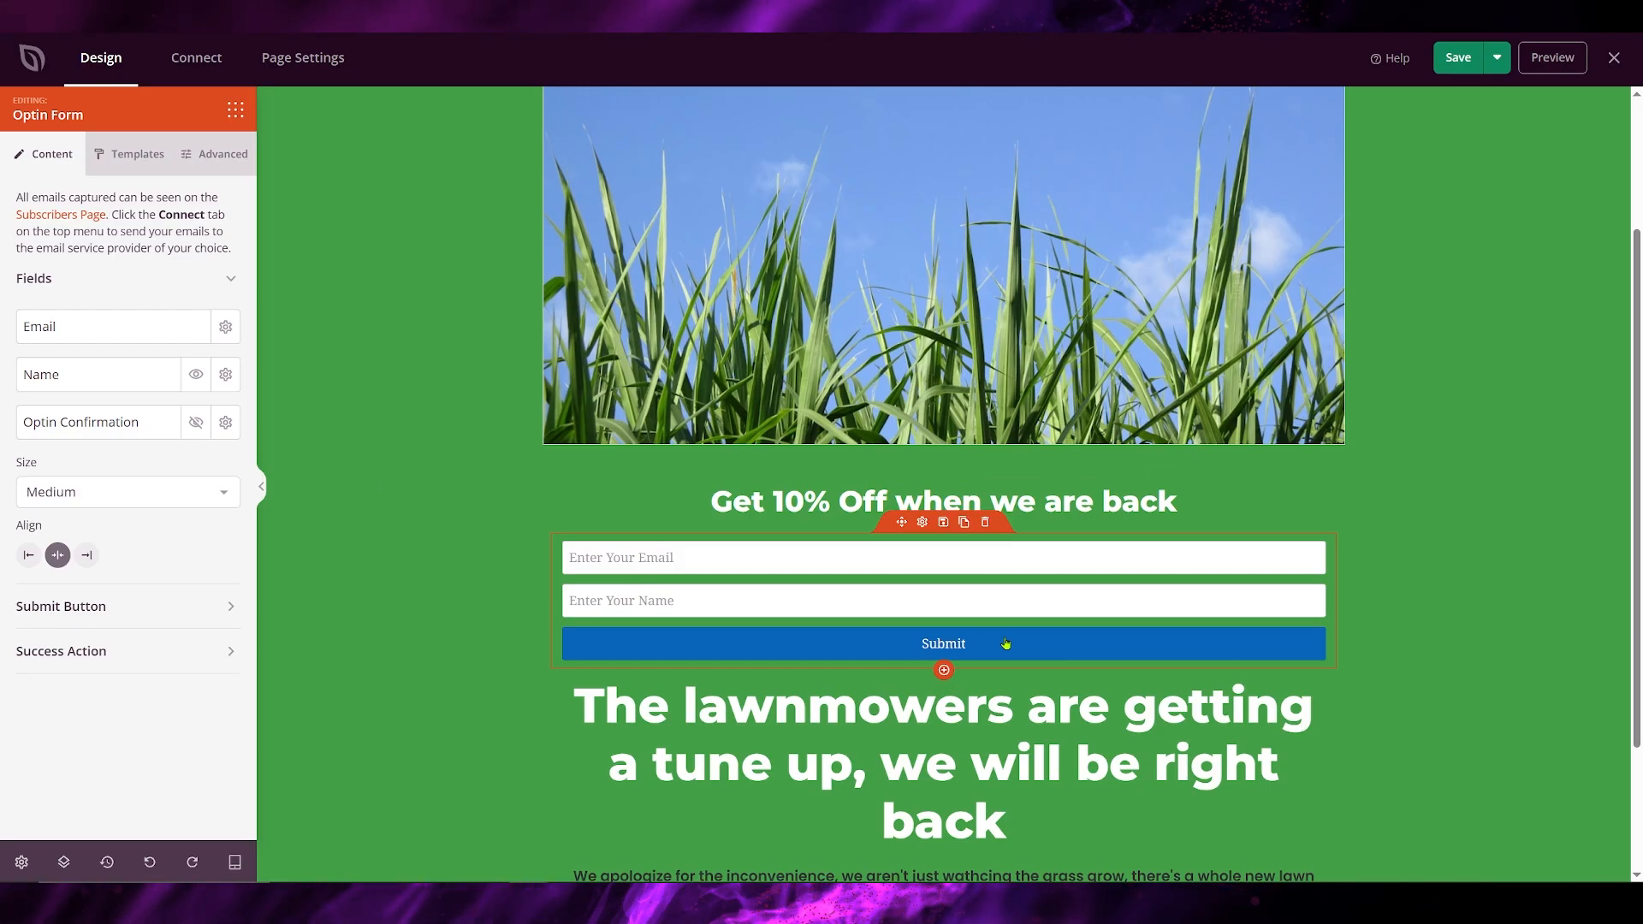
scroll(1043, 615, "down", 3)
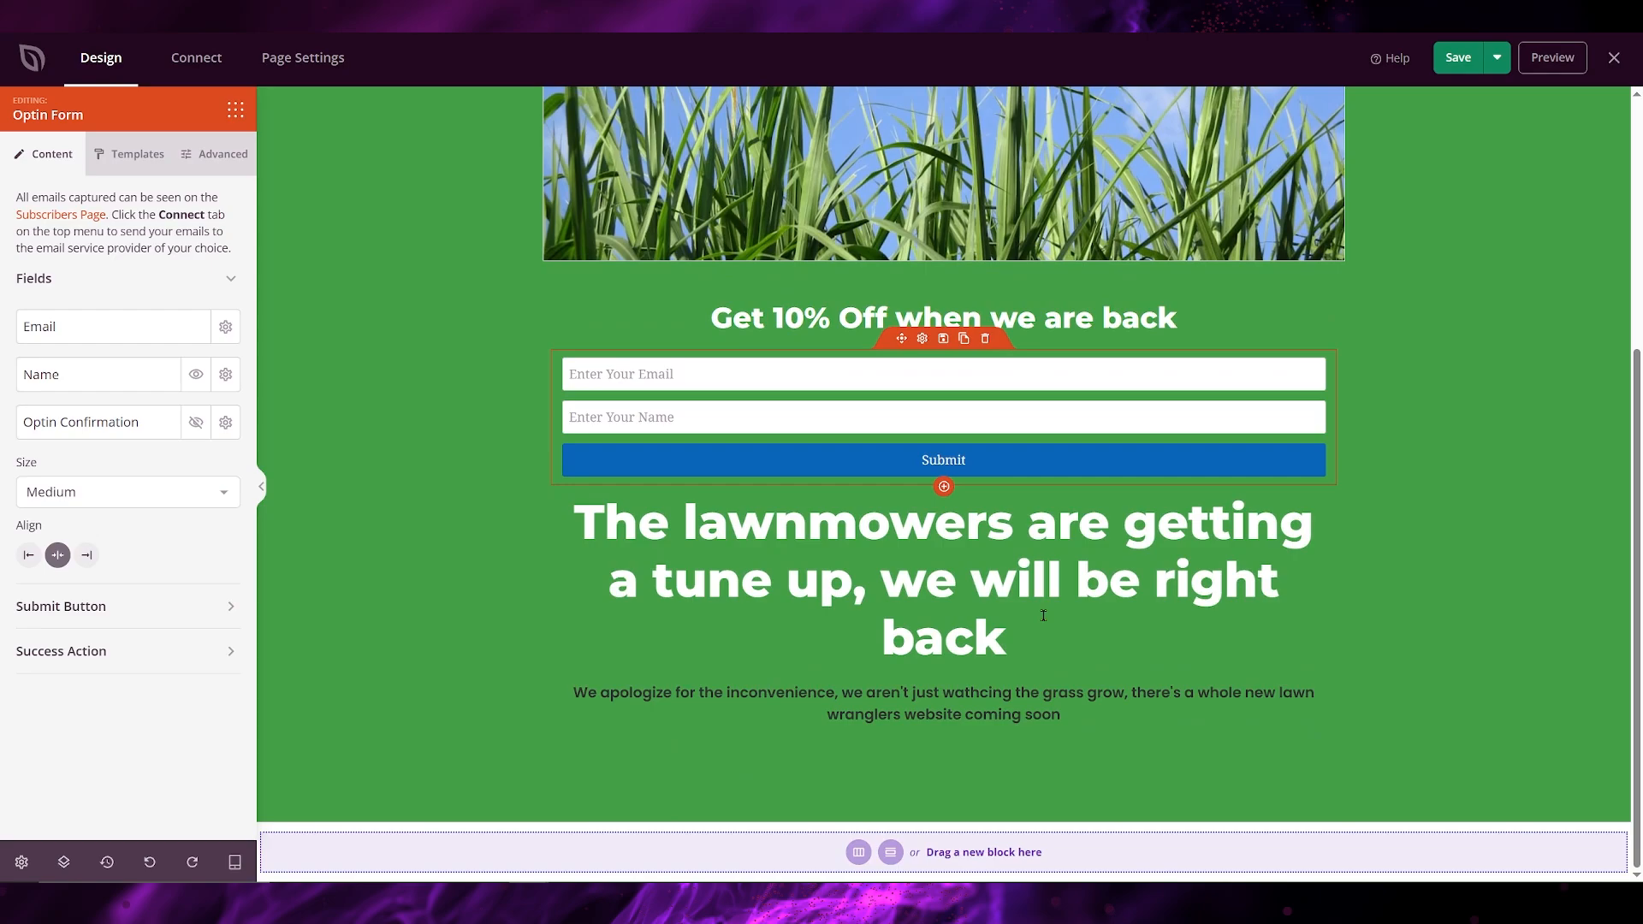
scroll(1043, 615, "up", 2)
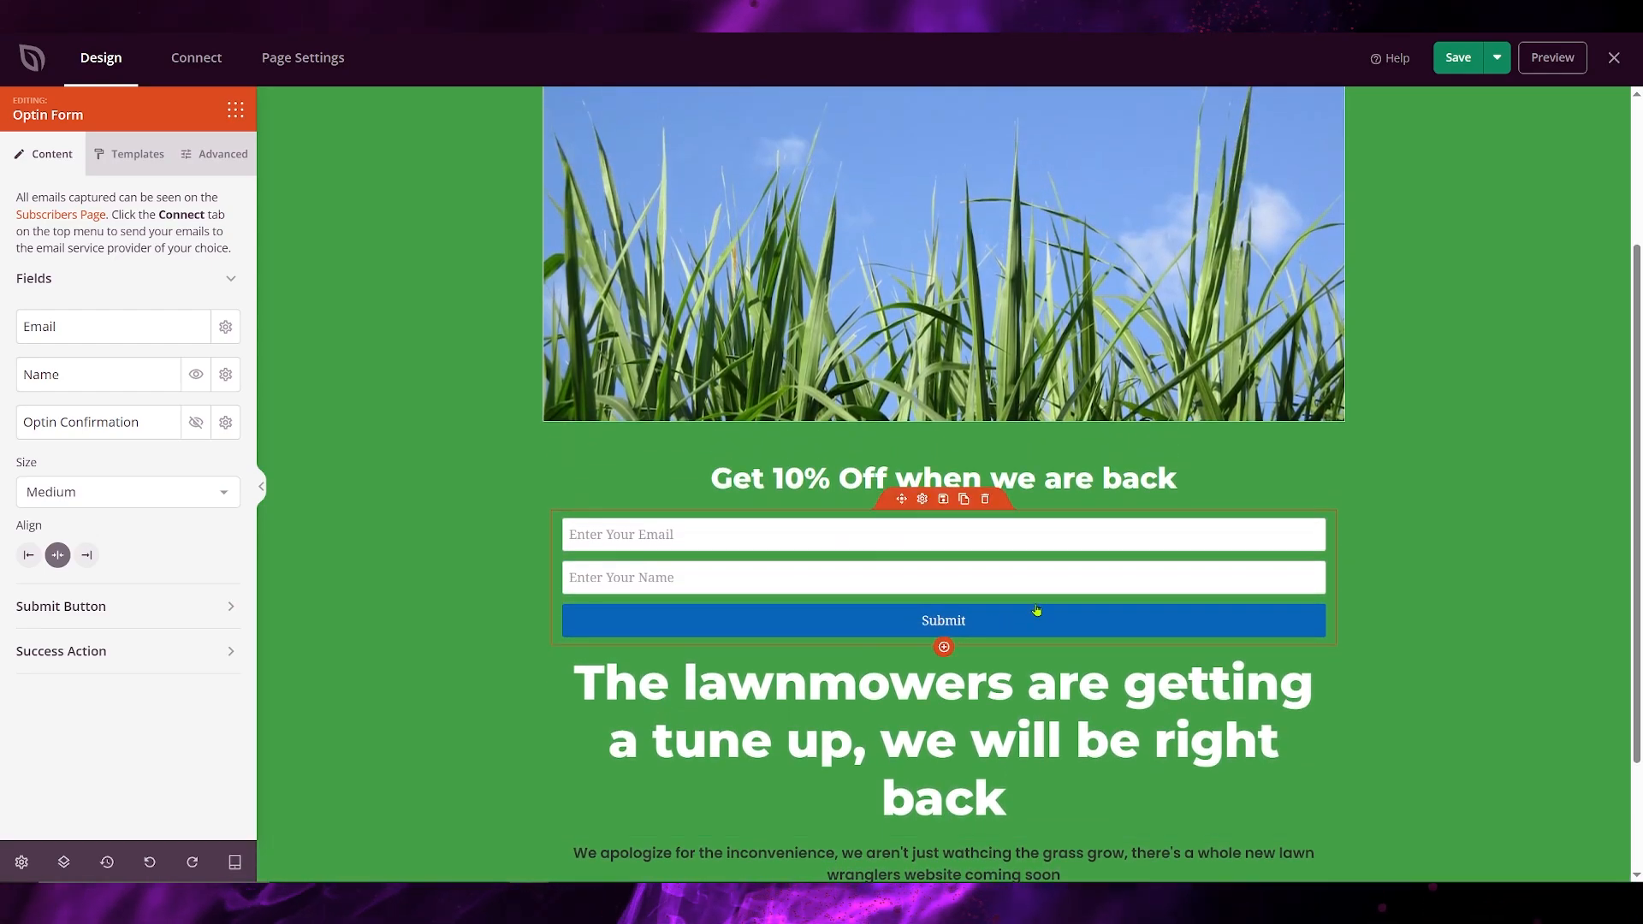
scroll(1036, 610, "up", 3)
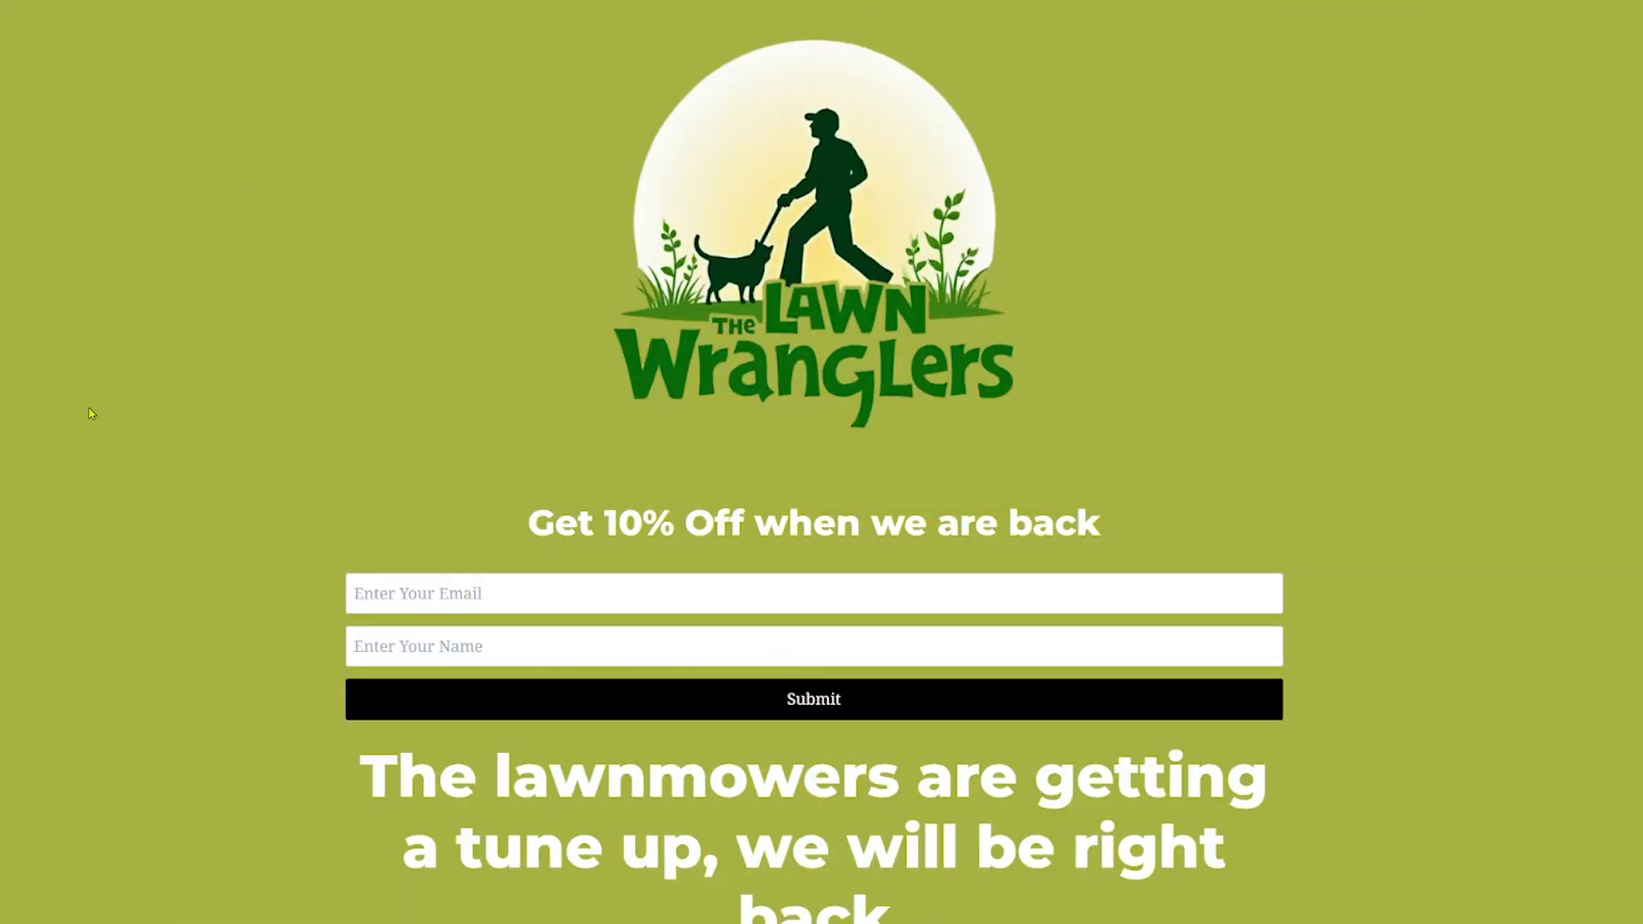
scroll(99, 418, "down", 2)
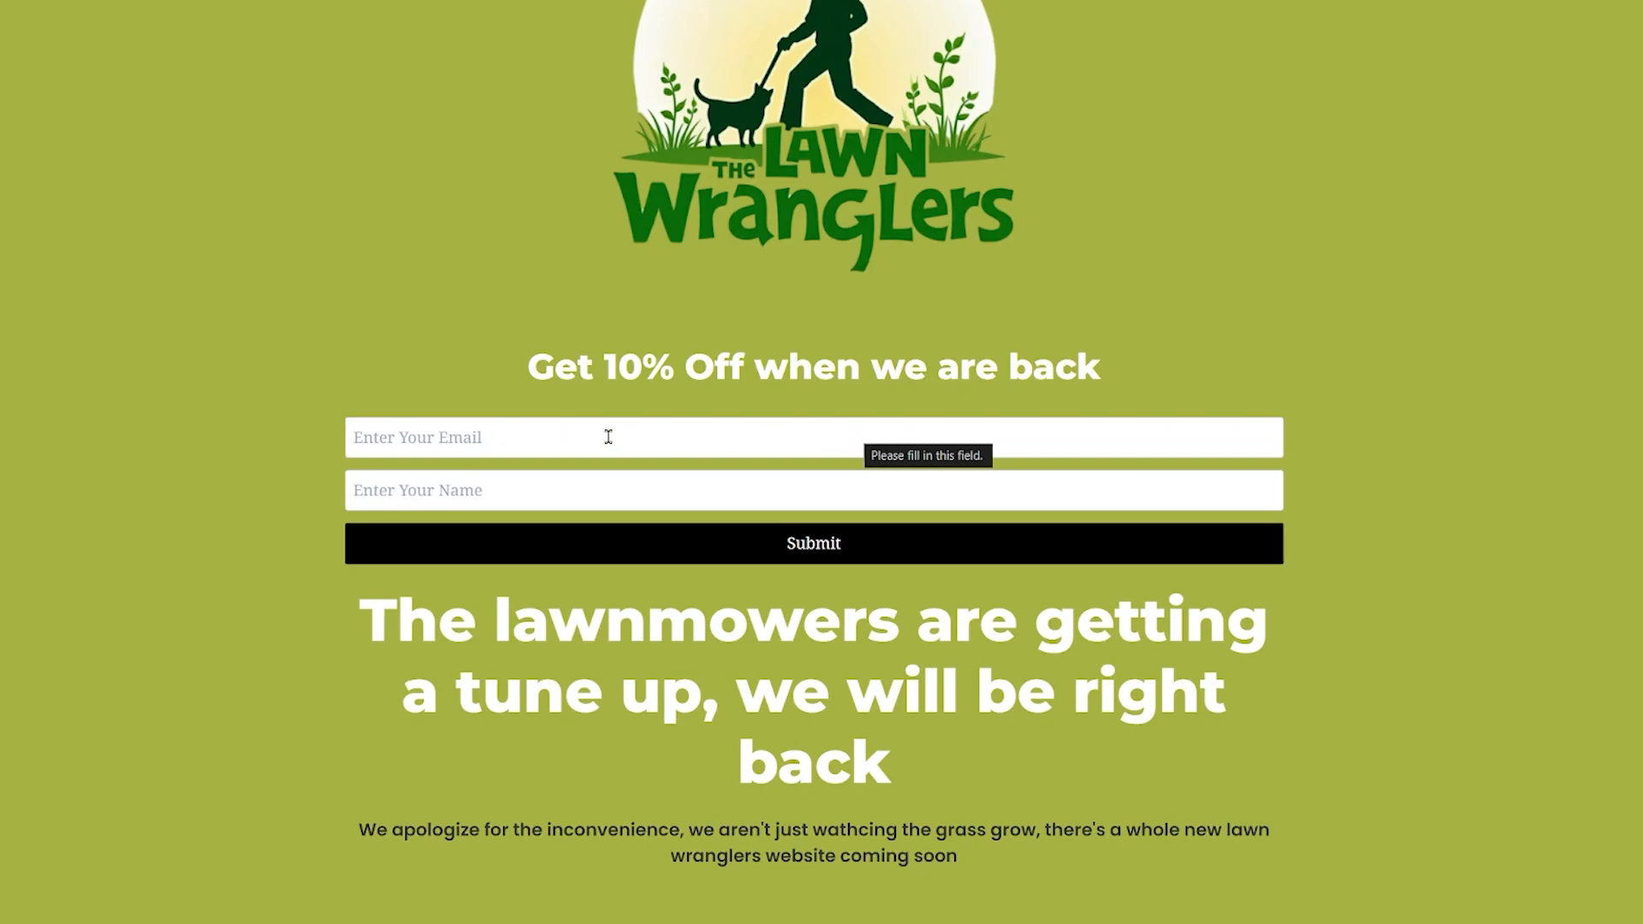
scroll(992, 782, "up", 2)
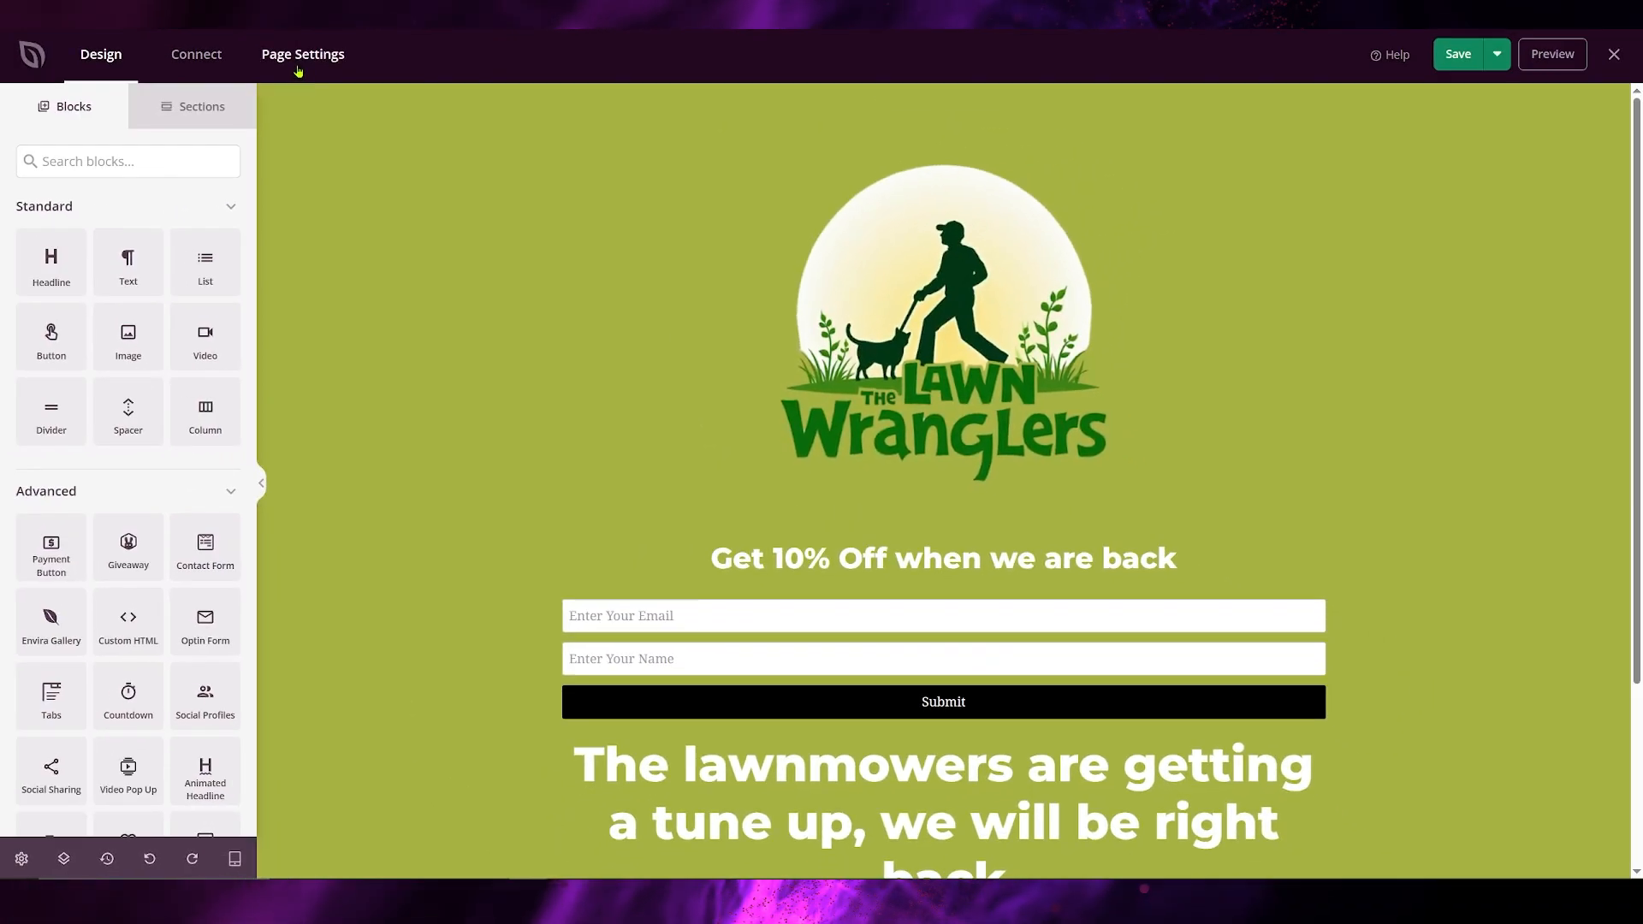
Set the bypass URL phrase to "members" in the page's access control settings
left_click(300, 68)
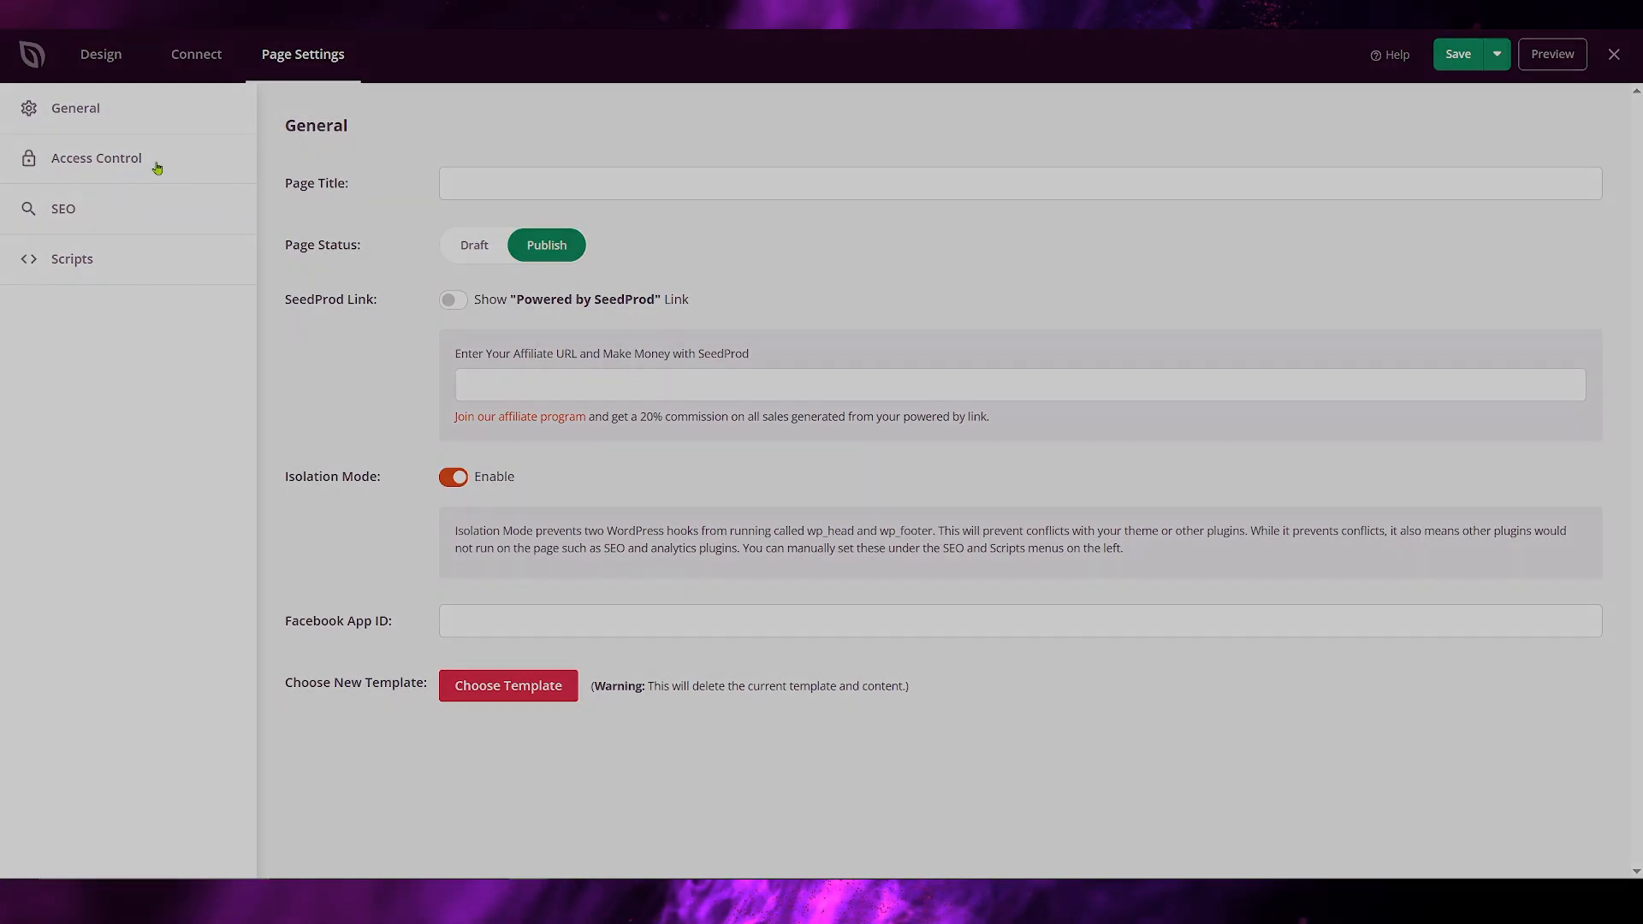
left_click(149, 163)
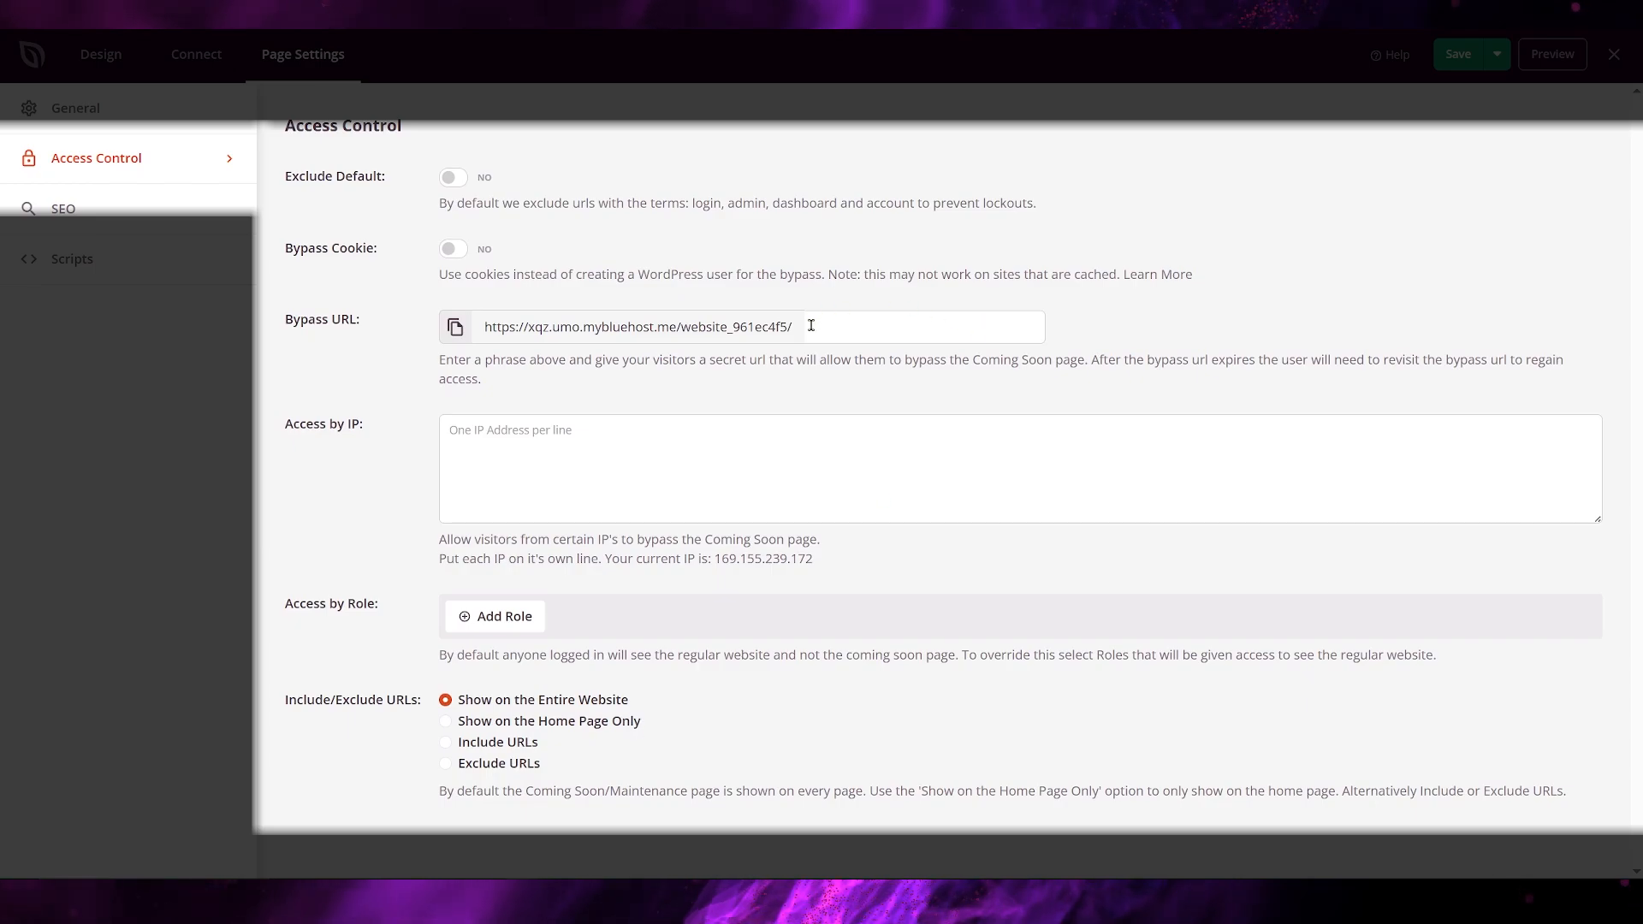
left_click(885, 322)
type("members")
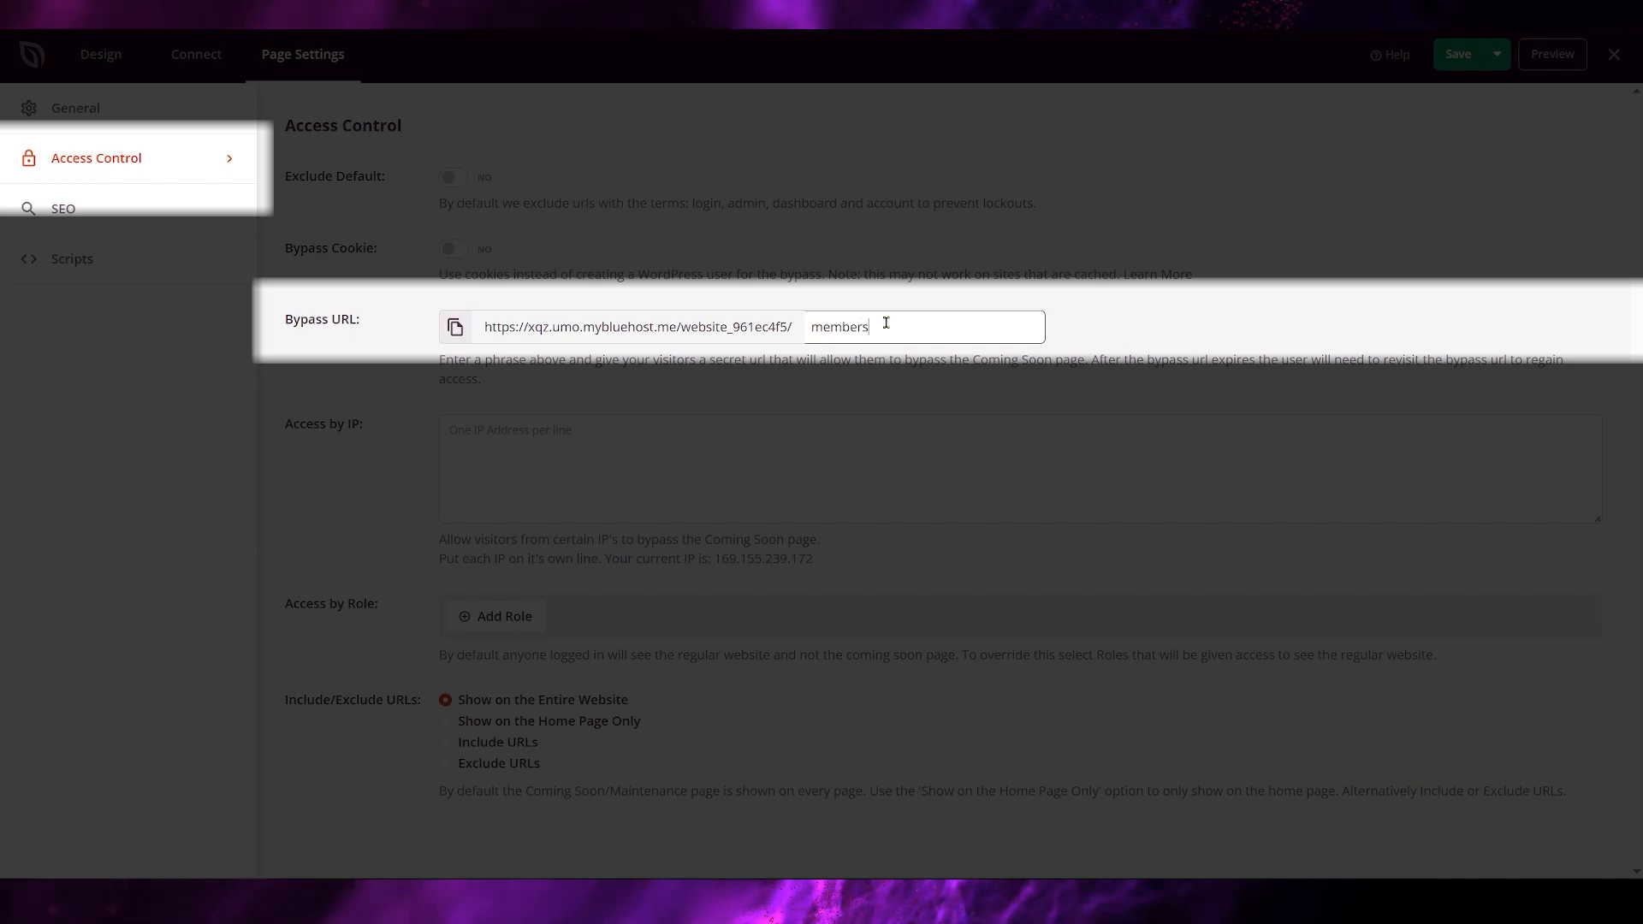
left_click(1189, 337)
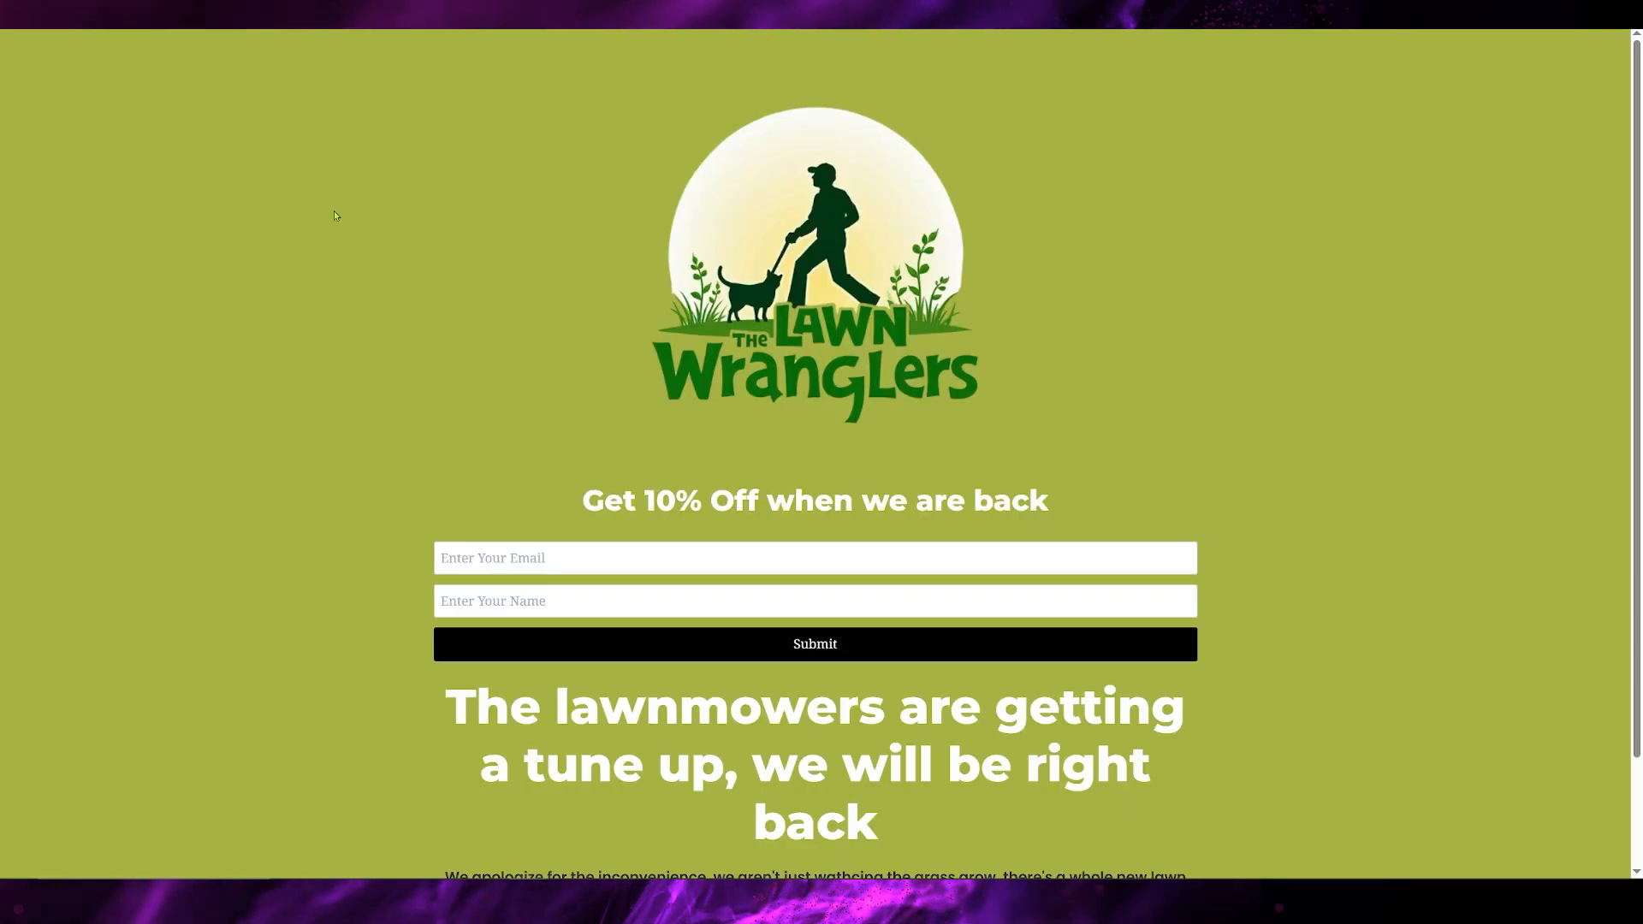
Look over the maintenance page as visitors see it, from the logo down to the apology text
scroll(341, 237, "down", 2)
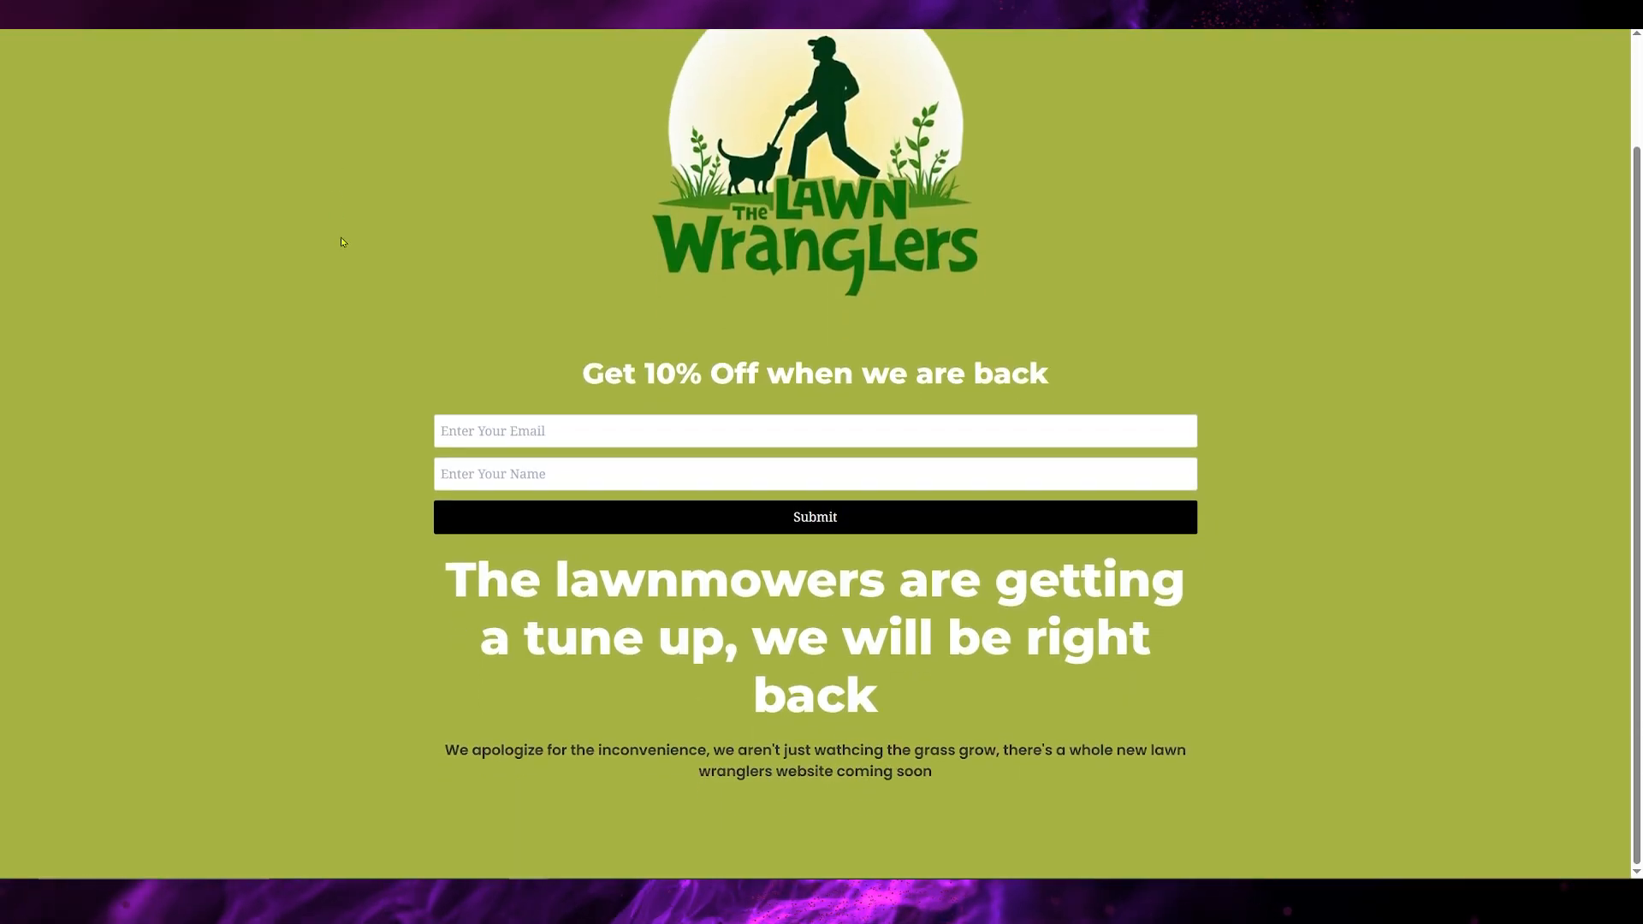
scroll(340, 238, "up", 2)
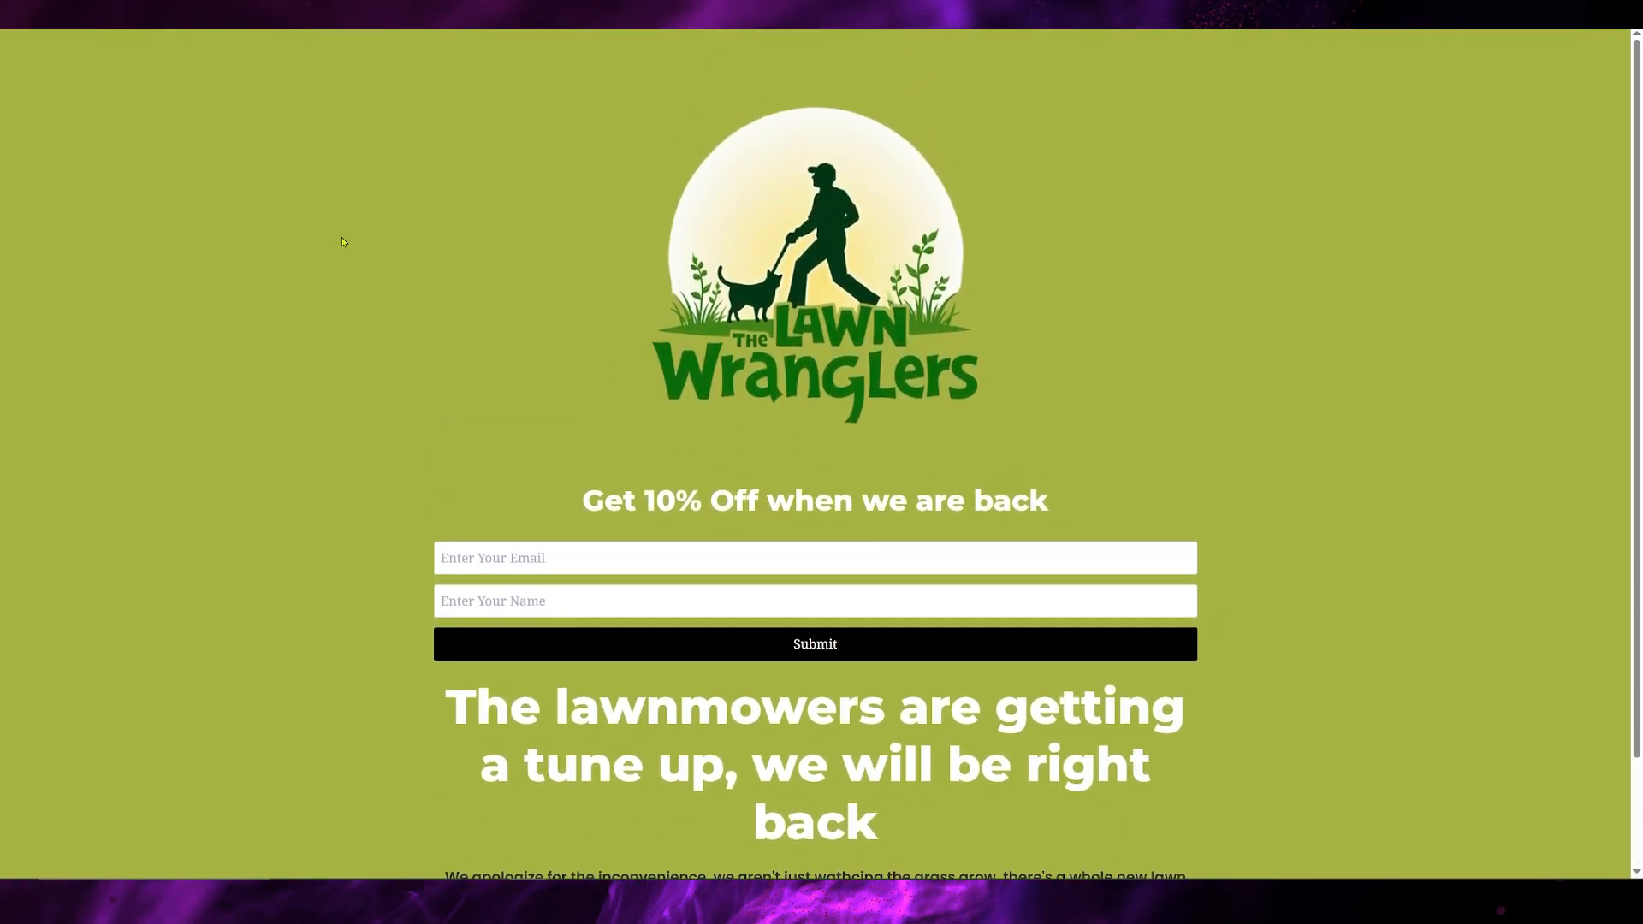